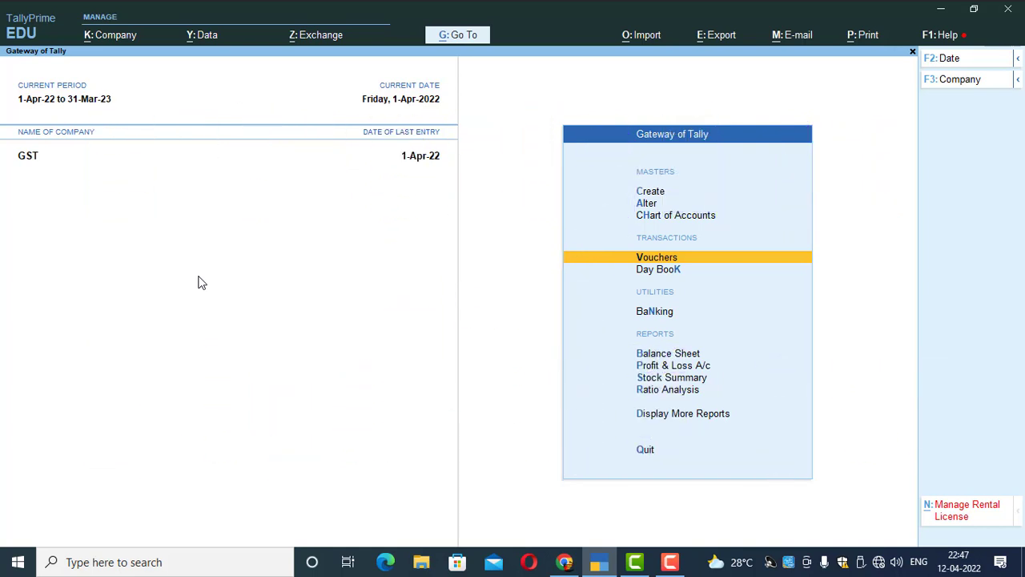
Step: Open voucher entry and list the other voucher types with the inactive ones shown
key(Down)
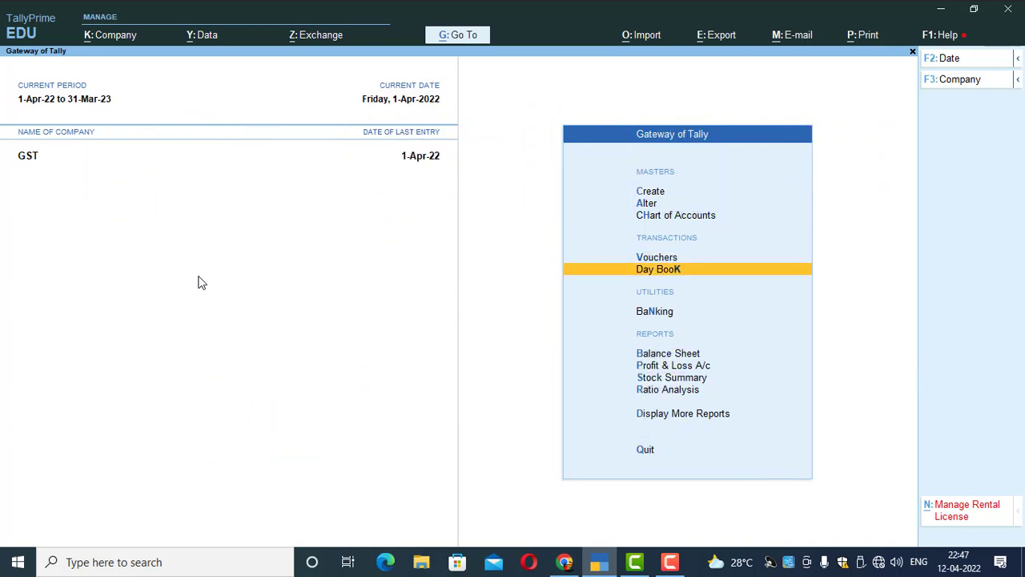
key(Up)
key(Return)
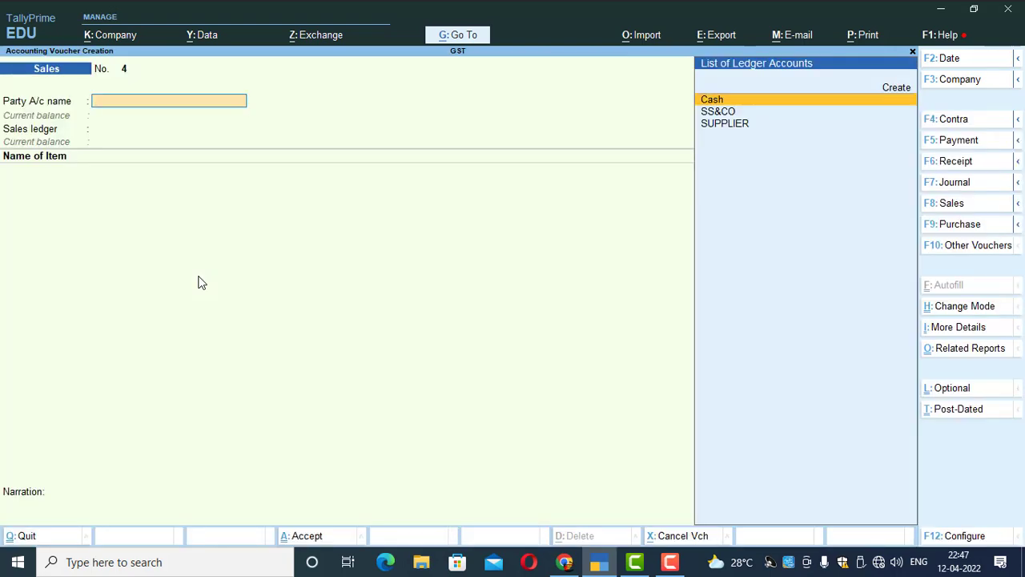
click(965, 248)
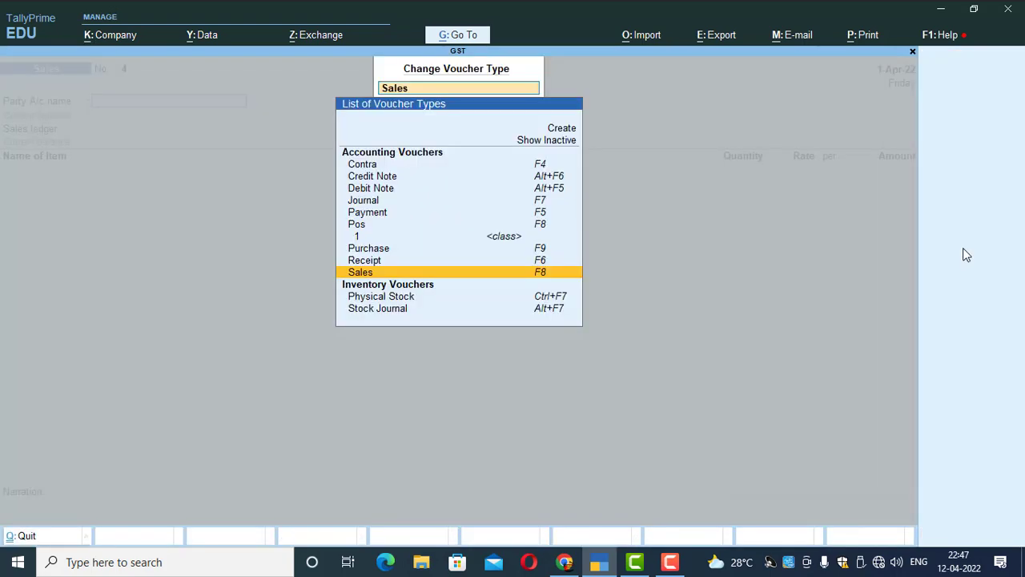
click(547, 140)
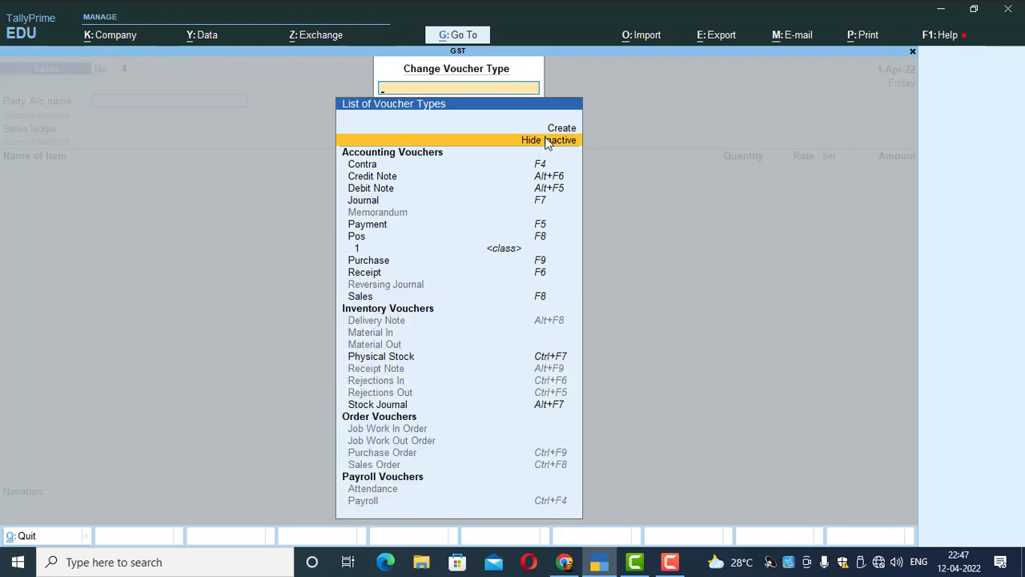
Step: Choose the inactive Rejections Out inventory voucher type and activate it
key(Down)
key(Down)
key(Down)
key(Down)
key(Down)
key(Down)
key(Down)
key(Down)
key(Down)
key(Down)
key(Down)
key(Down)
key(Down)
key(Down)
key(Down)
key(Down)
key(Down)
key(Down)
key(Down)
key(Down)
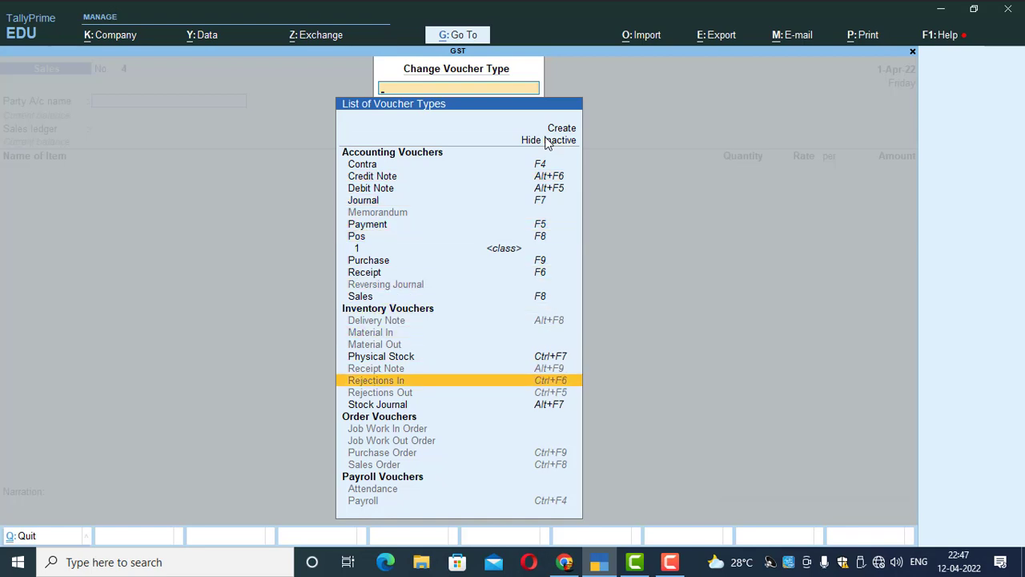
key(Down)
key(Up)
key(Down)
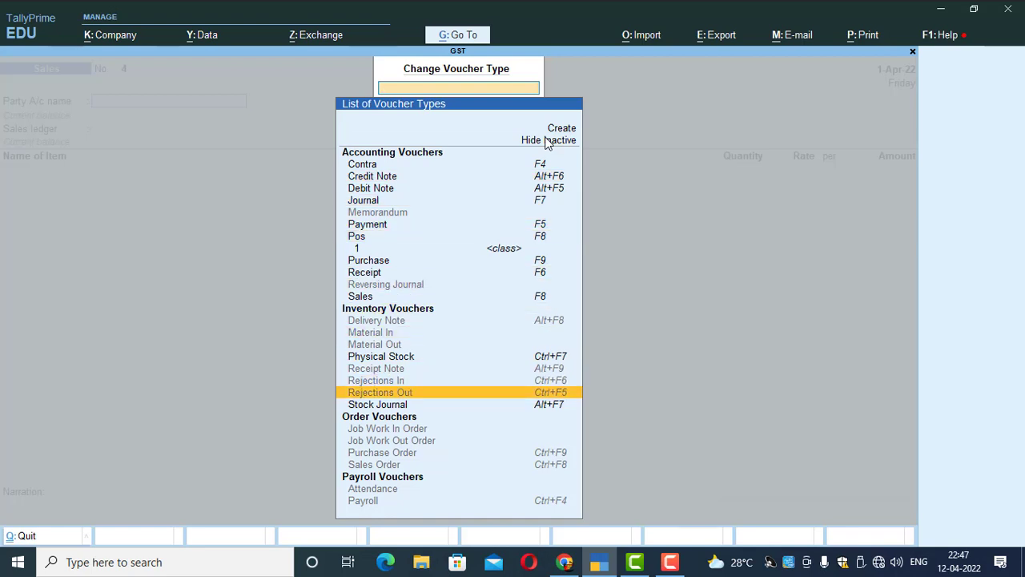
key(Up)
key(Down)
key(Return)
key(y)
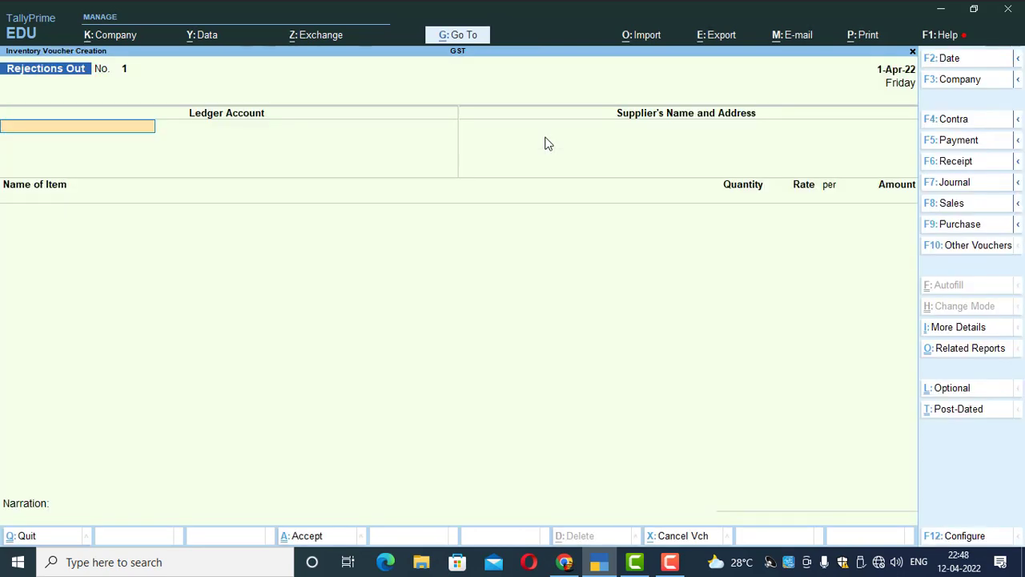
Step: Bring up the voucher type list again from the Rejections Out voucher and show the inactive types
click(952, 245)
key(Up)
key(Up)
key(Up)
key(Up)
key(Up)
key(Up)
key(Up)
key(Up)
key(Up)
key(Up)
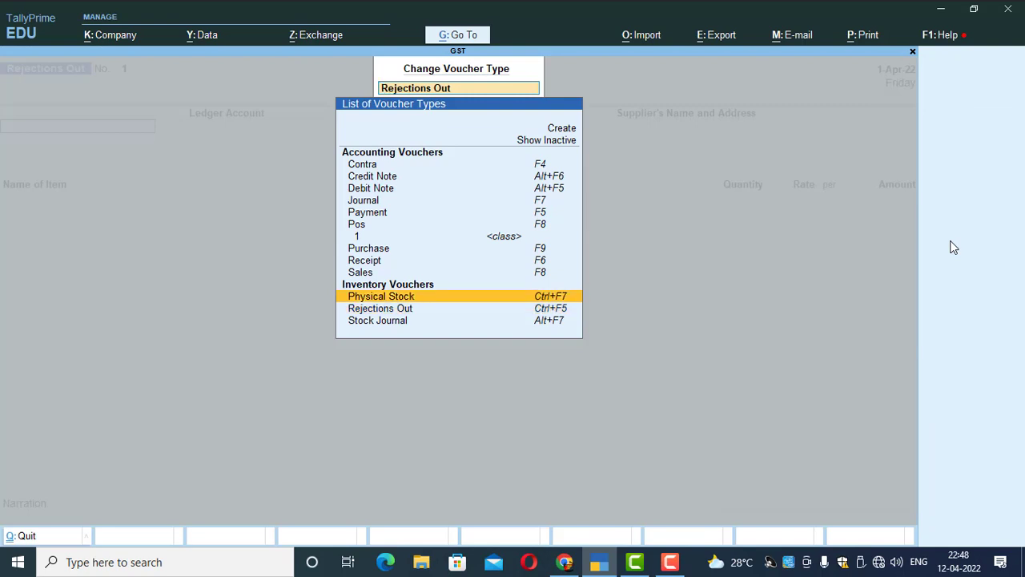
key(Up)
key(Return)
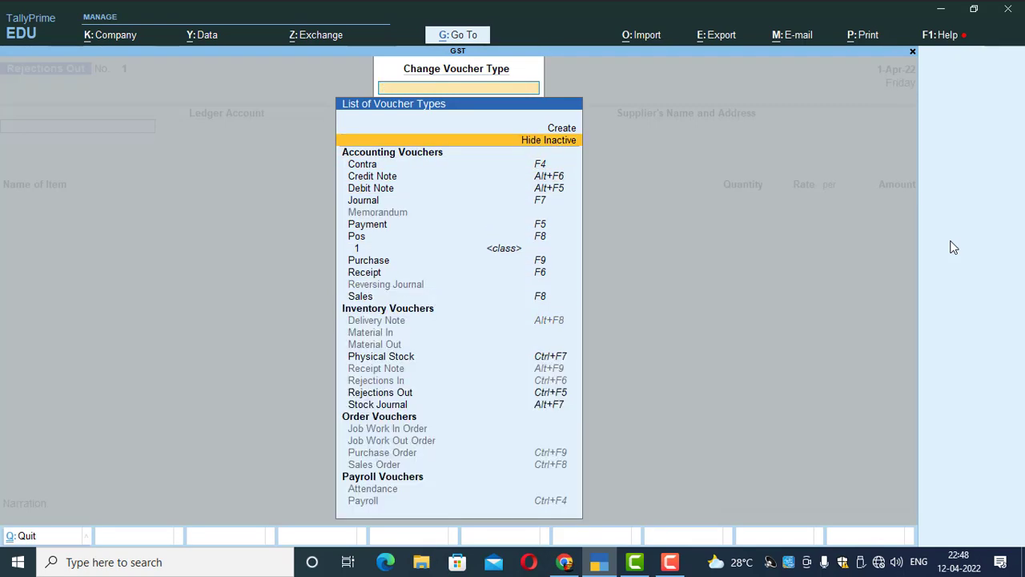
Step: Choose the inactive Rejections In inventory voucher type and activate it
key(Down)
key(Down)
key(Down)
key(Down)
key(Down)
key(Down)
key(Down)
key(Down)
key(Down)
key(Down)
key(Down)
key(Down)
key(Down)
key(Down)
key(Down)
key(Down)
key(Down)
key(Down)
key(Down)
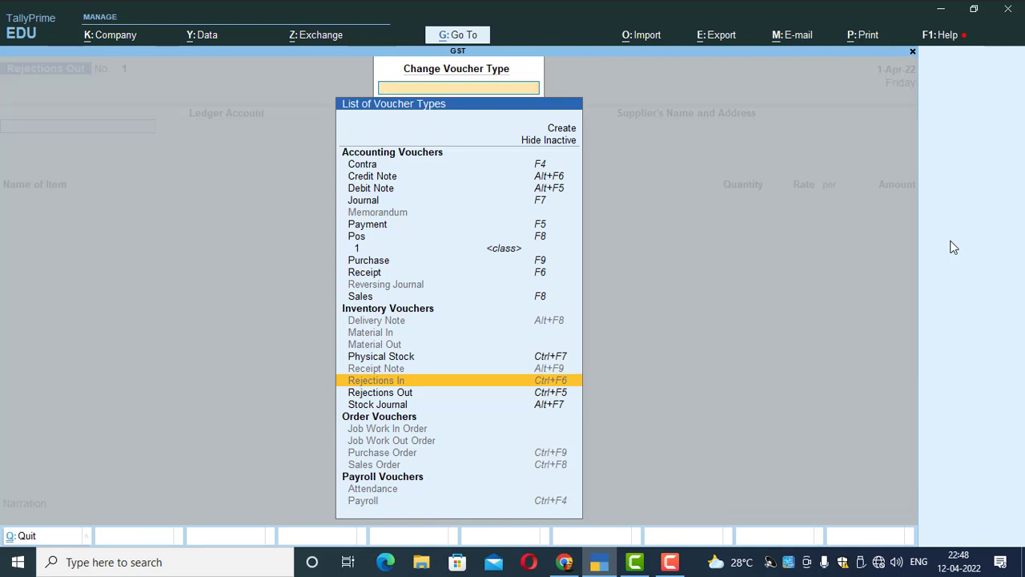
key(Return)
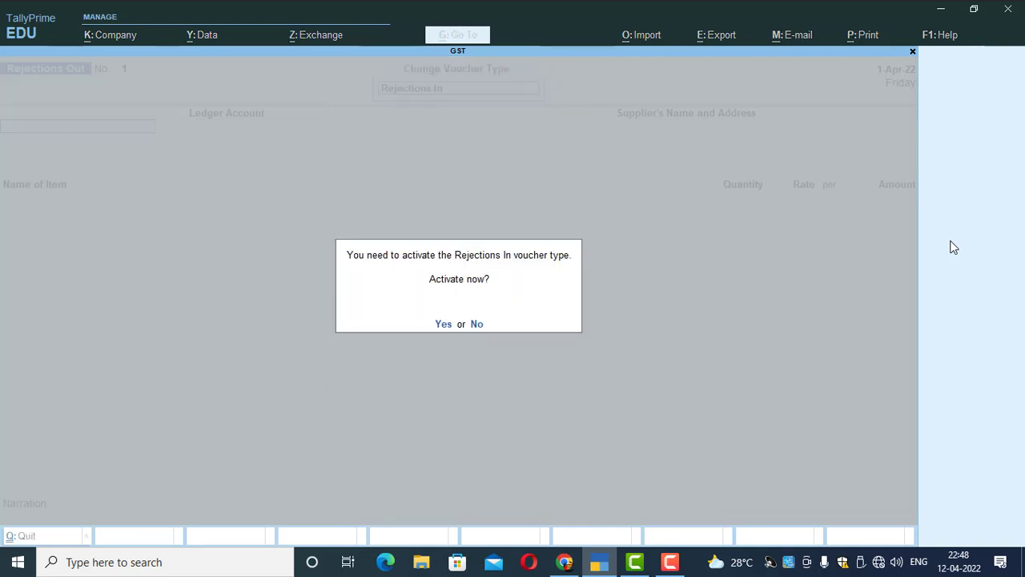
key(y)
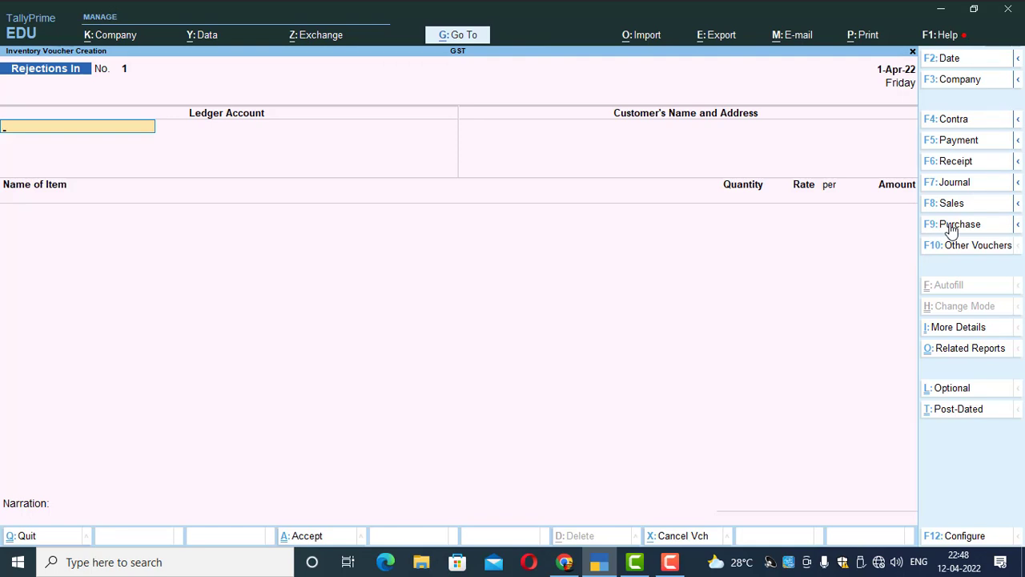
Step: Start a Purchase voucher with supplier invoice number 24234 and accept the invoice date 1-Apr-22
key(Escape)
key(Return)
key(Return)
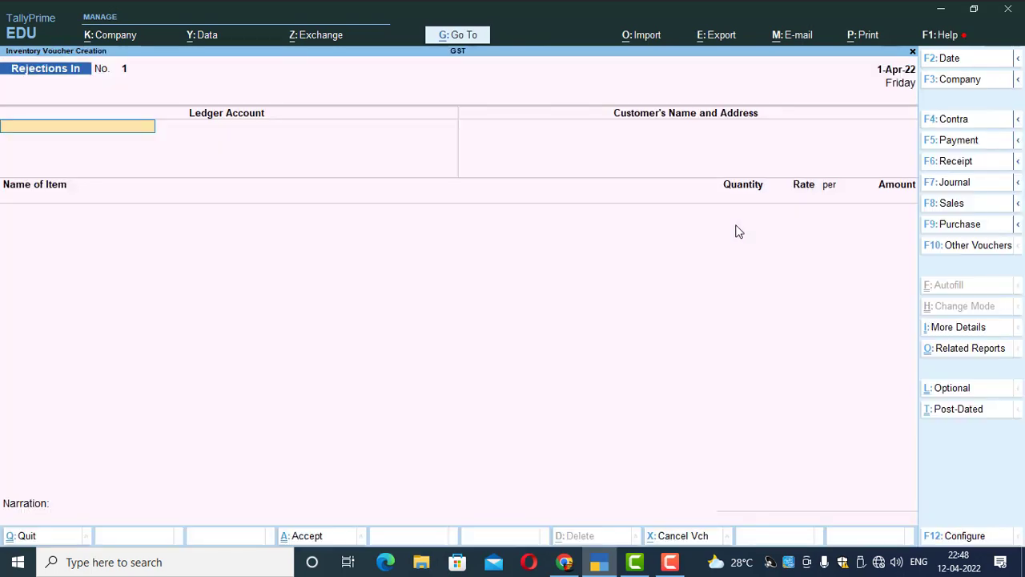
click(953, 228)
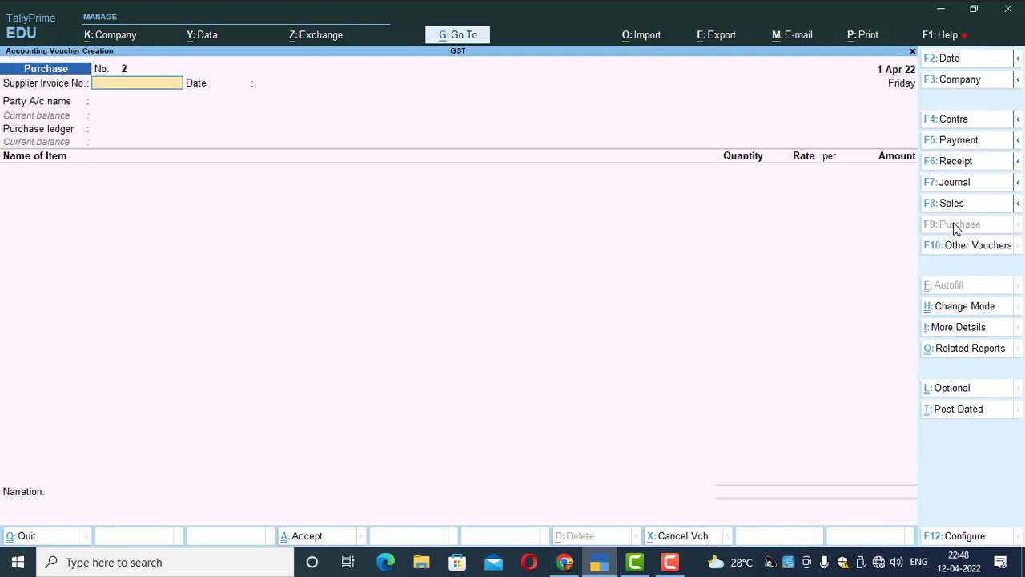
text(24234)
key(Return)
key(Return)
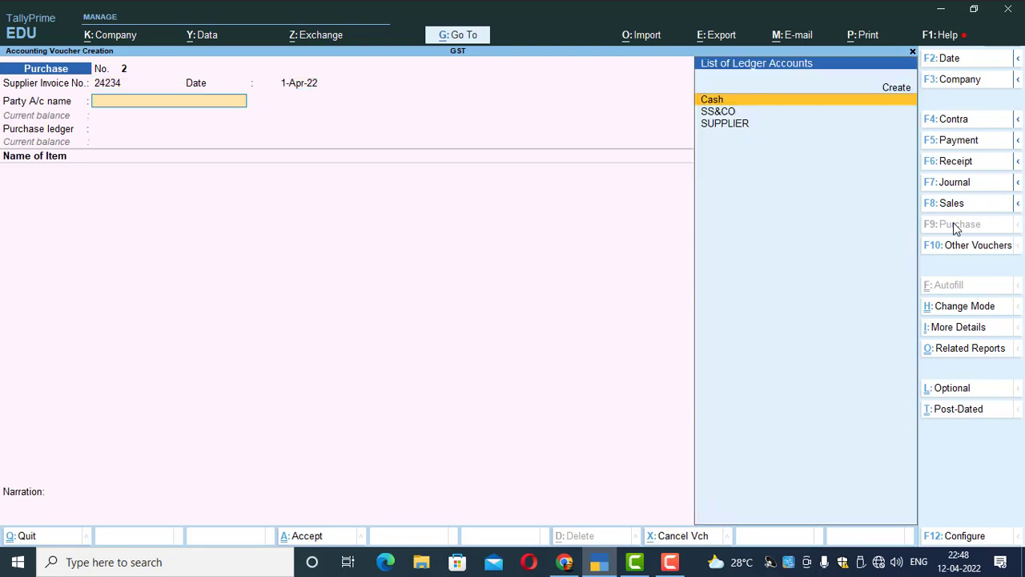
Step: Set the party account to SUPPLIER, accept its party details, and use the PURCHASE ledger with no tax classification
key(Down)
key(Down)
key(Return)
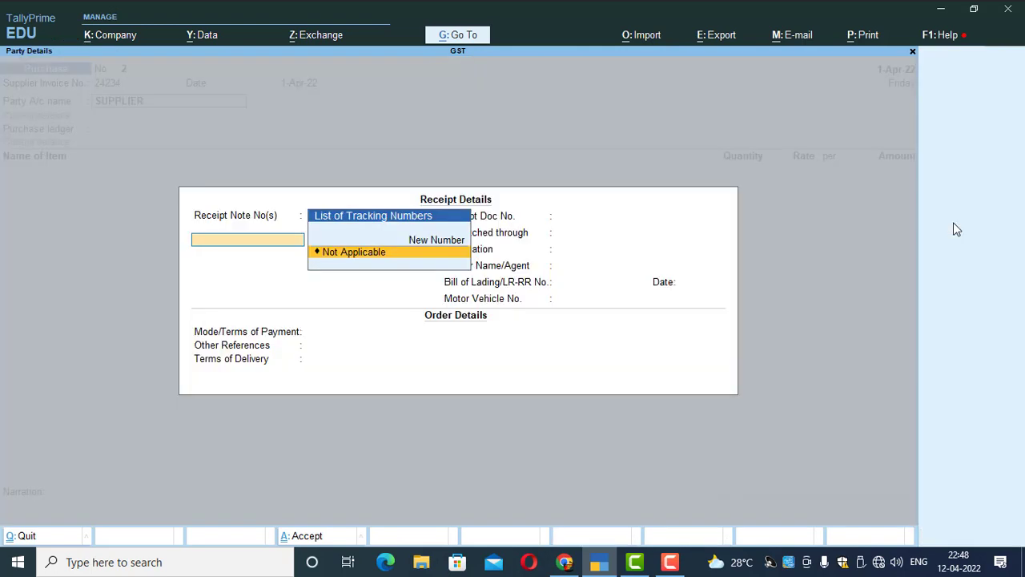
key(Escape)
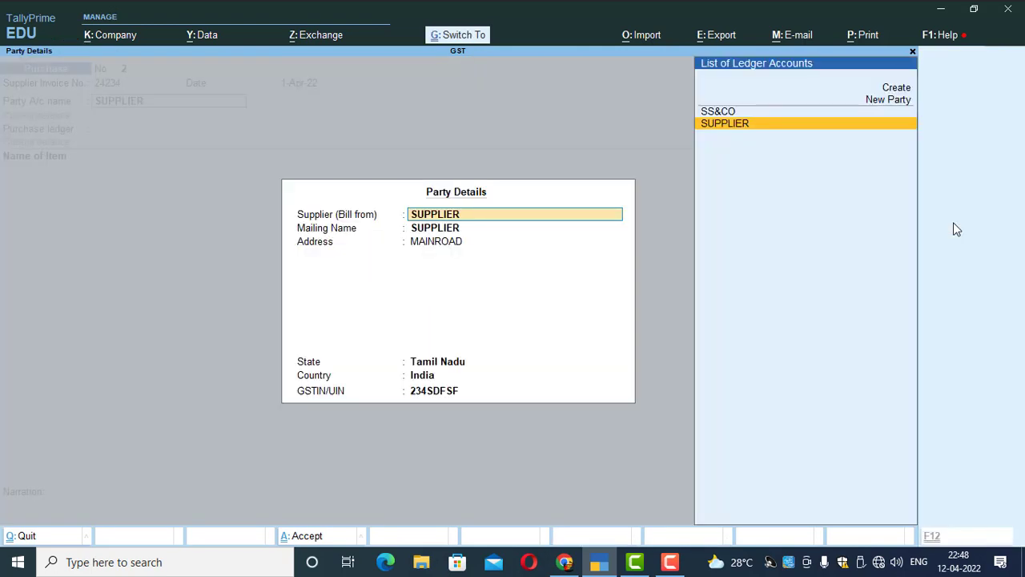
key(ctrl+a)
key(Return)
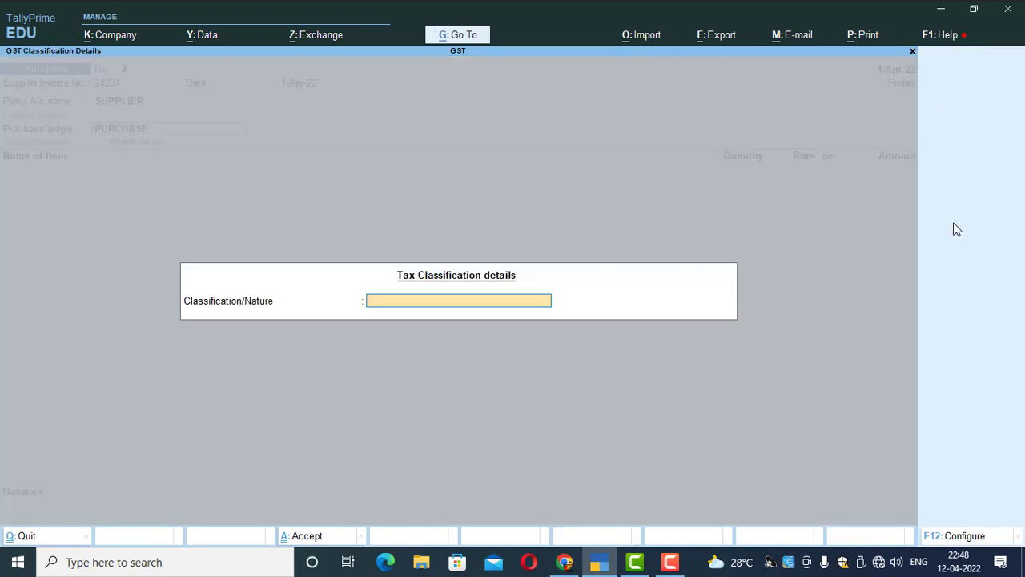
key(Return)
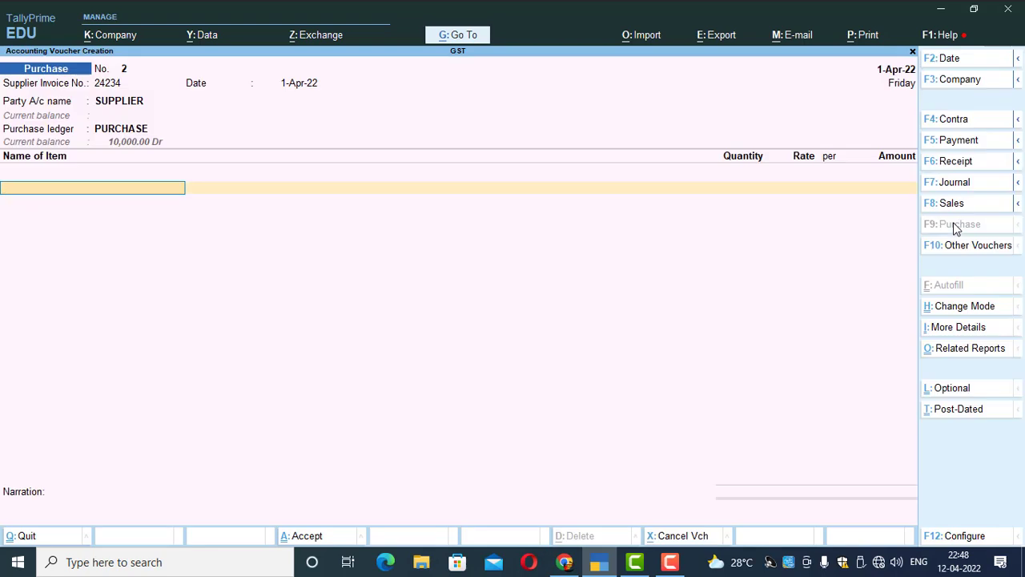
Step: Add the KEYBOARD item with tracking number Not Applicable, quantity 20 NOS and a rate of 500.00
key(Return)
key(Return)
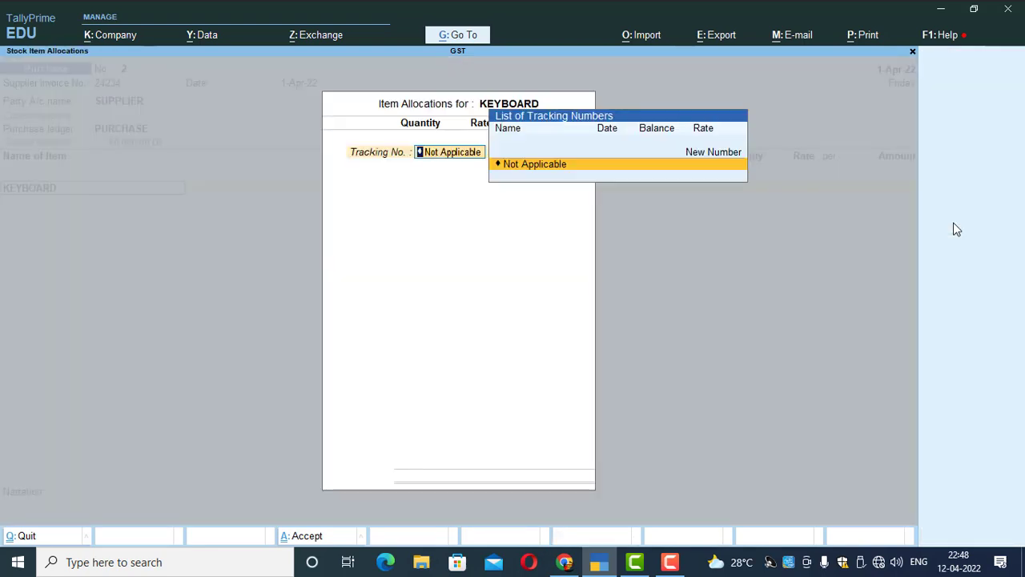
key(Return)
text(20)
key(Return)
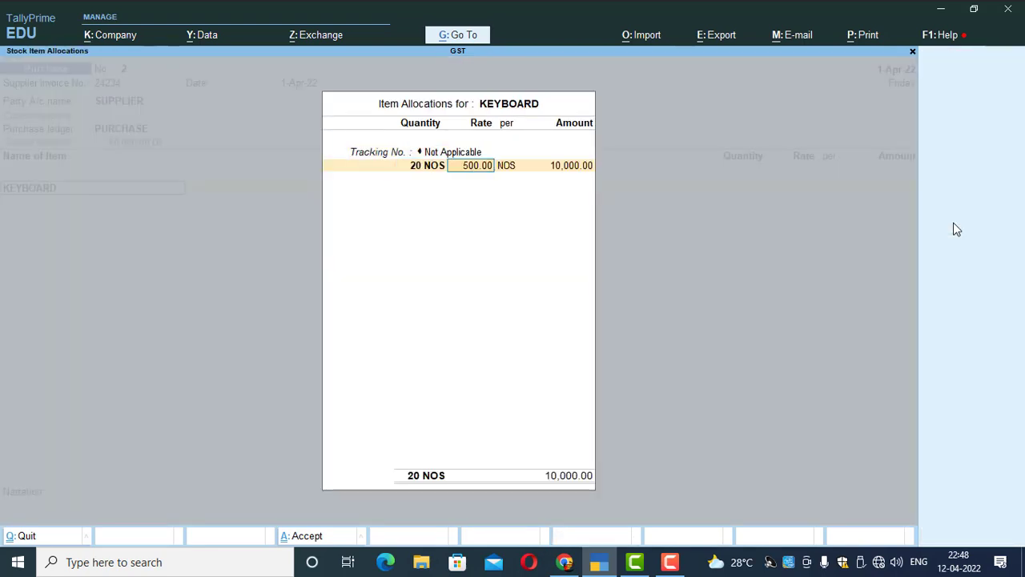
key(Return)
key(Return)
key(Return)
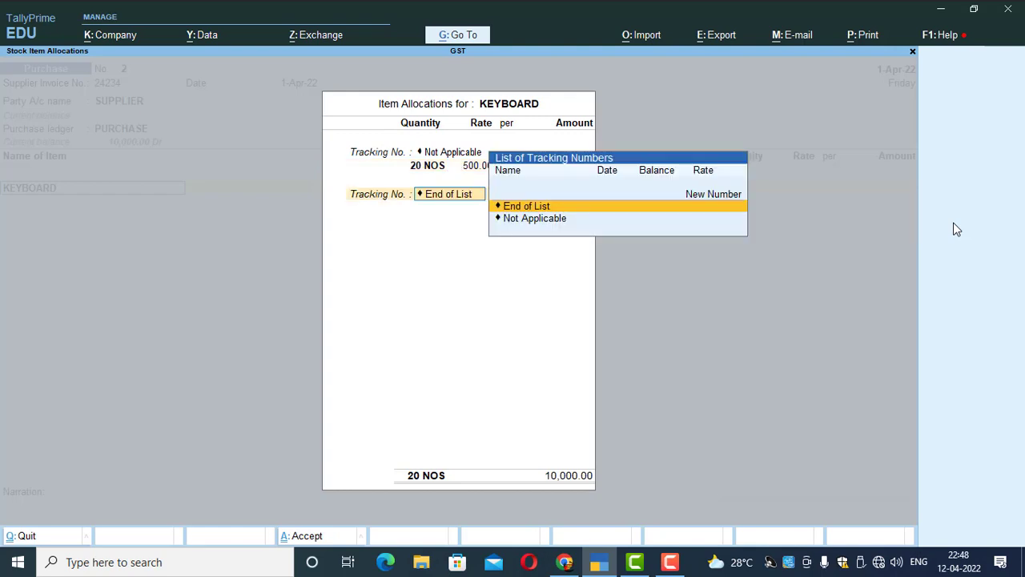
key(Return)
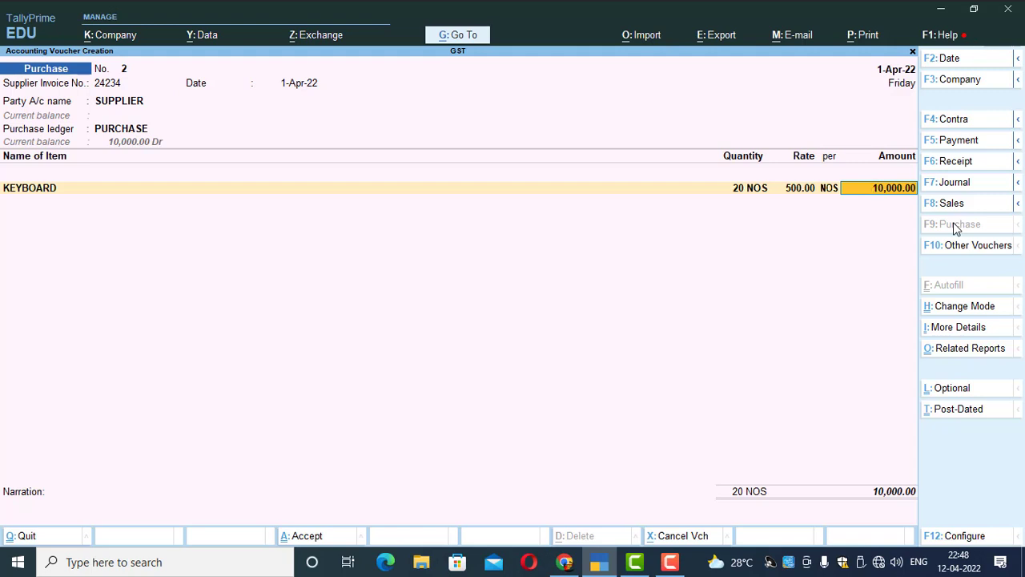
Step: Go back to the KEYBOARD line and accept its blank description and item allocation again
key(BackSpace)
key(BackSpace)
key(BackSpace)
key(BackSpace)
key(Return)
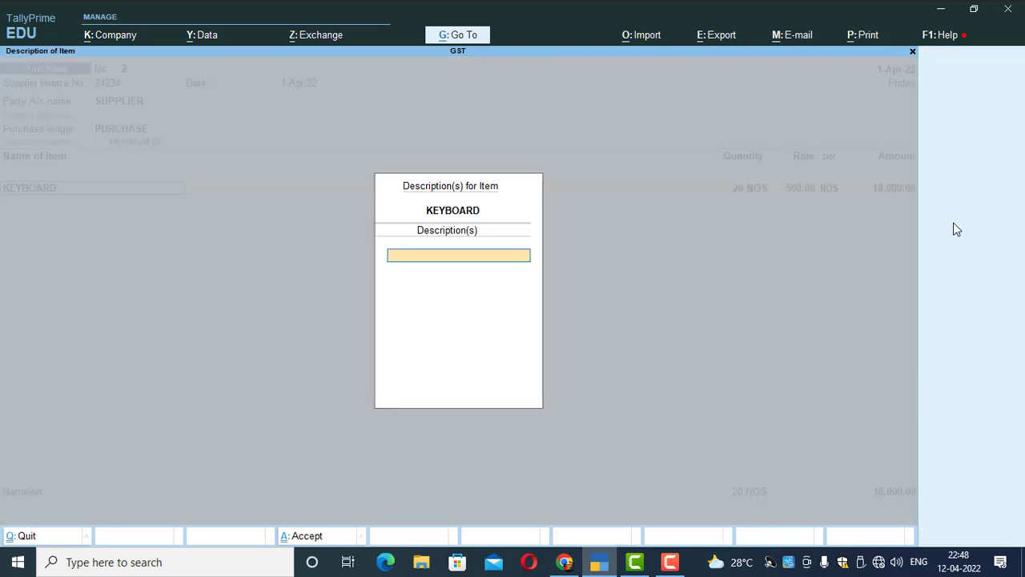
key(Return)
key(Return)
key(Return)
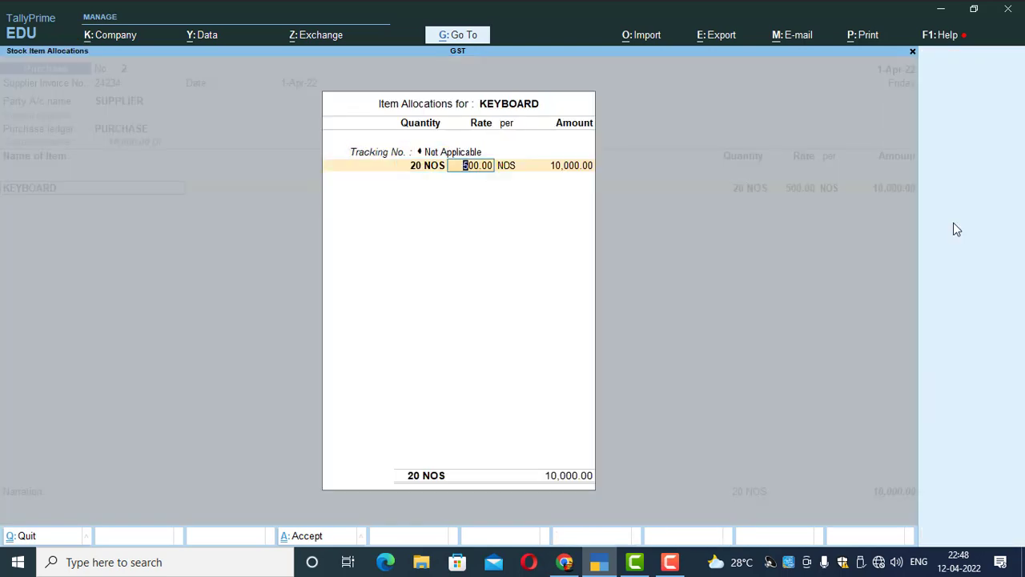
key(Return)
key(Return)
key(Return)
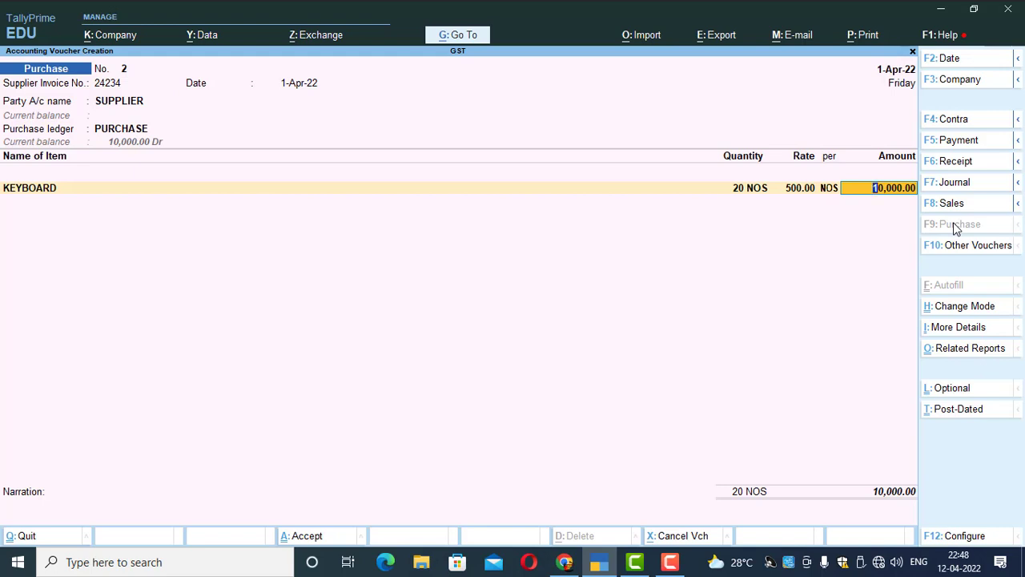
Step: Add the MOUSE item with tracking number Not Applicable, quantity 20 NOS and a rate of 500.00, and end the item list
key(Return)
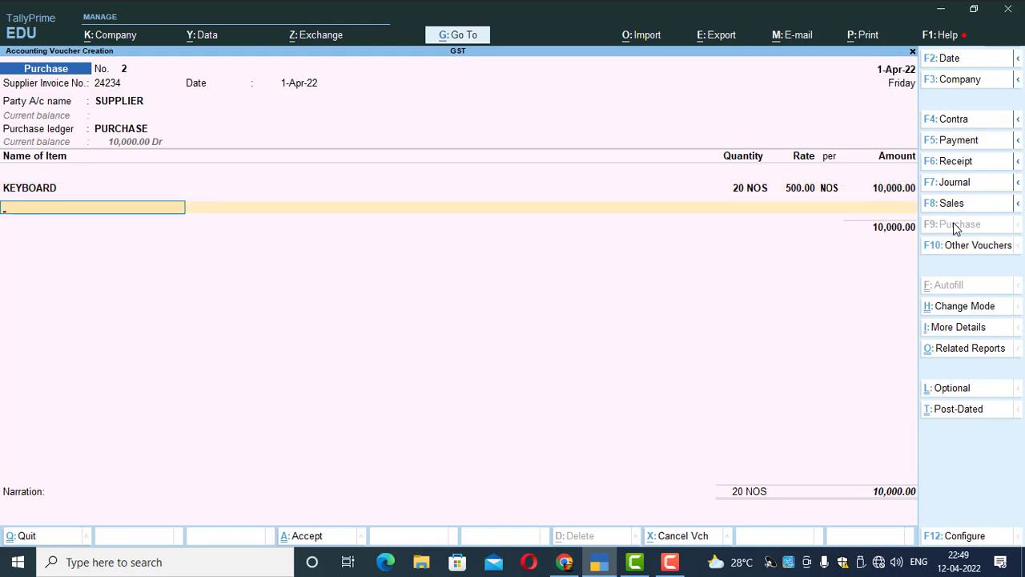
text(Ke)
key(BackSpace)
key(BackSpace)
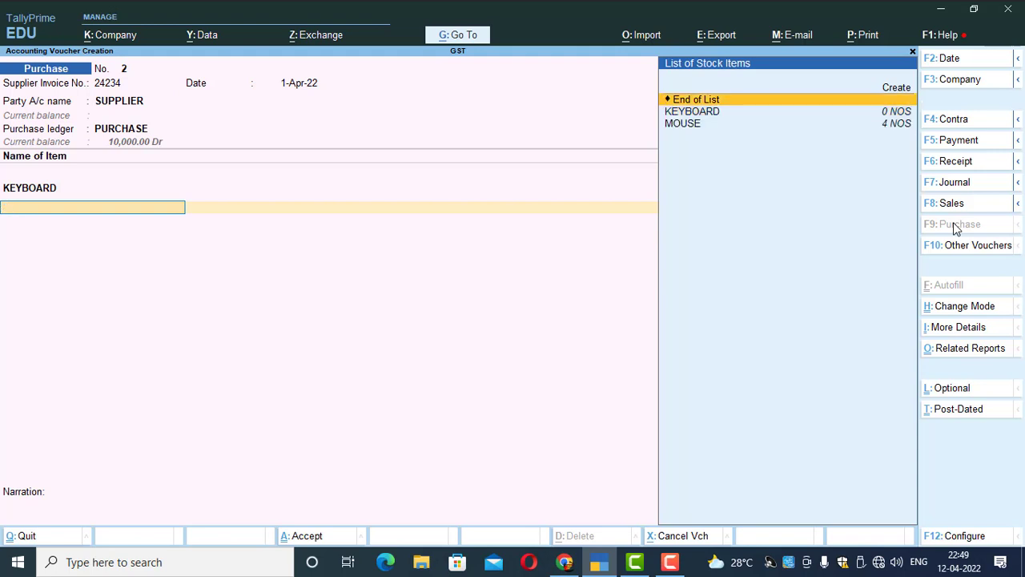
text(Mouse)
key(Return)
key(Return)
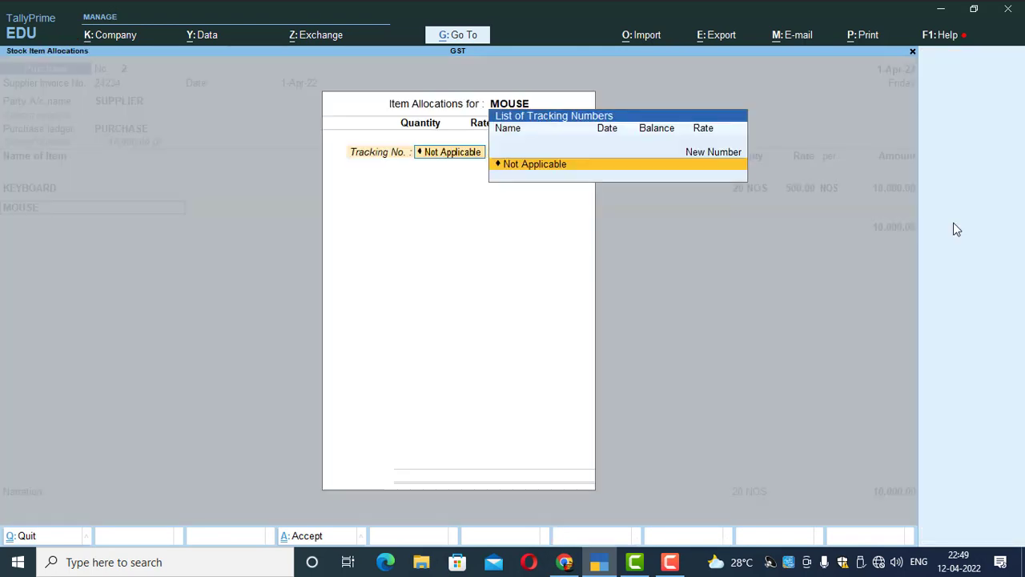
key(Return)
text(10)
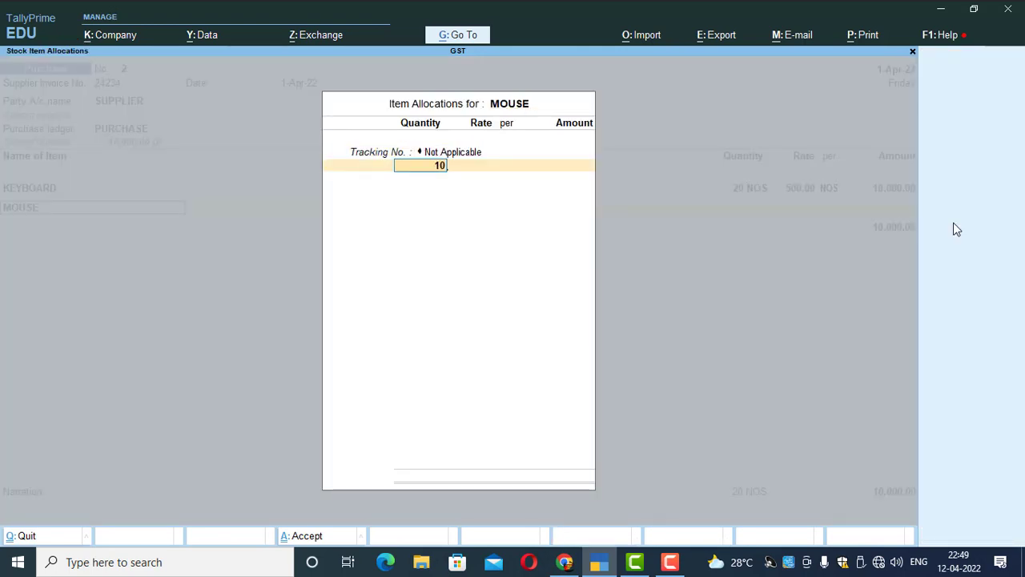
key(BackSpace)
key(BackSpace)
text(20)
key(Return)
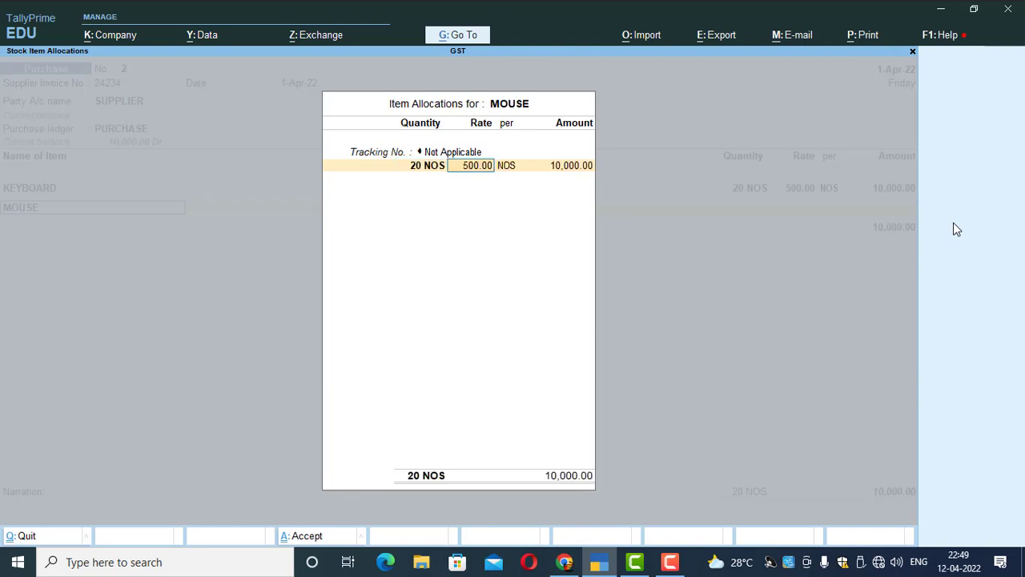
key(Return)
key(Return)
key(Return)
key(Return)
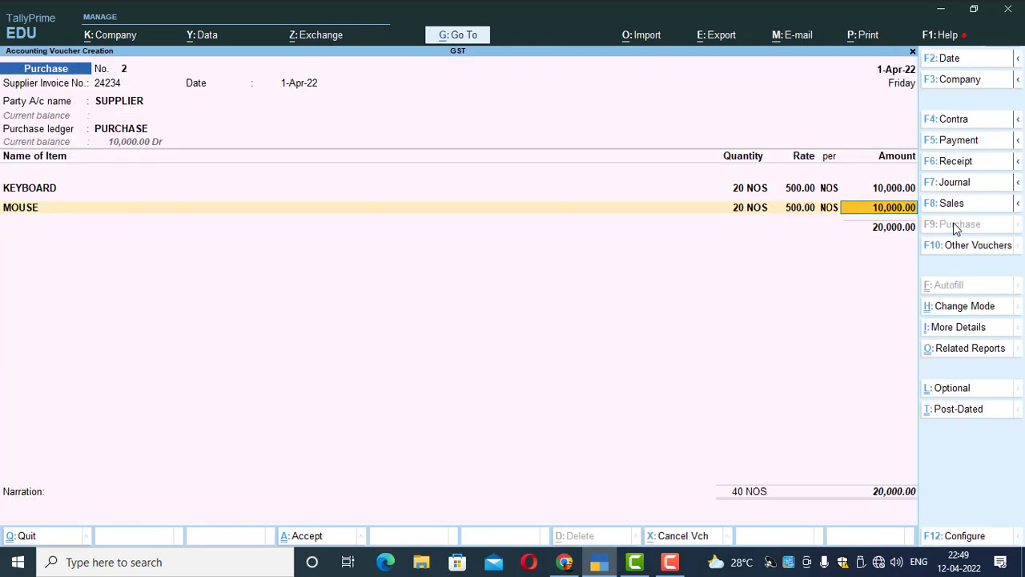
key(Return)
key(Return)
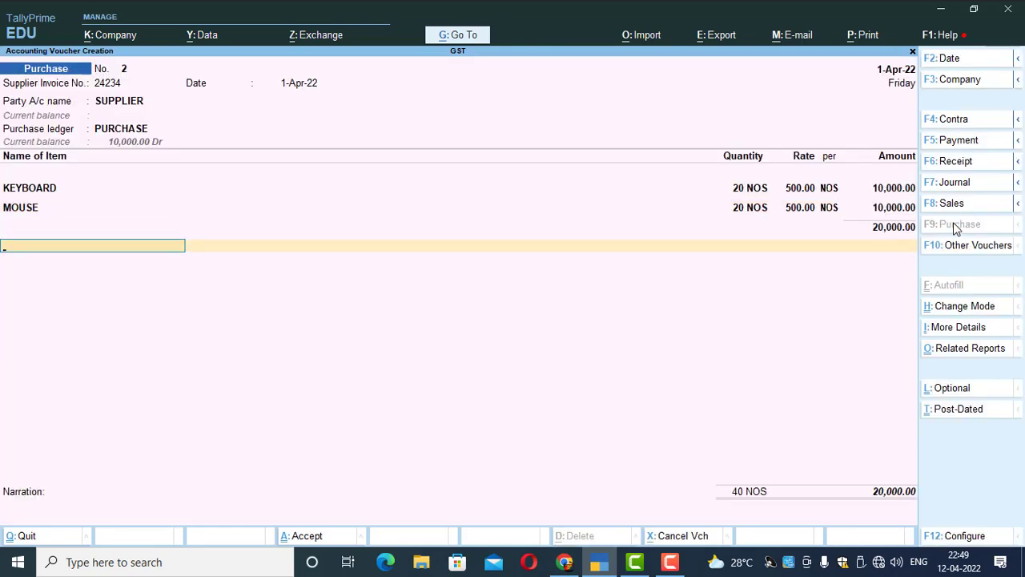
Step: Add the CGST and SGST tax ledgers below the items of the purchase voucher
text(C)
key(Down)
key(Down)
key(Up)
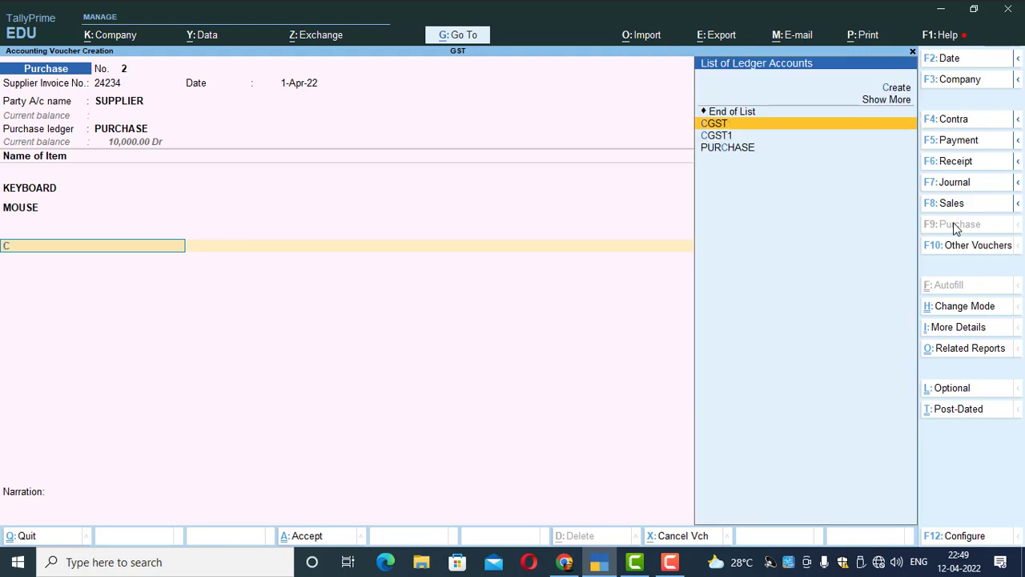
key(Return)
key(Return)
text(S)
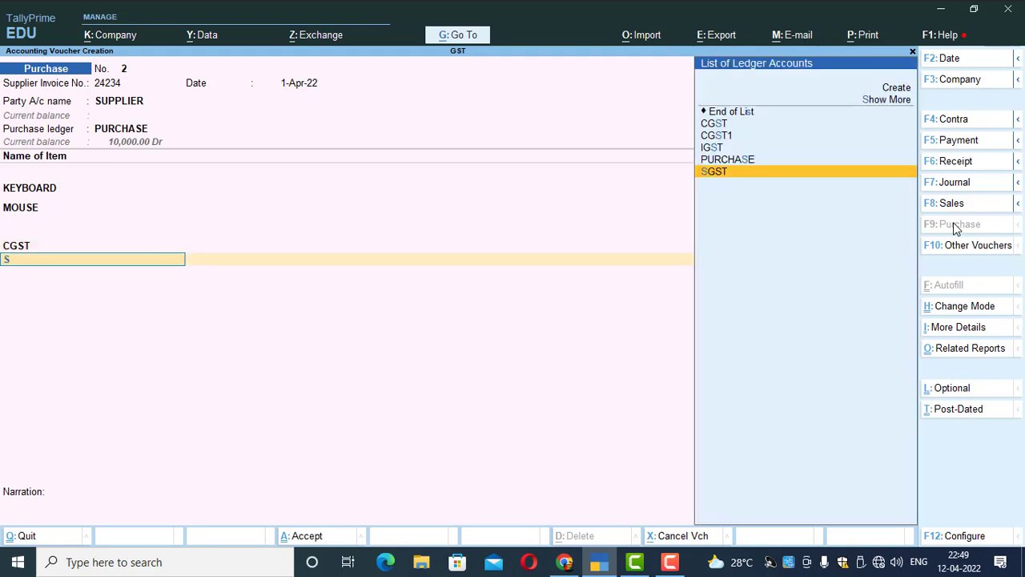
key(Return)
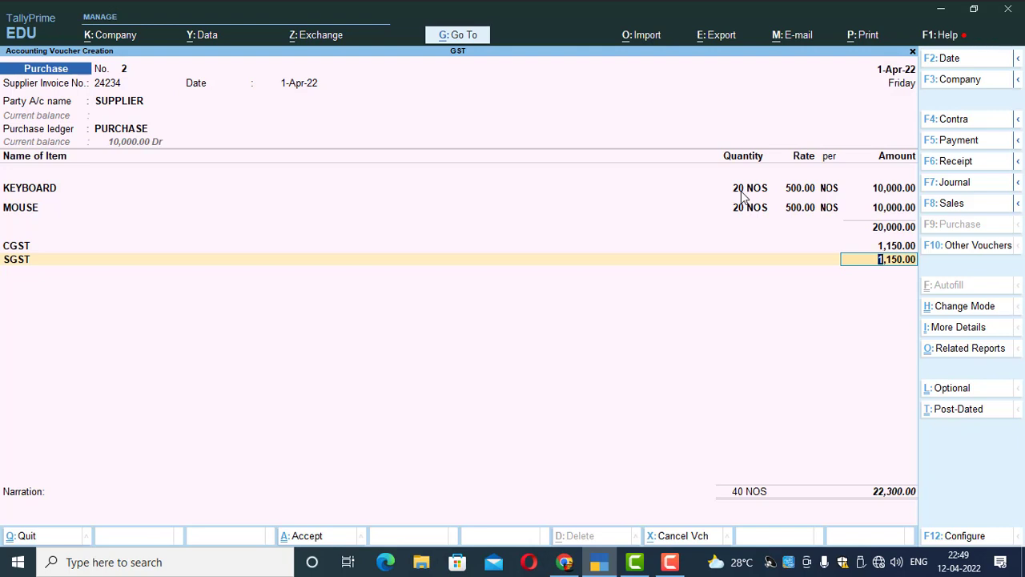
Step: Save the purchase voucher and return to the Gateway of Tally
key(ctrl)
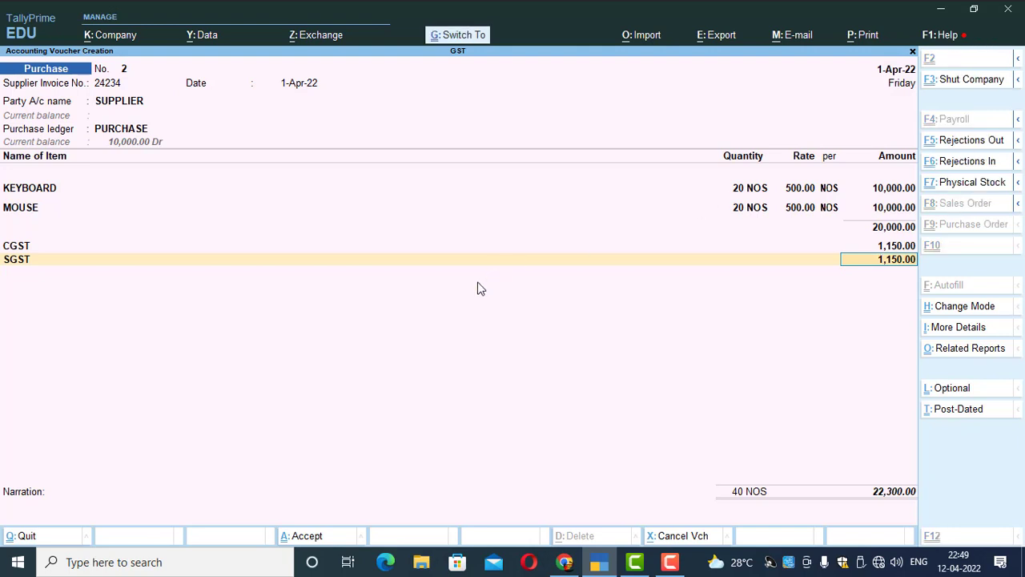
key(ctrl+a)
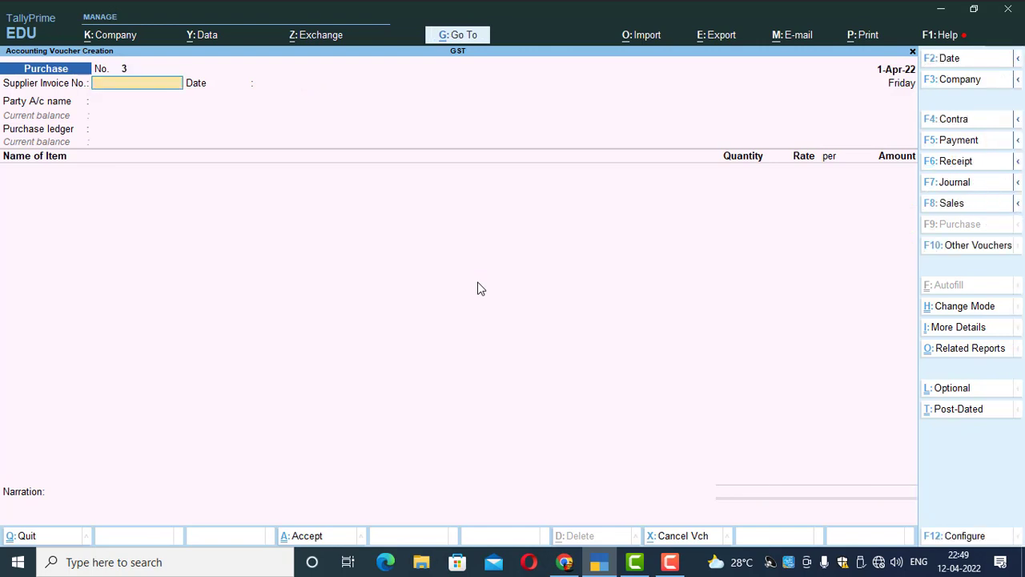
key(Escape)
key(y)
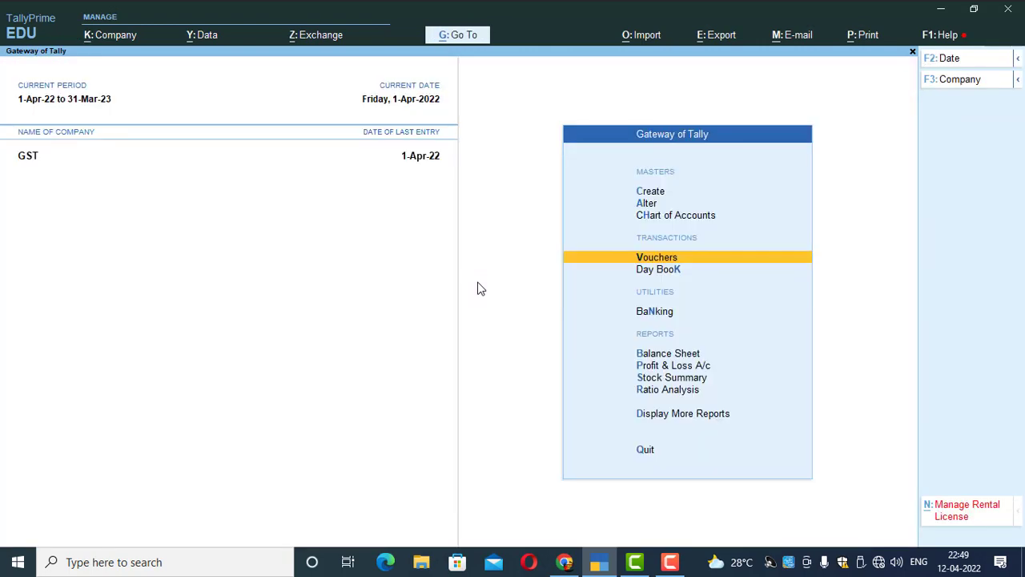
Step: Open the Stock Summary and drill down to the April vouchers of the KEYBOARD item
key(Down)
key(Down)
key(Down)
key(Down)
key(Down)
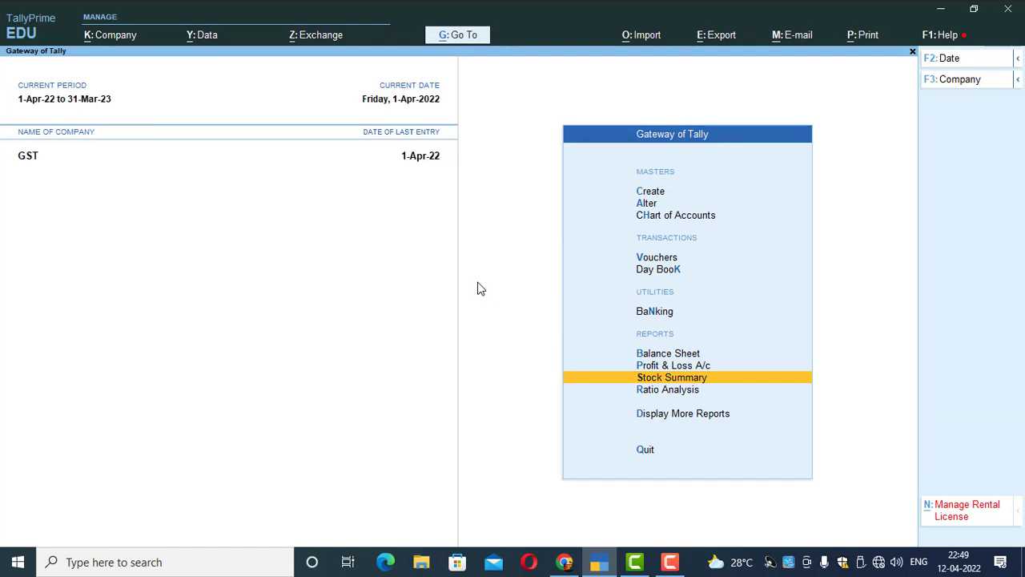
key(Return)
key(Return)
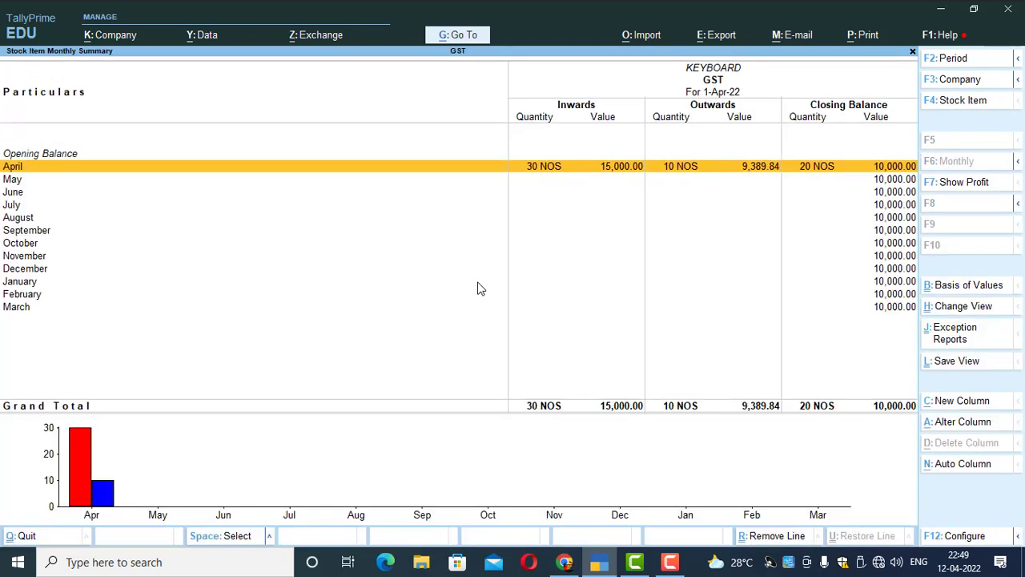
key(Return)
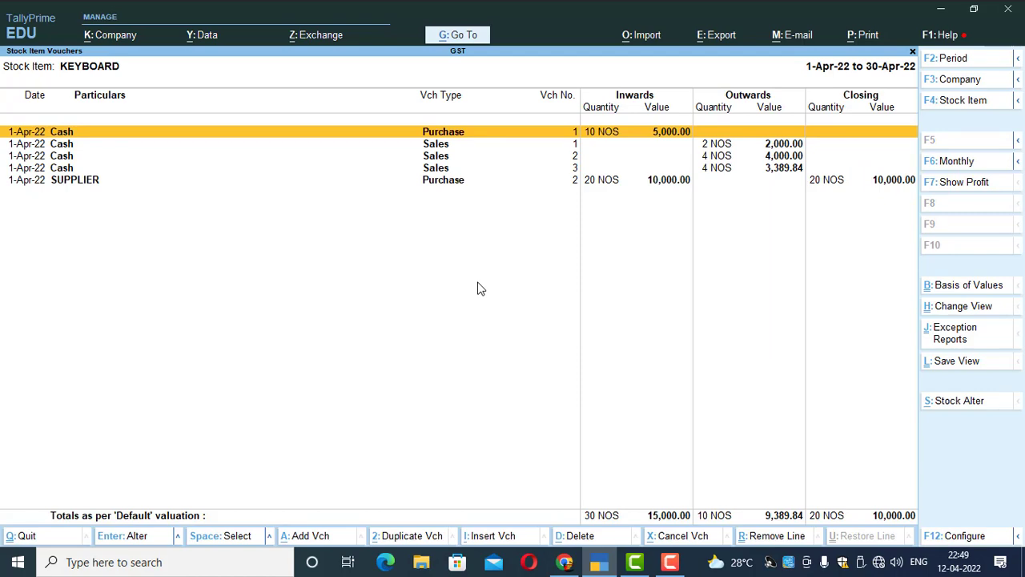
Step: Examine the inward, outward and closing quantities of KEYBOARD's April vouchers and return to the Gateway of Tally
key(Down)
key(Down)
key(Escape)
key(Escape)
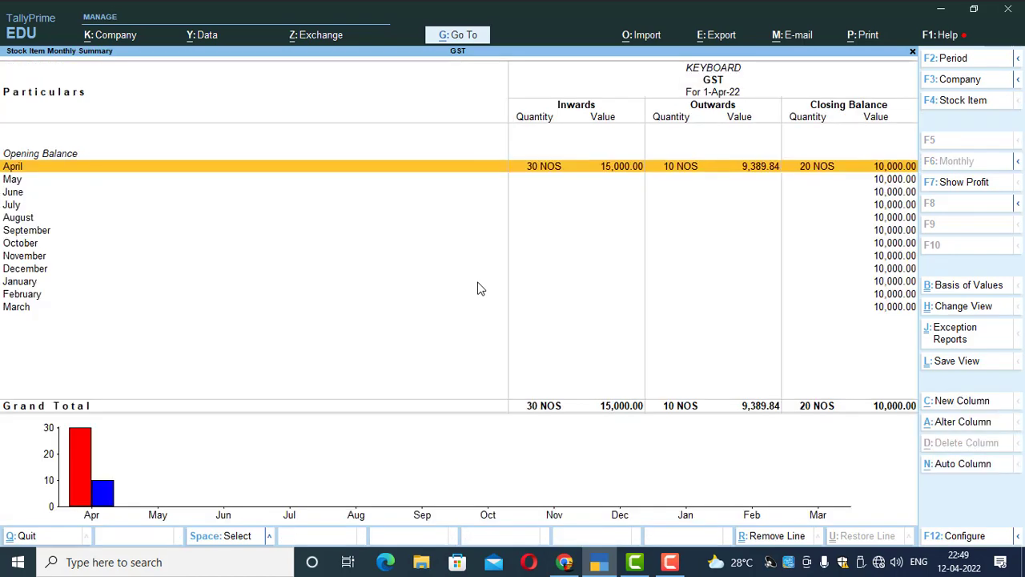
key(Return)
key(Return)
key(Down)
key(Down)
key(Down)
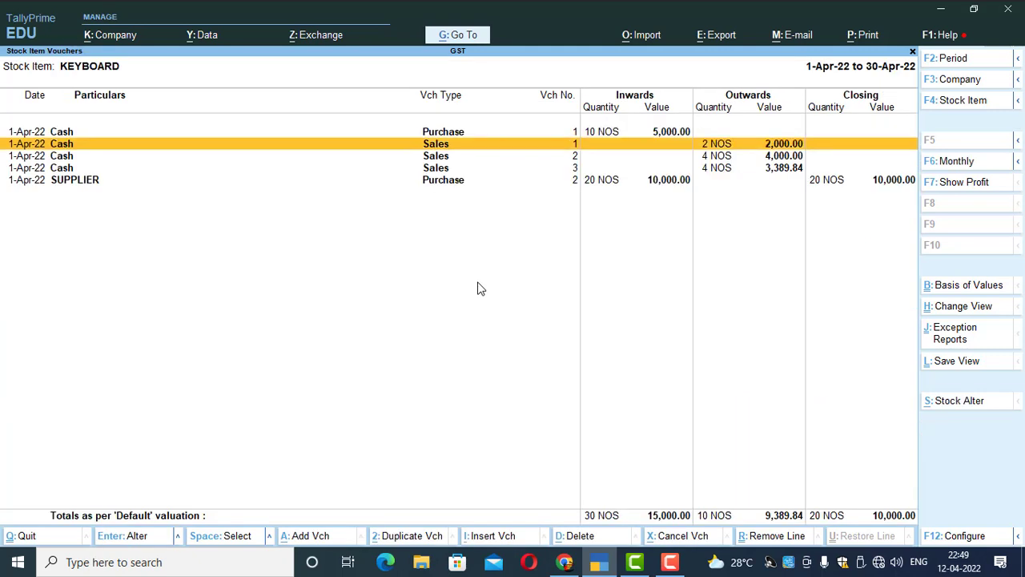
key(Down)
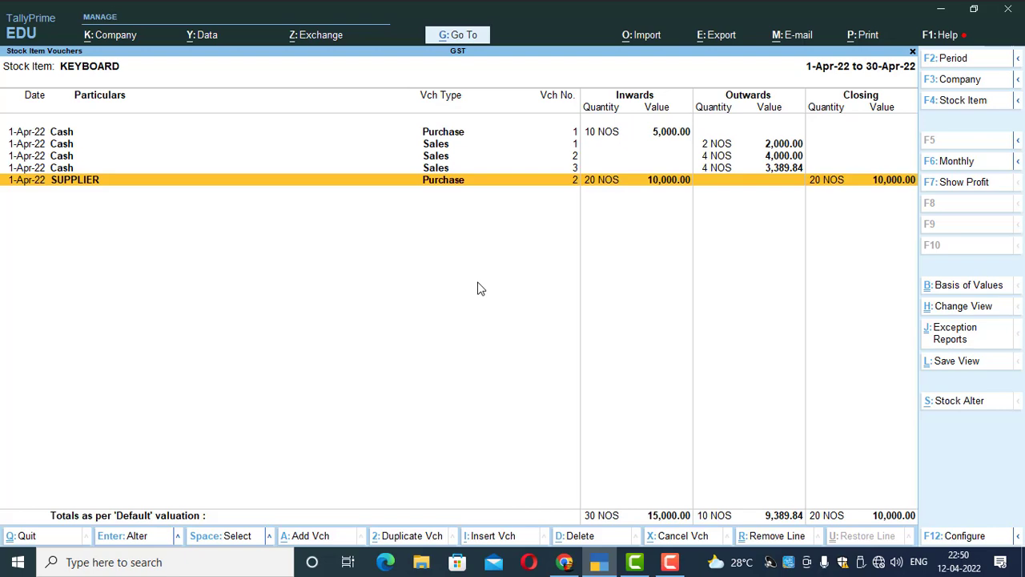
key(Up)
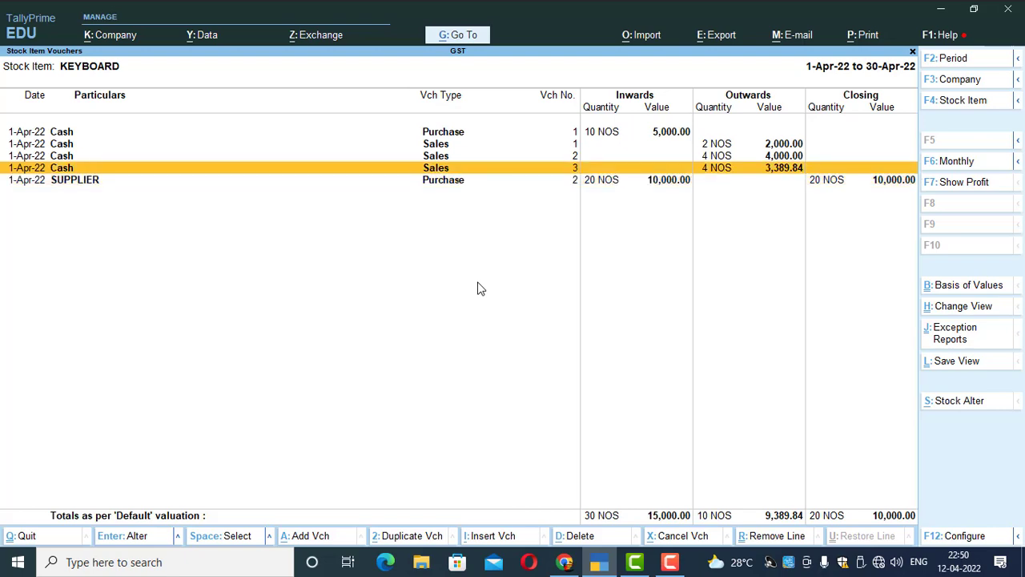
key(Escape)
key(Escape)
key(Escape)
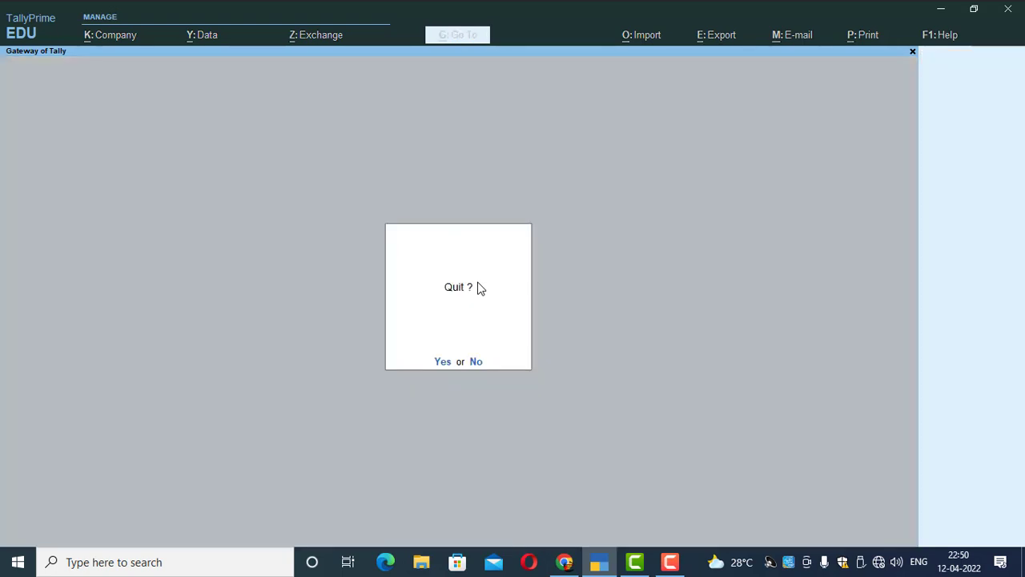
key(Escape)
Step: Start a new voucher and change its type to Rejections Out
key(Down)
key(Down)
key(Down)
key(Down)
key(Up)
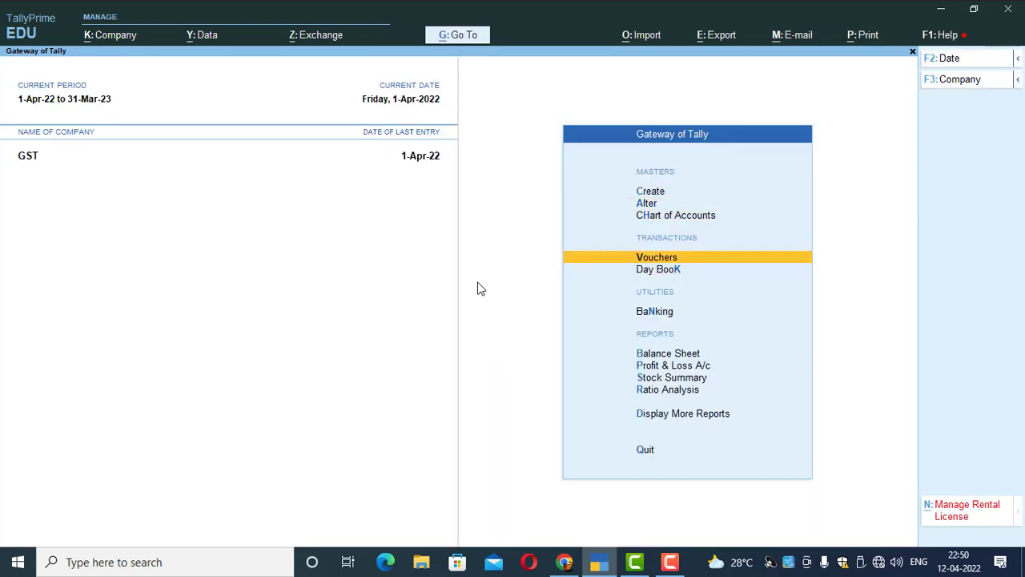
key(Return)
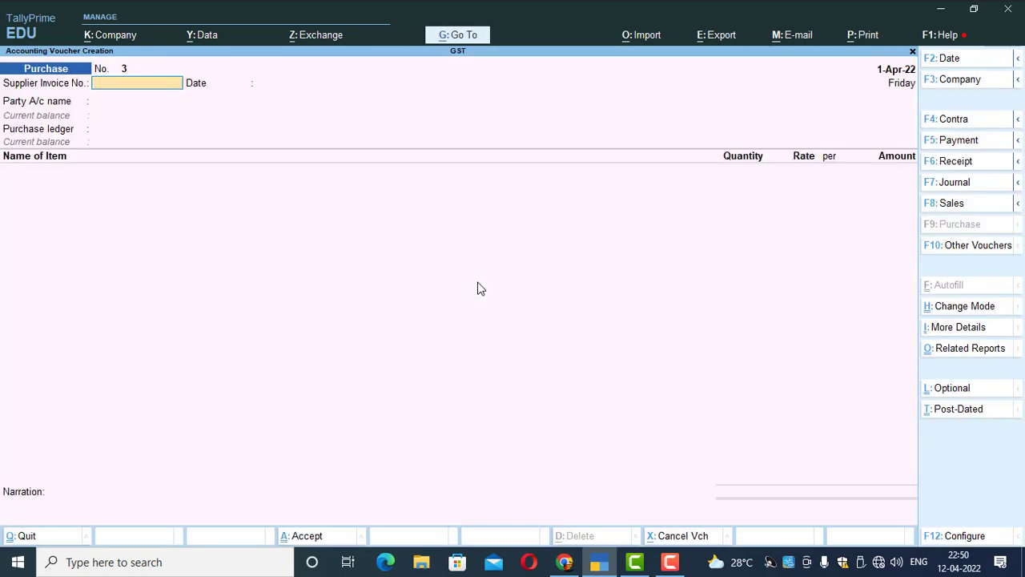
click(978, 249)
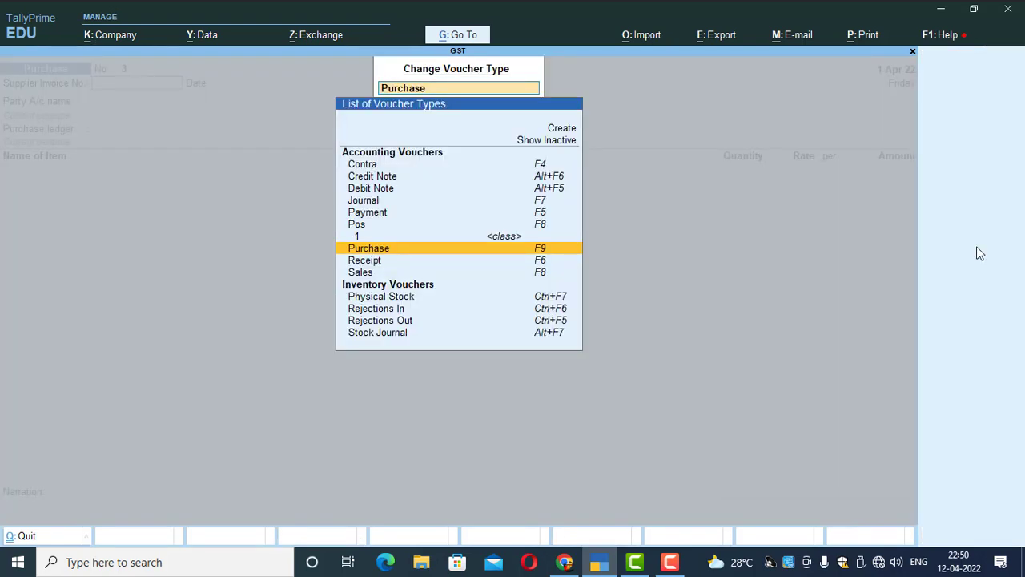
key(Down)
key(Down)
key(Down)
key(Down)
key(Down)
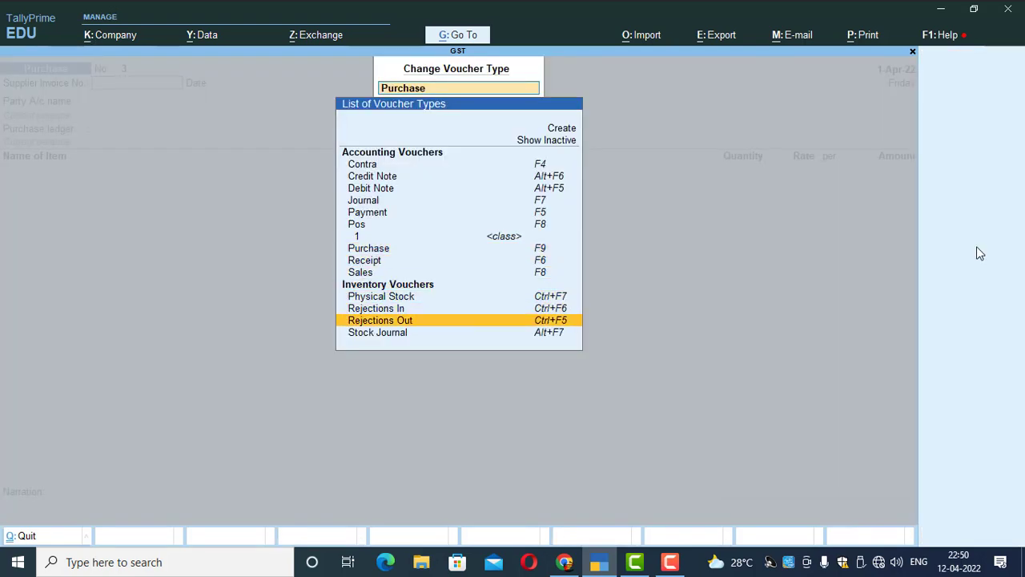
key(Return)
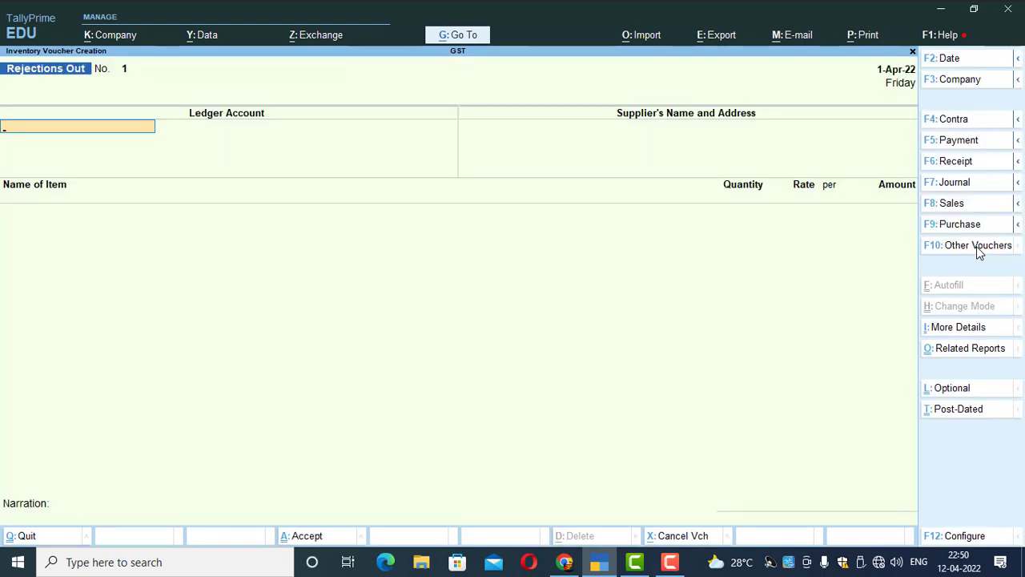
Step: Set the ledger account to SUPPLIER and accept the supplier's name and address
text(Su)
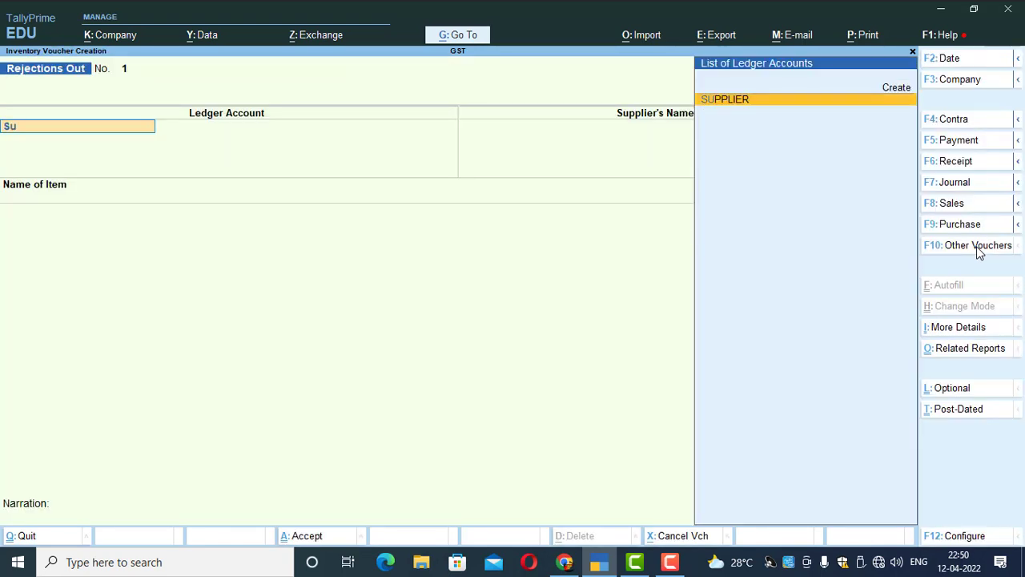
key(Return)
key(Return)
key(Return)
key(Return)
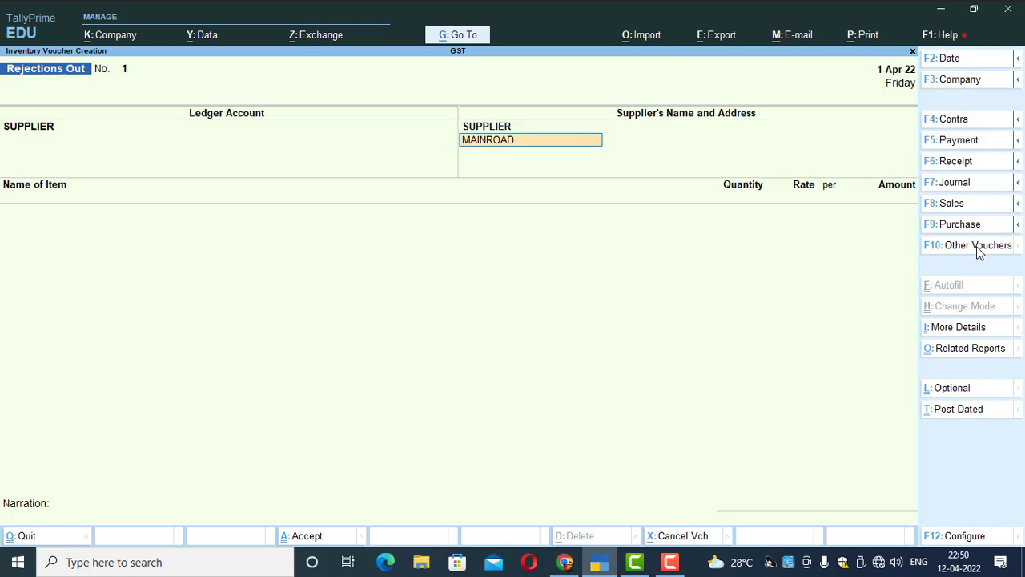
Step: Add the KEYBOARD item with tracking number 1, quantity 5 NOS and a rate of 500.00
text(Ke)
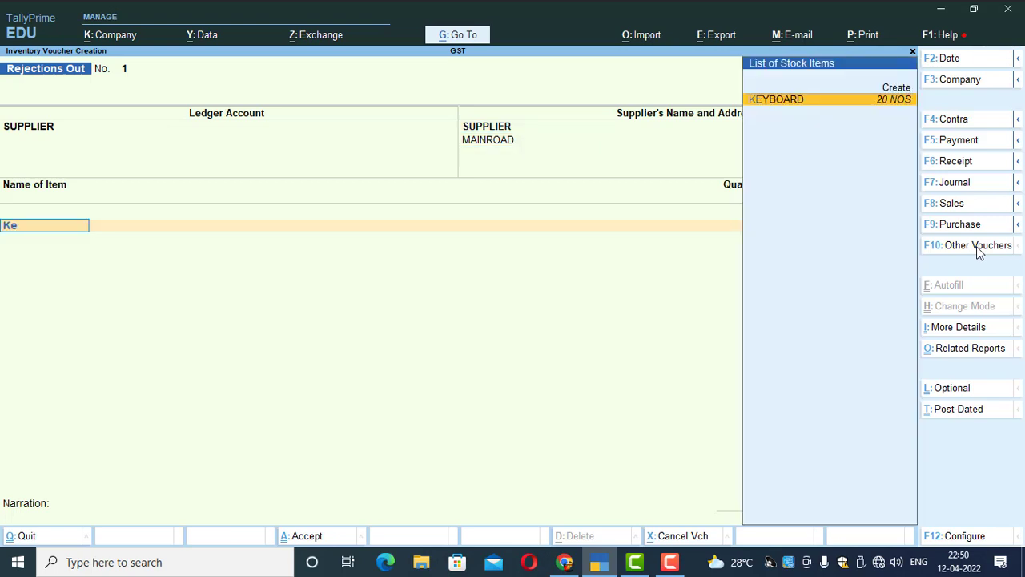
key(Return)
key(Return)
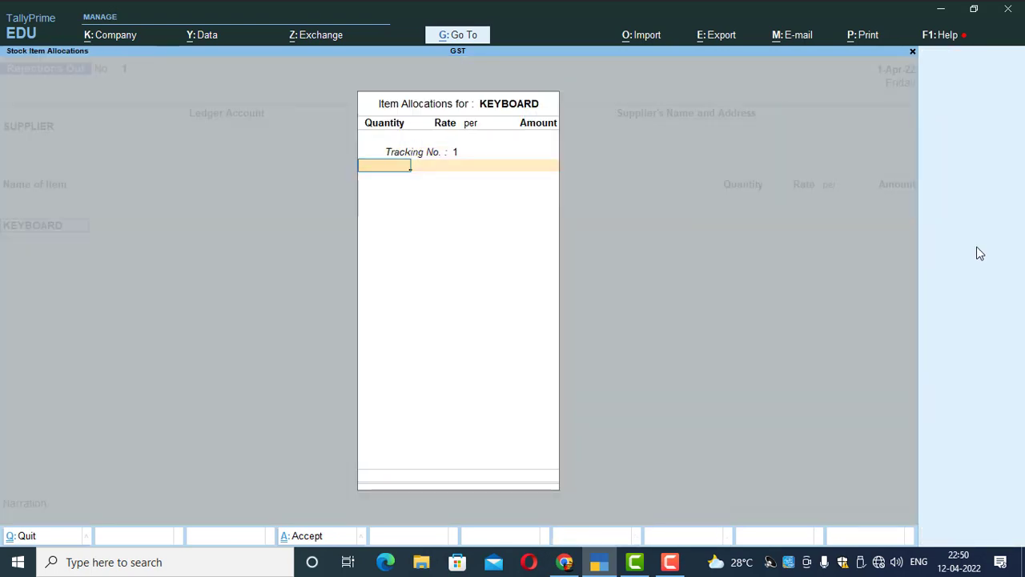
text(5)
key(Return)
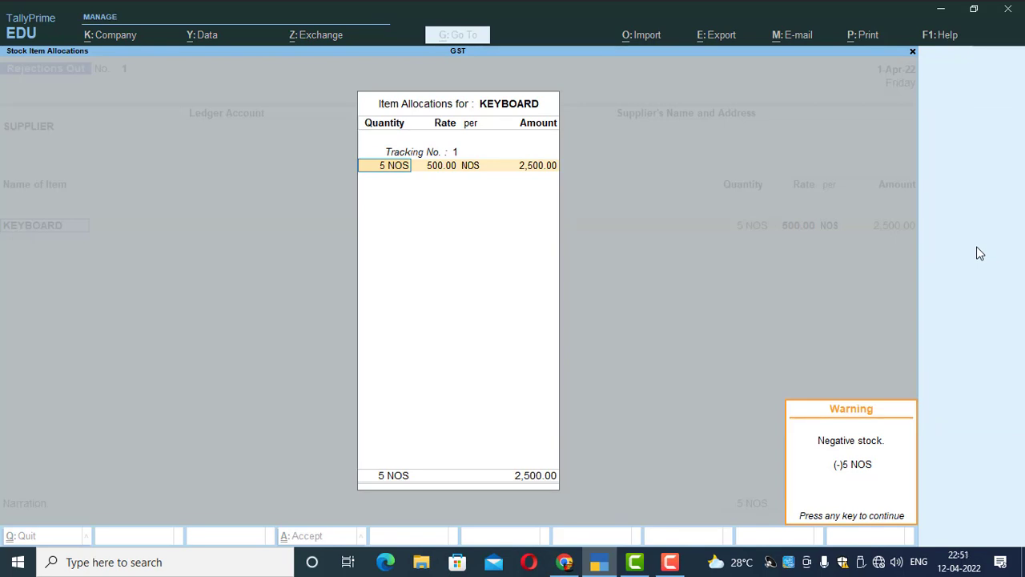
key(Return)
key(Return)
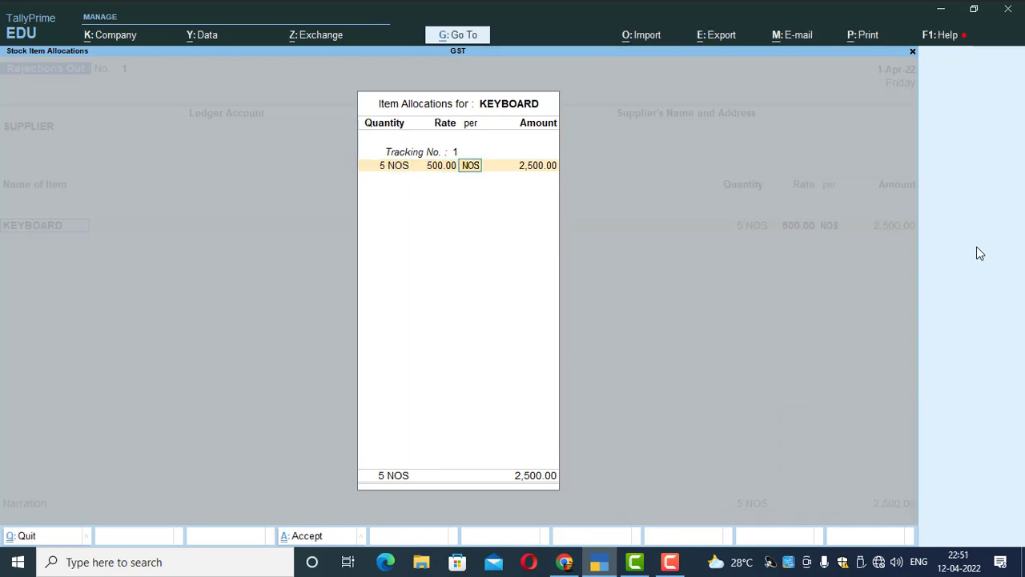
key(Return)
key(Return)
key(Return)
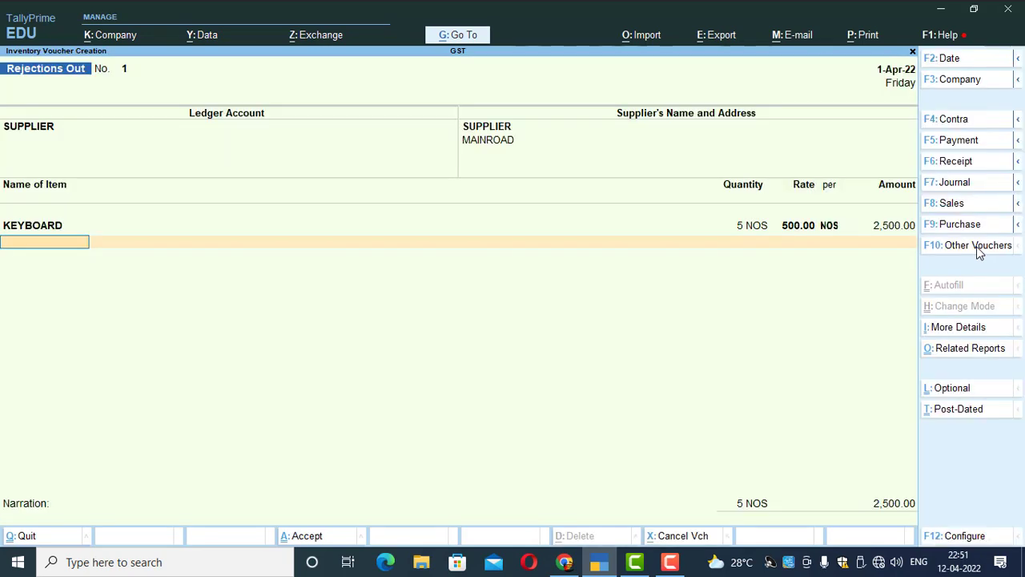
Step: End the item list, save the Rejections Out voucher with a blank narration and leave voucher creation
key(Return)
key(Return)
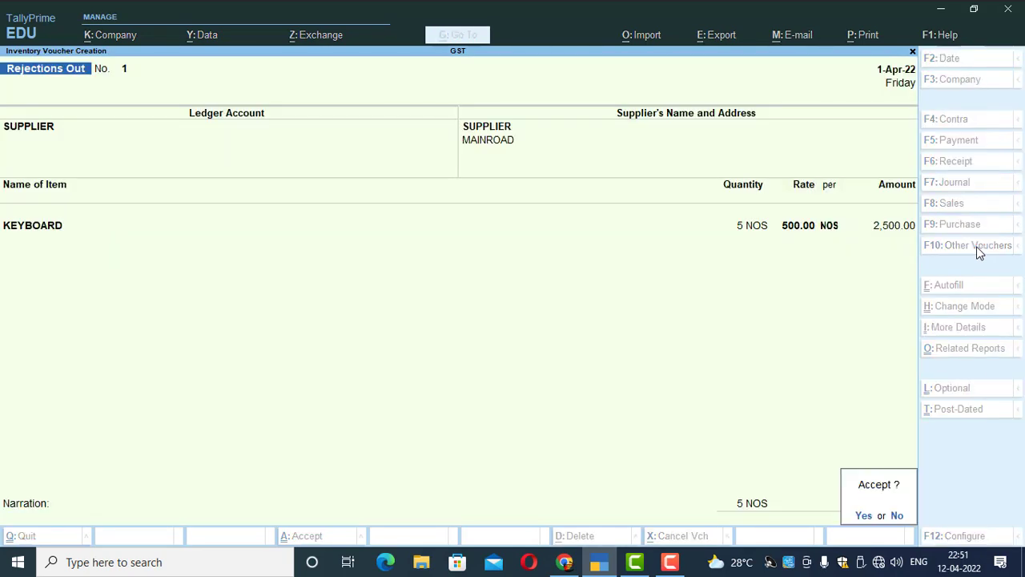
key(Return)
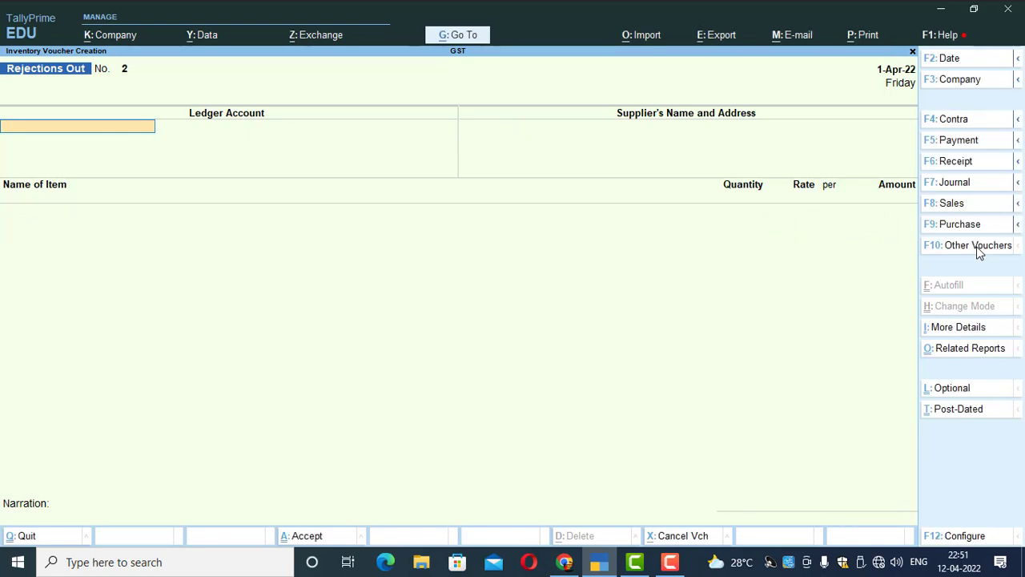
key(Escape)
key(Return)
Step: Examine KEYBOARD's April vouchers in the Stock Summary, including the Purchase Bills Pending entry, and return to the Gateway of Tally
key(s)
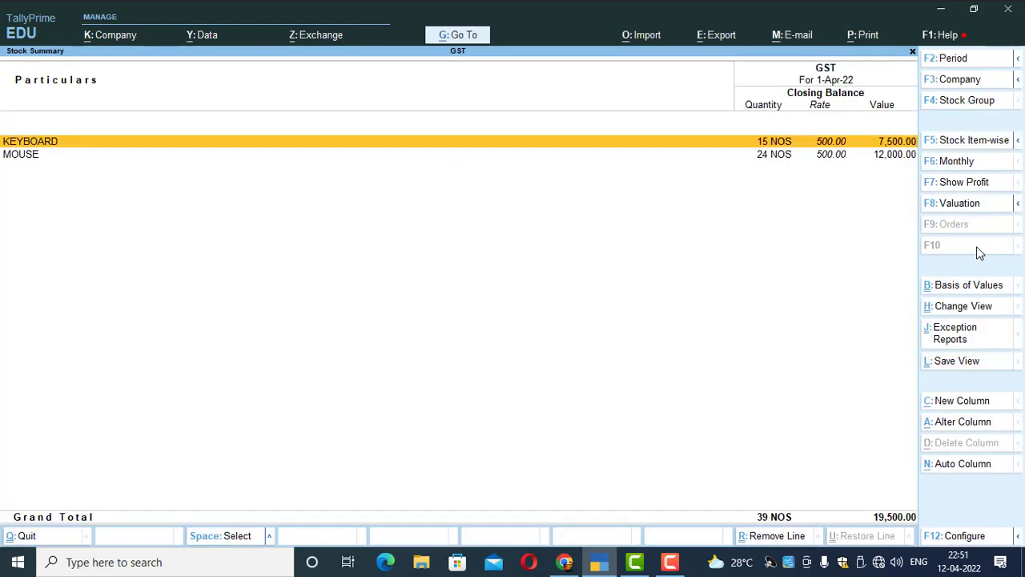
key(Return)
key(Return)
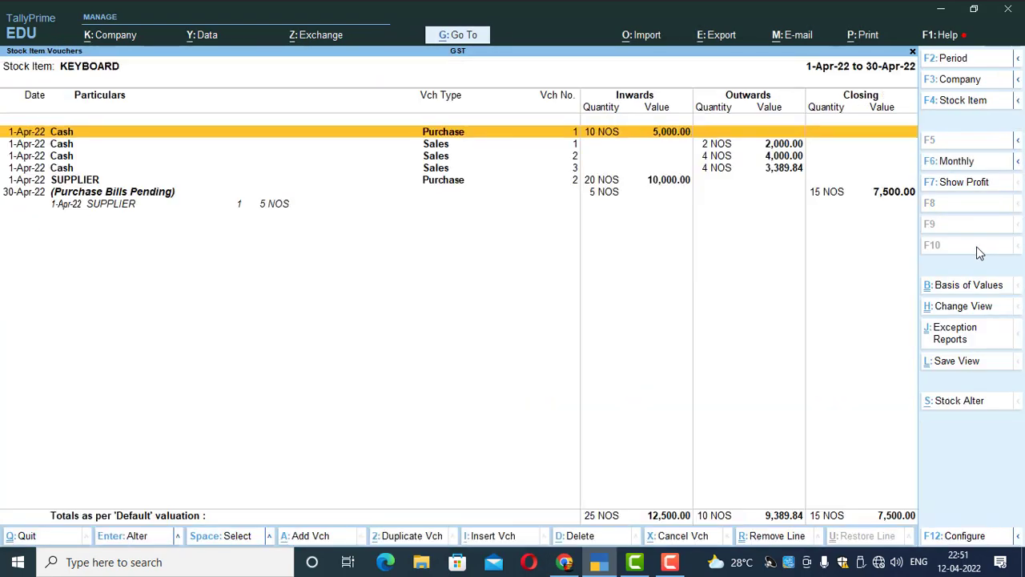
key(Down)
key(Down)
key(Down)
key(Down)
key(Down)
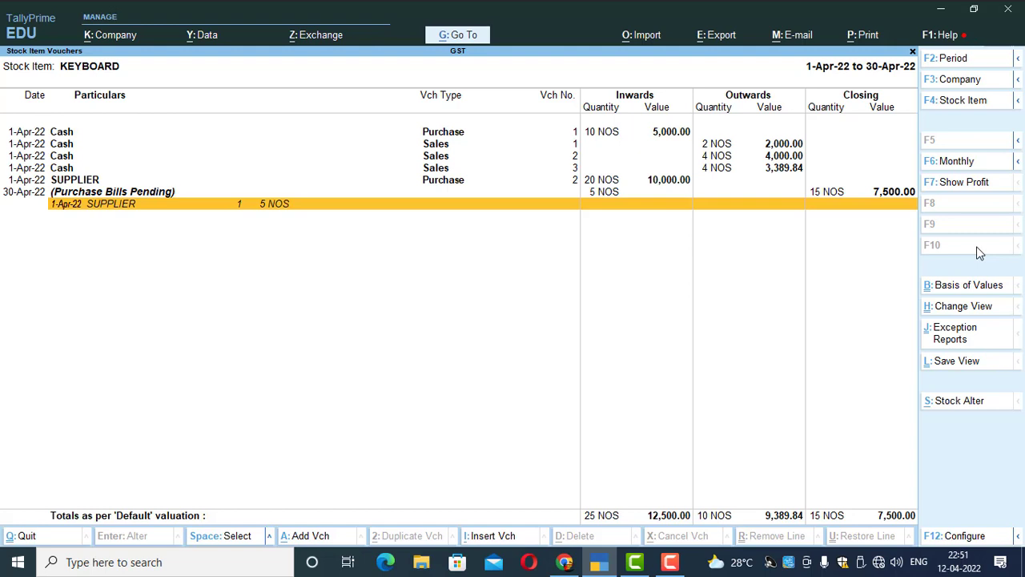
key(Escape)
key(Escape)
key(Escape)
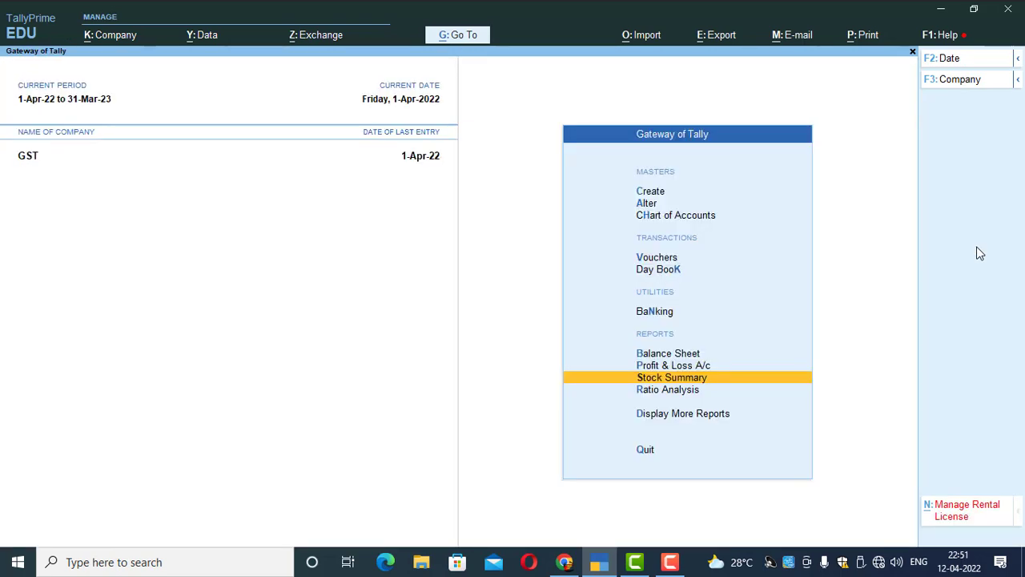
Step: Reopen voucher entry and switch to a new Purchase voucher
key(Down)
key(Down)
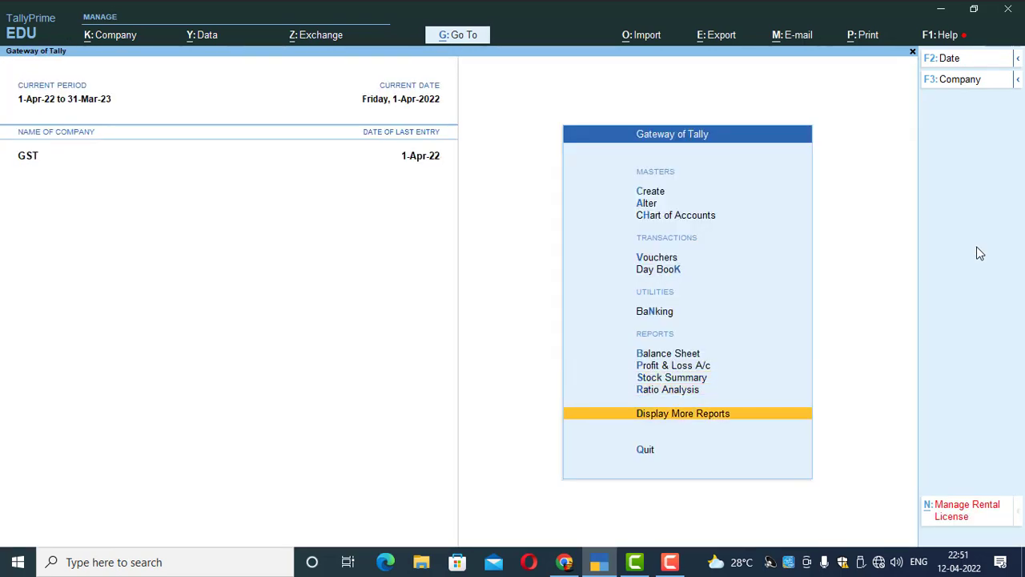
key(Up)
key(Up)
key(Up)
key(Up)
key(Up)
key(Up)
key(Up)
key(Return)
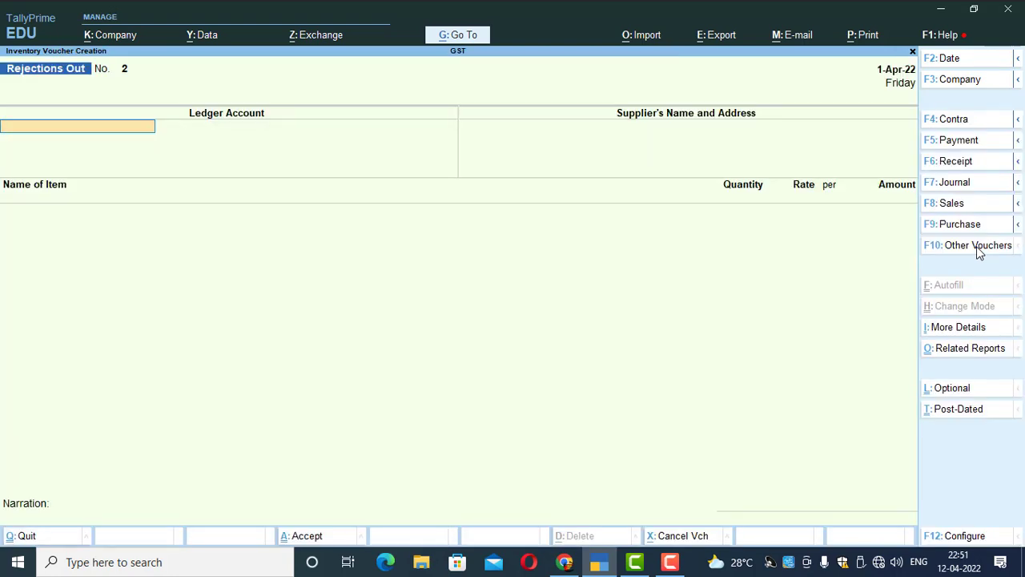
click(974, 231)
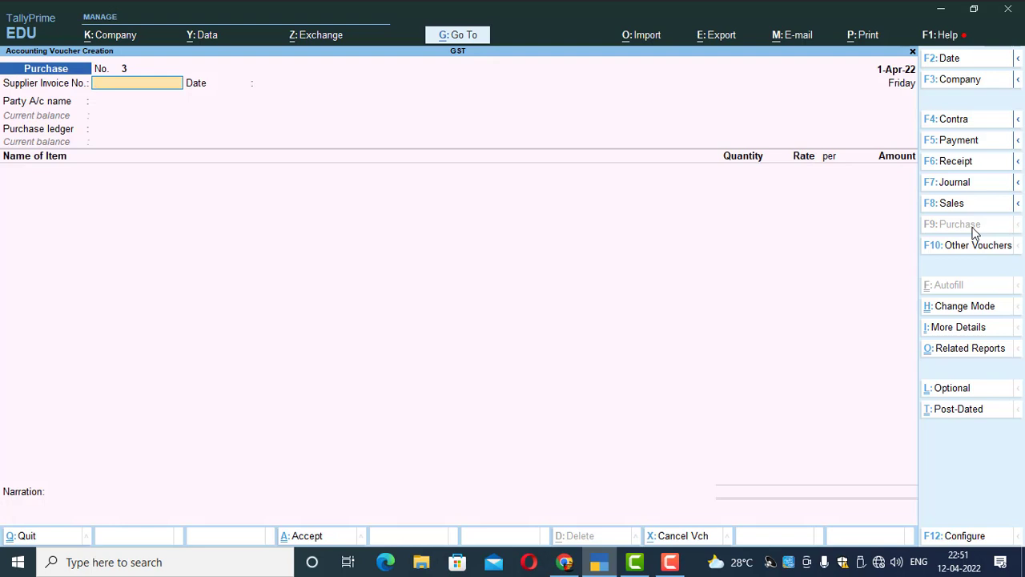
Step: Leave the supplier invoice details blank and begin a new party ledger named MM&Co under Sundry Creditors
key(Return)
key(Return)
key(Up)
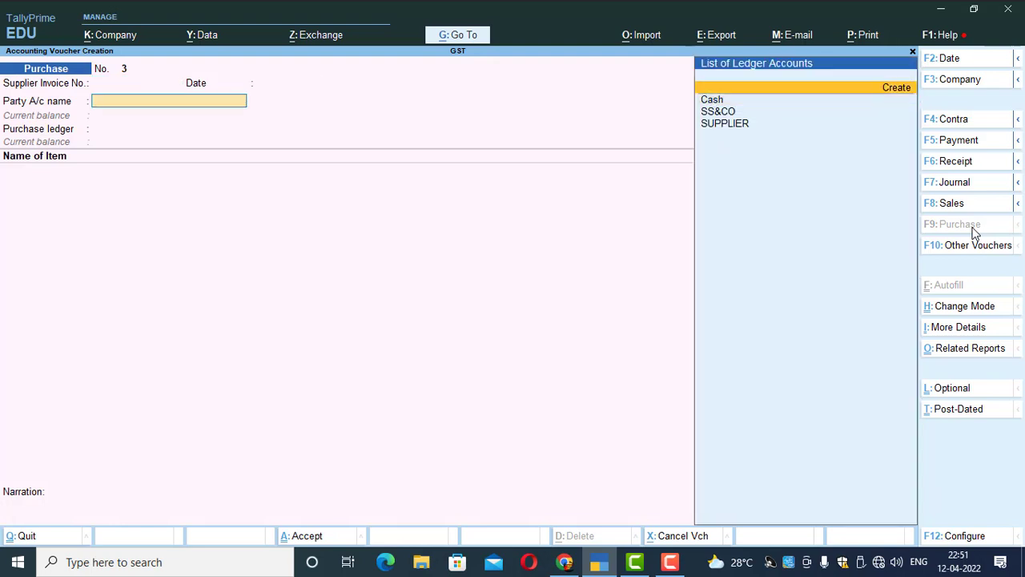
key(Return)
text(MM&Co)
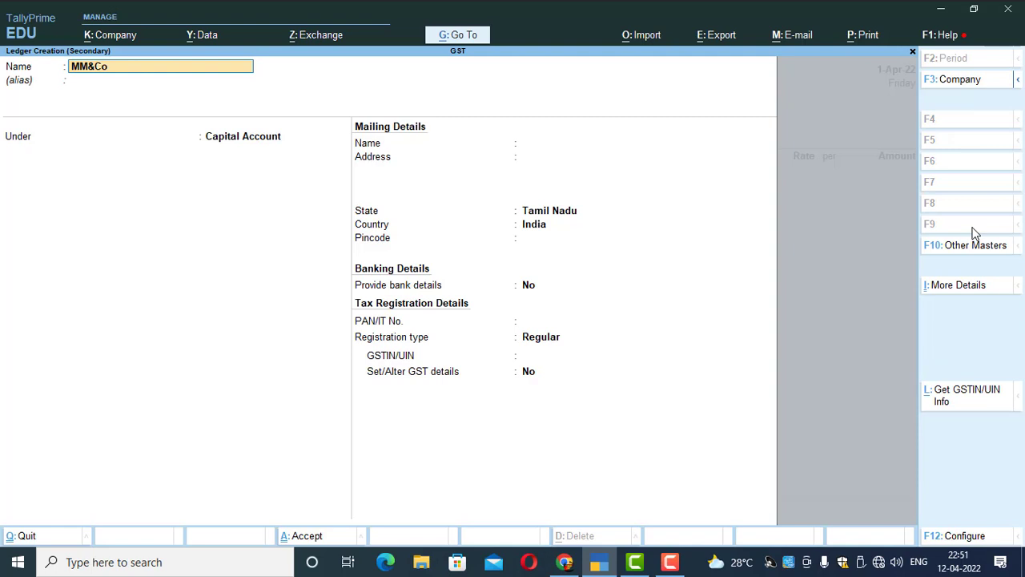
key(Return)
text(sundry c)
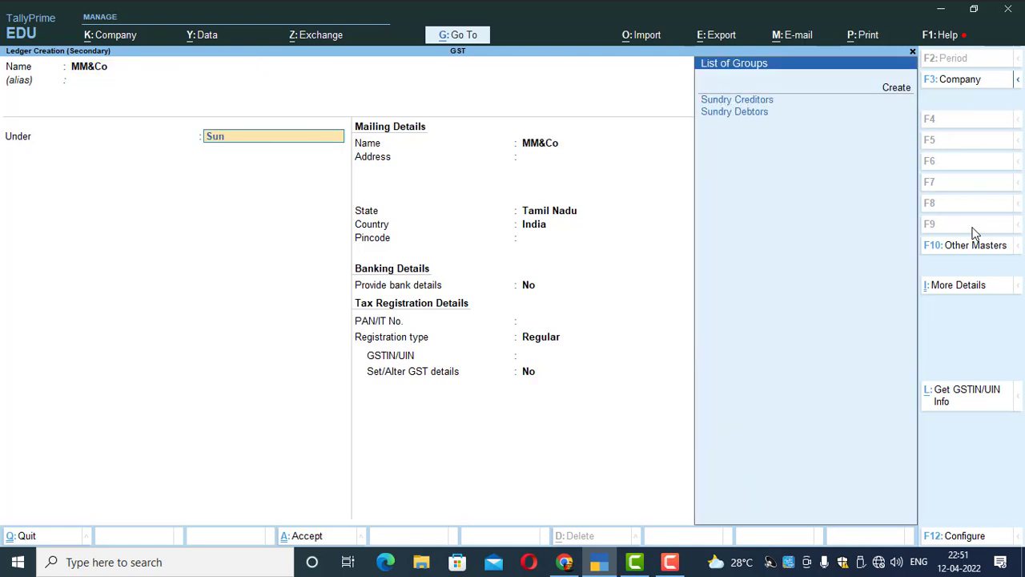
text(re)
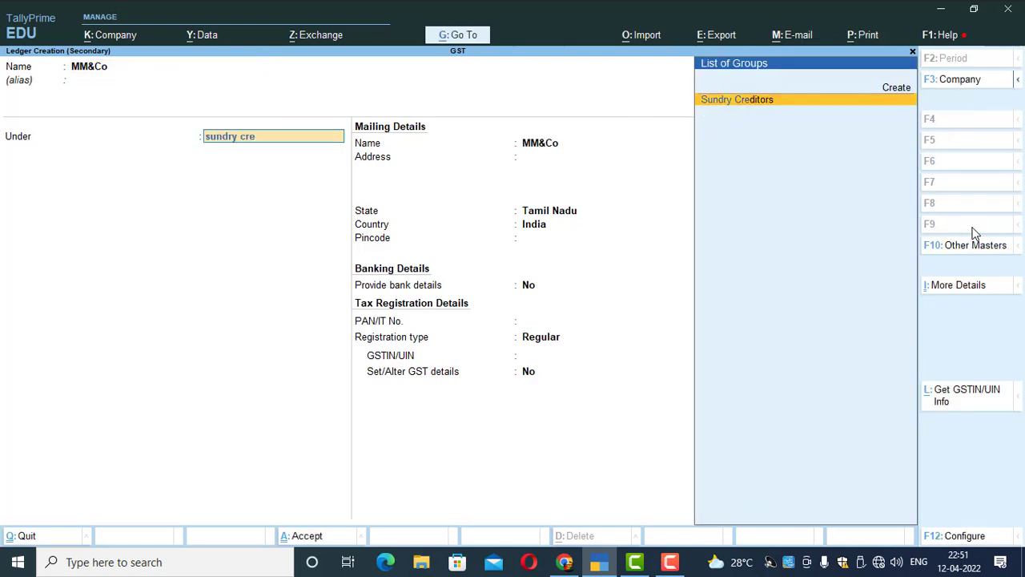
key(Return)
Step: Keep the default balance, mailing and bank settings, enter the party's GSTIN/UIN with Regular registration, and save the ledger
key(Return)
key(Return)
key(Return)
key(Return)
key(Return)
key(Return)
key(Return)
key(Return)
key(Return)
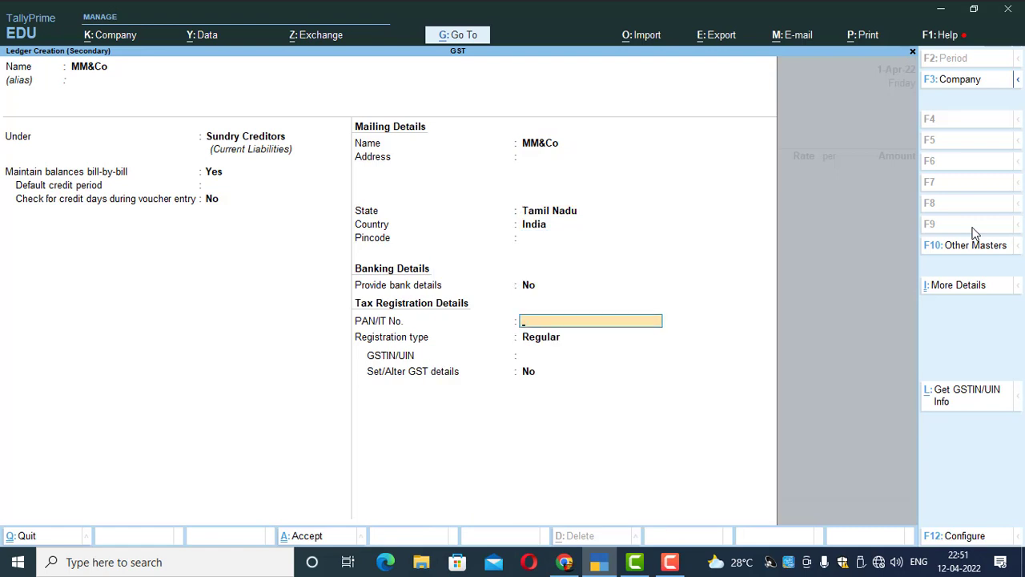
key(Return)
key(Return)
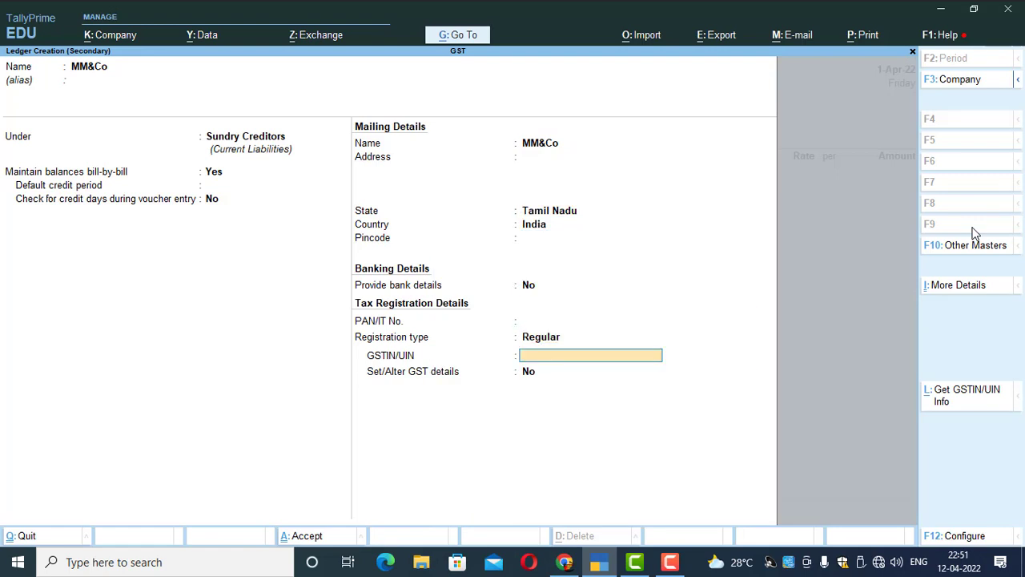
text(SSSSDFSD234234)
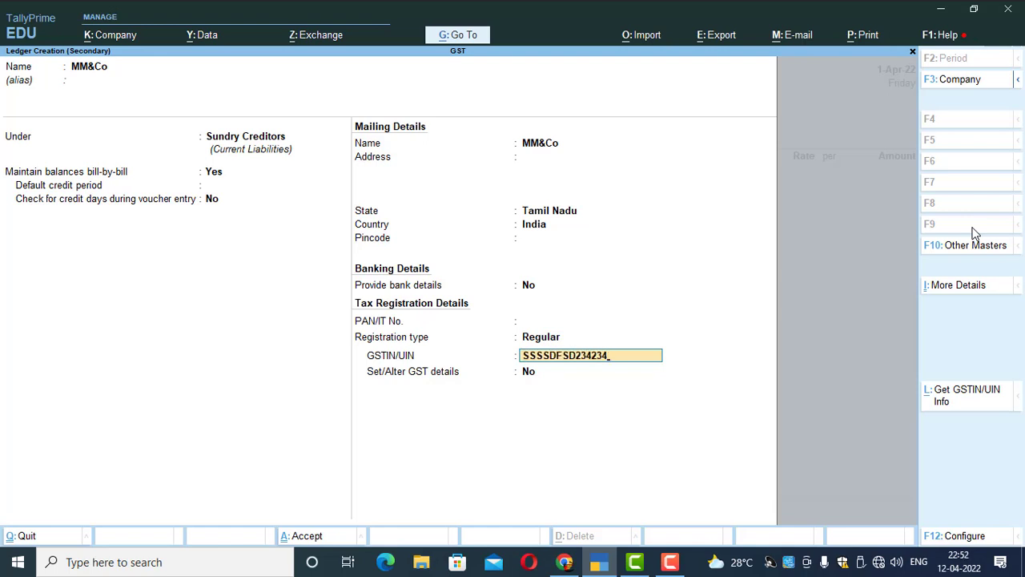
key(Return)
key(Return)
key(Return)
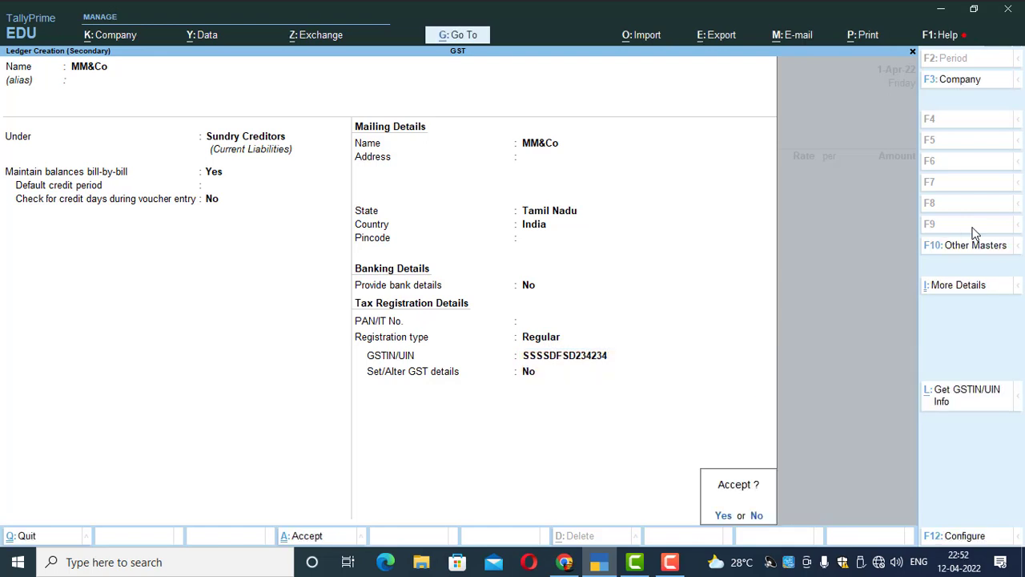
key(Return)
Step: Leave the receipt and order details blank, accept the MM&Co party details and choose PURCHASE as the purchase ledger
key(Return)
key(Return)
key(Return)
key(Return)
key(Return)
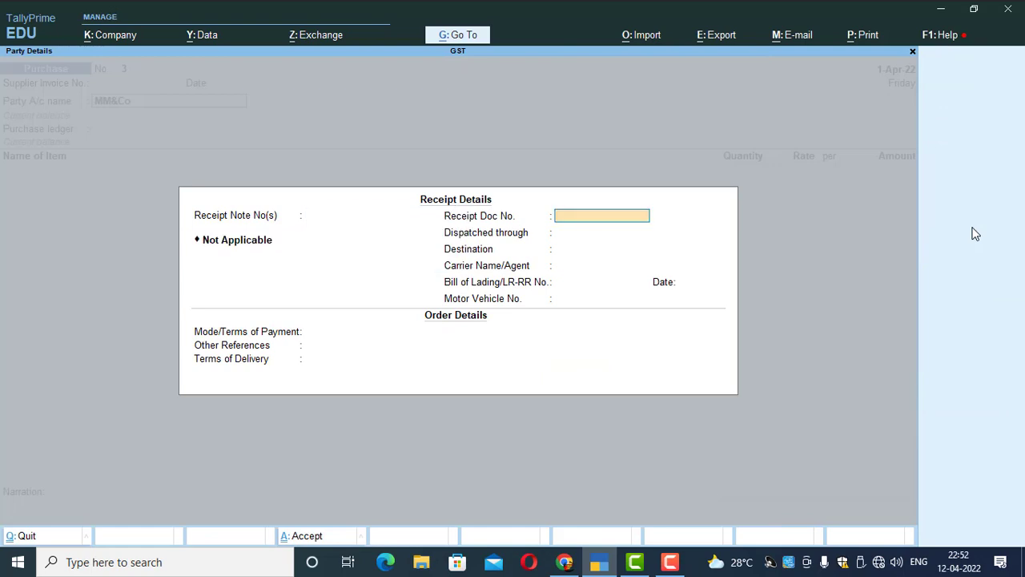
key(Return)
key(Return)
key(Return)
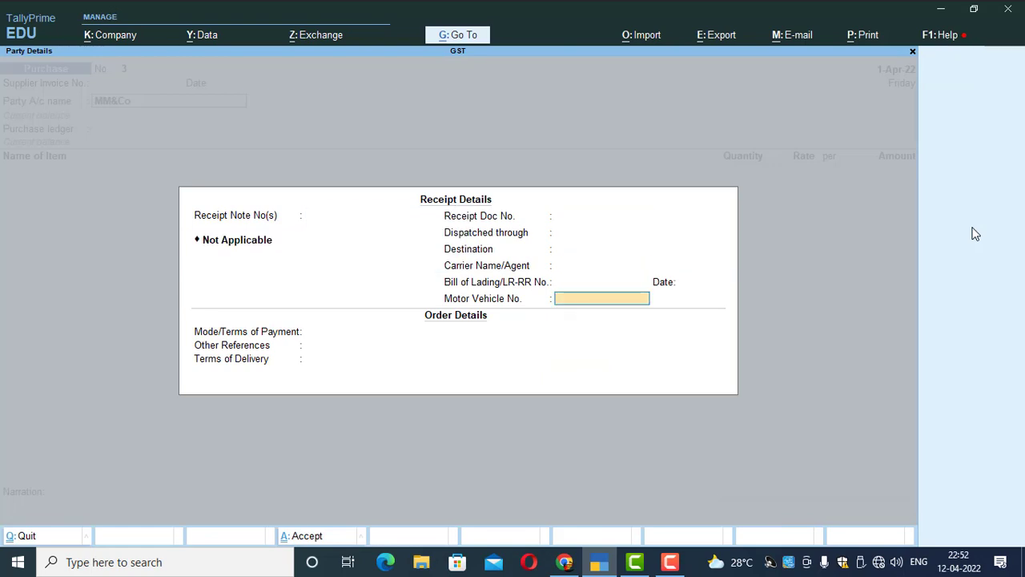
key(ctrl+a)
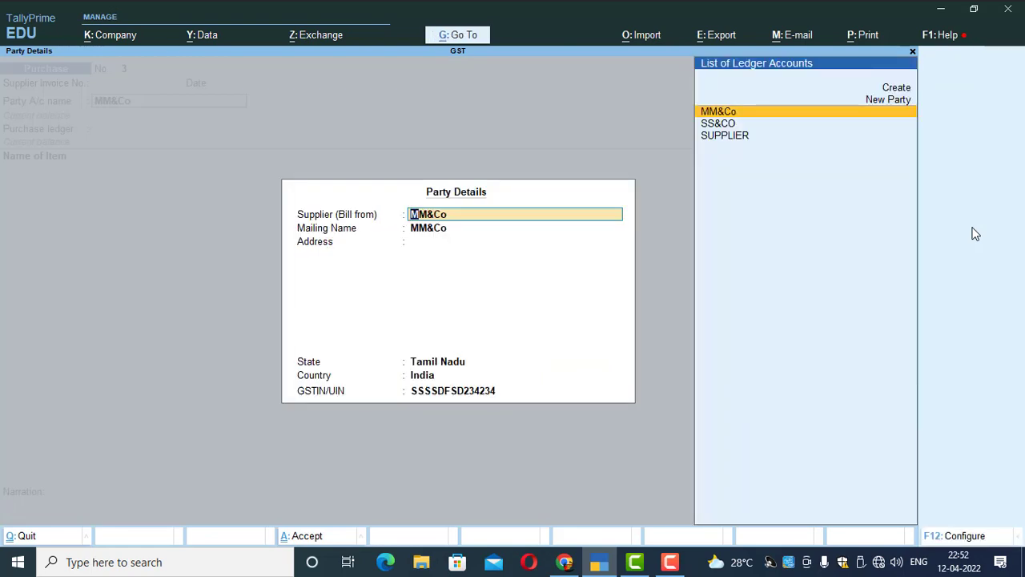
key(Return)
key(Return)
key(Return)
key(ctrl+a)
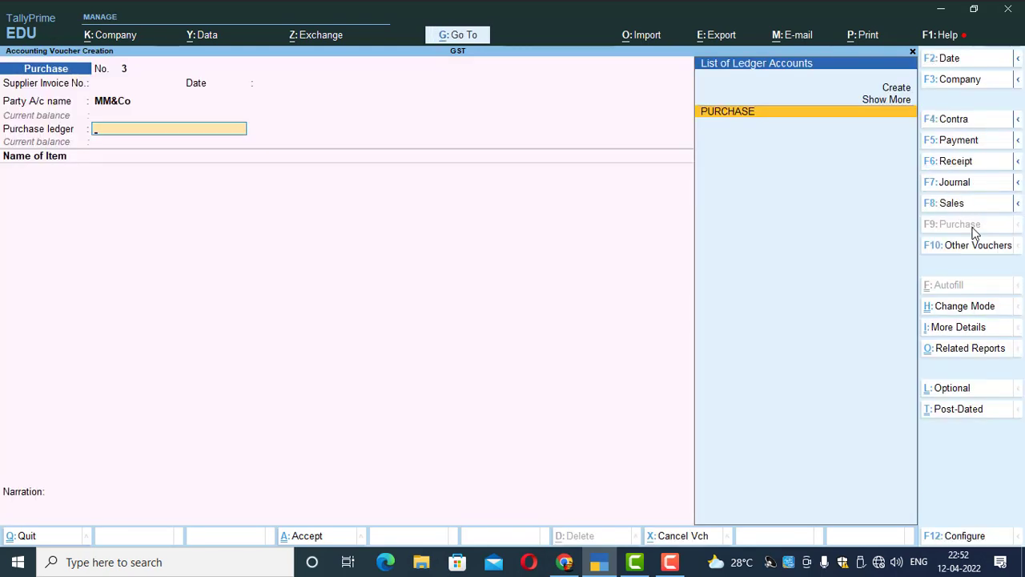
key(Return)
key(Return)
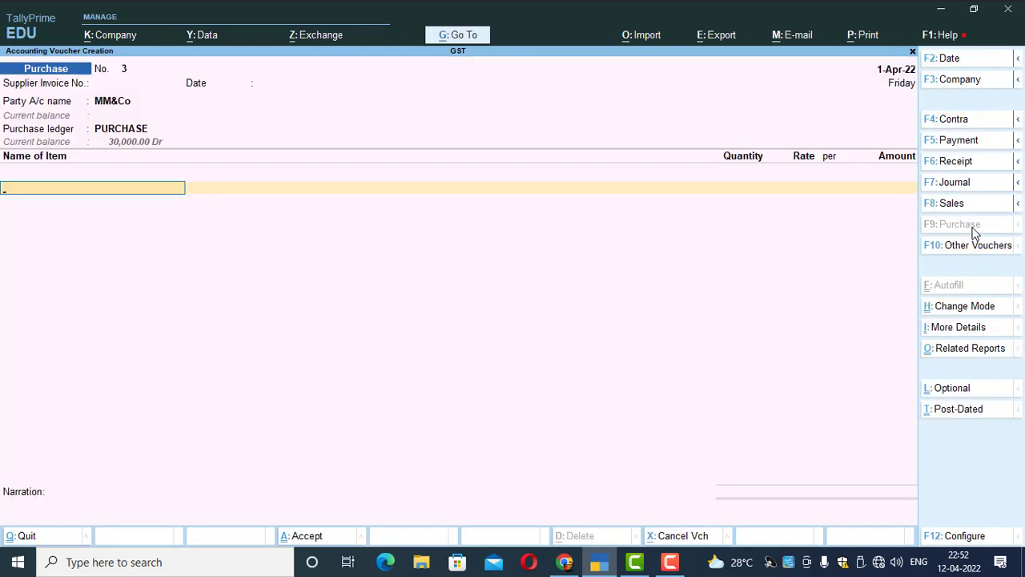
Step: Add the KEYBOARD item with tracking number Not Applicable, quantity 25 NOS and a rate of 500.00
text(Ke)
key(Return)
key(Return)
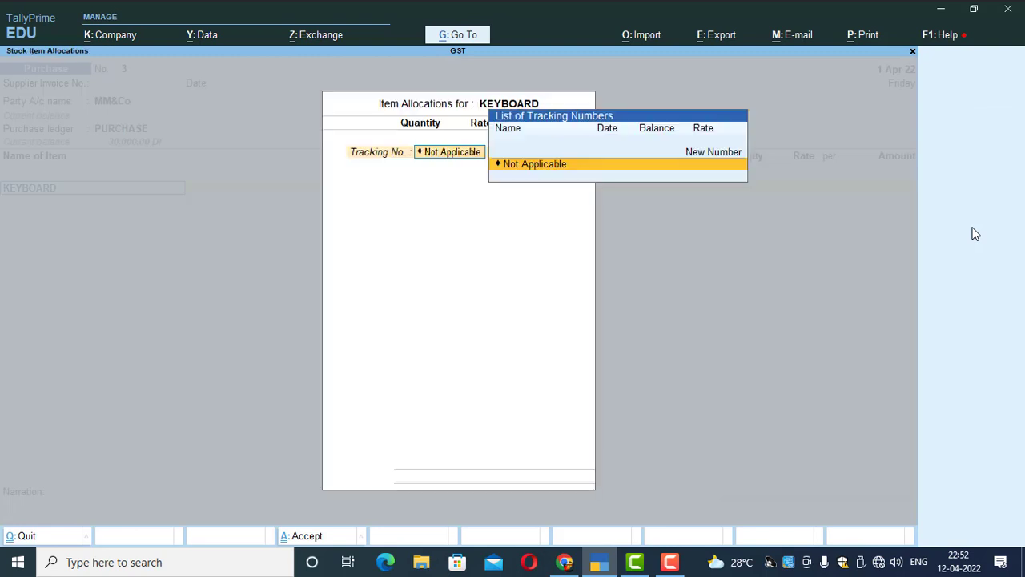
key(Return)
text(25)
key(Return)
key(Return)
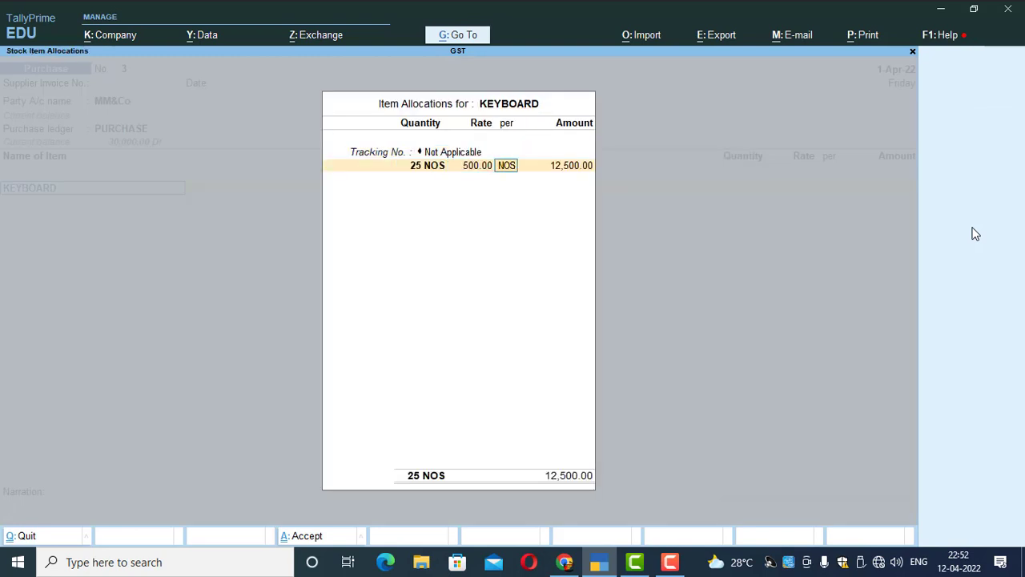
key(Return)
key(Return)
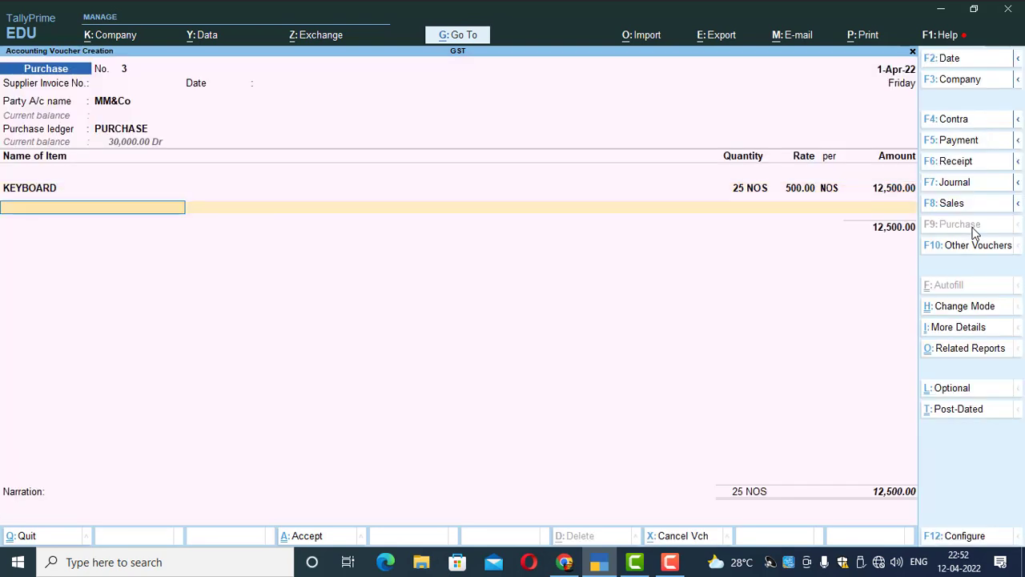
Step: Add the MOUSE item with tracking number Not Applicable and a quantity of 50 NOS
text(Mou)
key(Return)
key(Return)
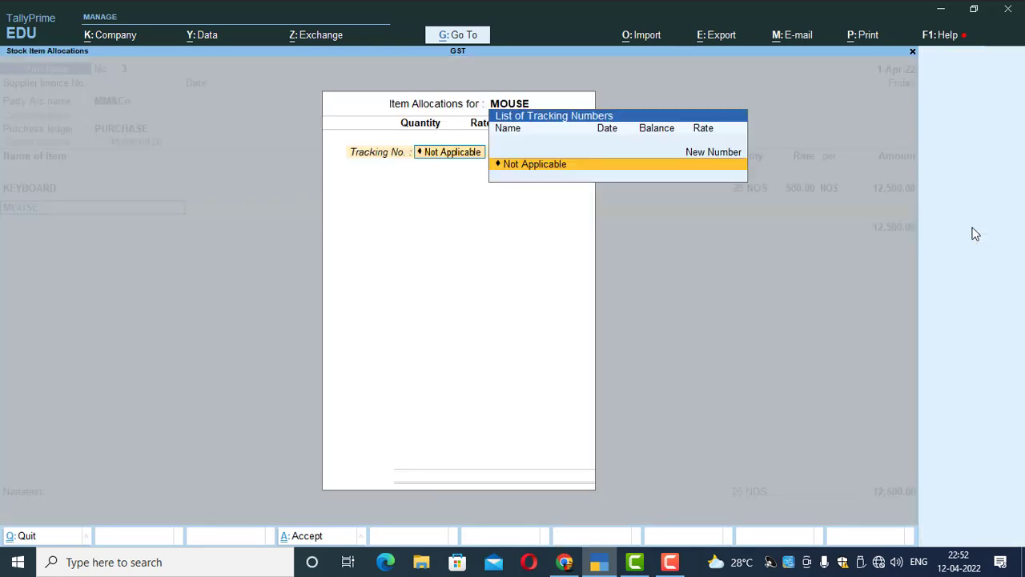
key(Return)
text(50)
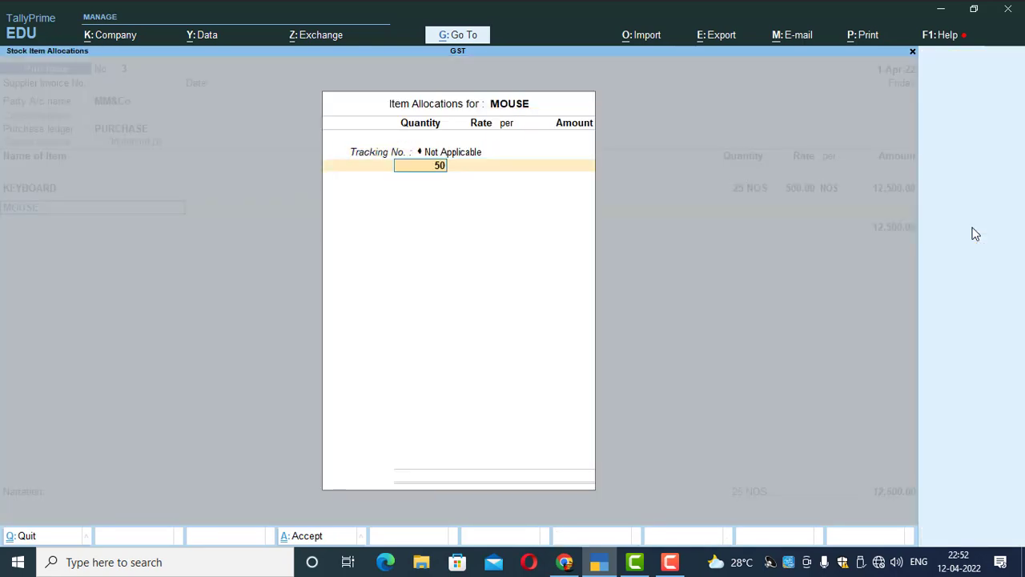
key(Return)
key(Return)
key(Return)
key(Return)
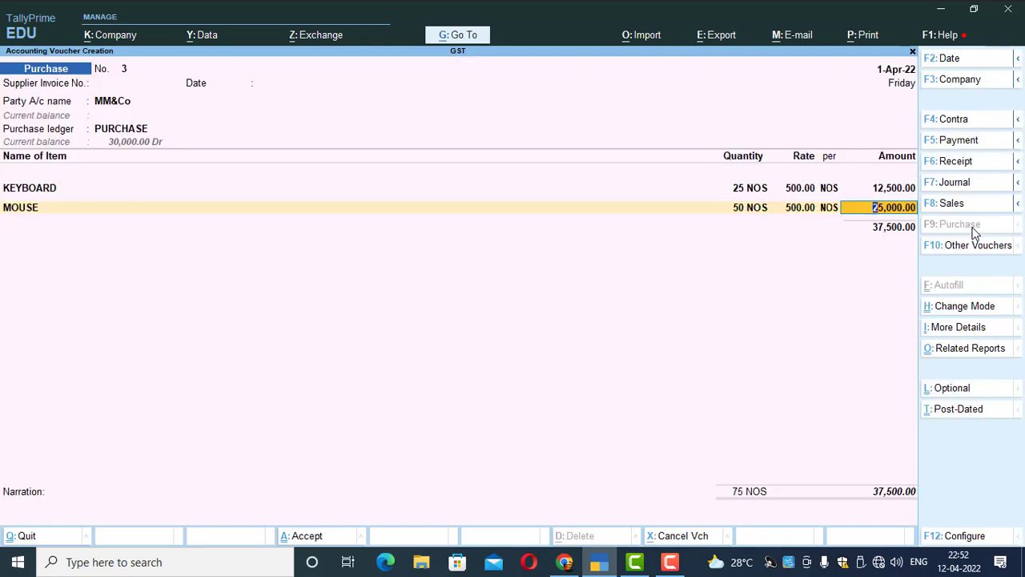
Step: Reopen the MOUSE item allocation and set its rate to 400.00 per NOS
key(BackSpace)
key(Return)
key(Return)
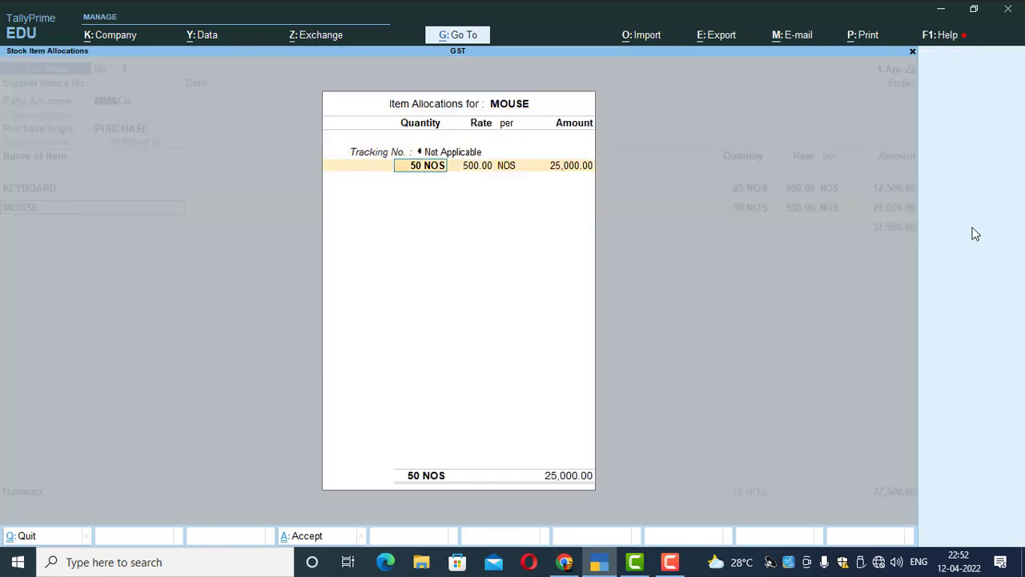
key(Return)
text(400)
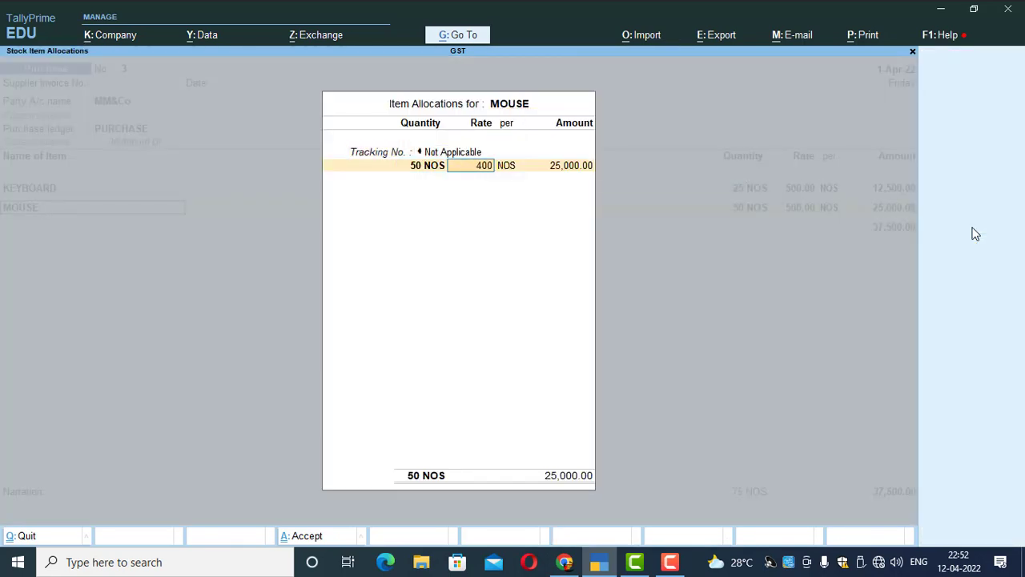
key(Return)
key(Return)
key(Return)
key(Return)
key(Return)
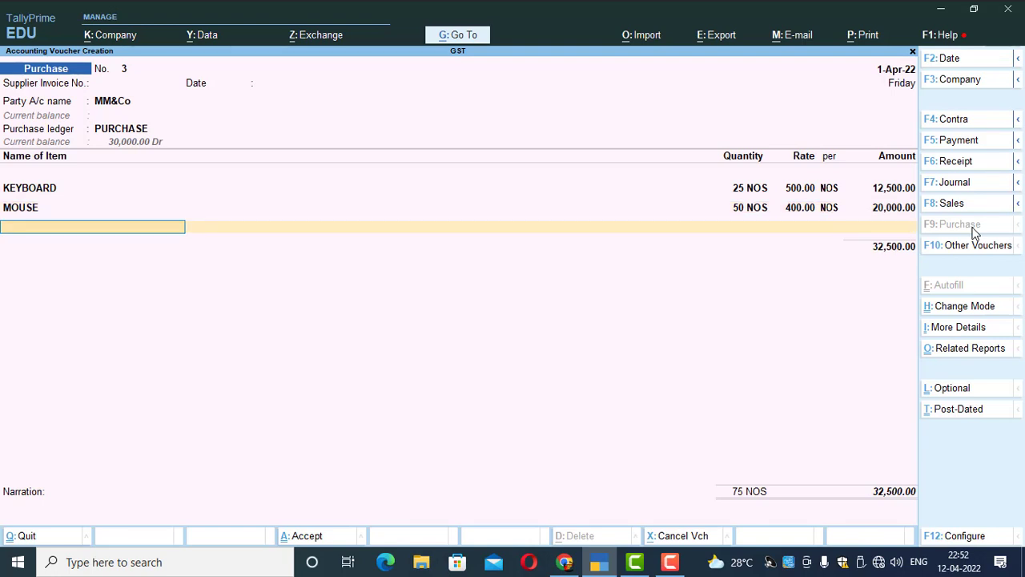
Step: End the item list and add the CGST and SGST tax ledgers to the purchase
key(Return)
text(C)
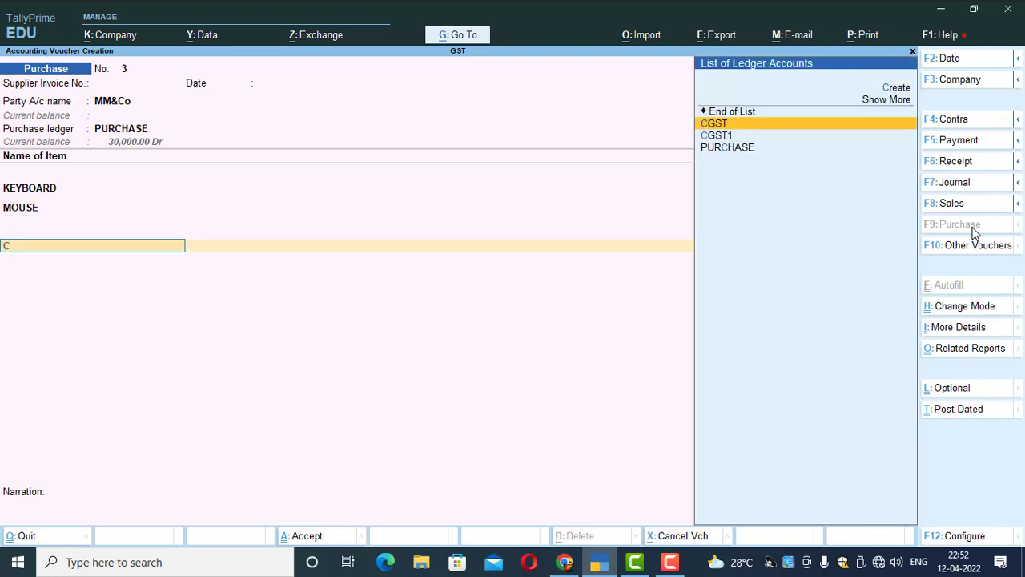
key(Return)
key(Return)
text(S)
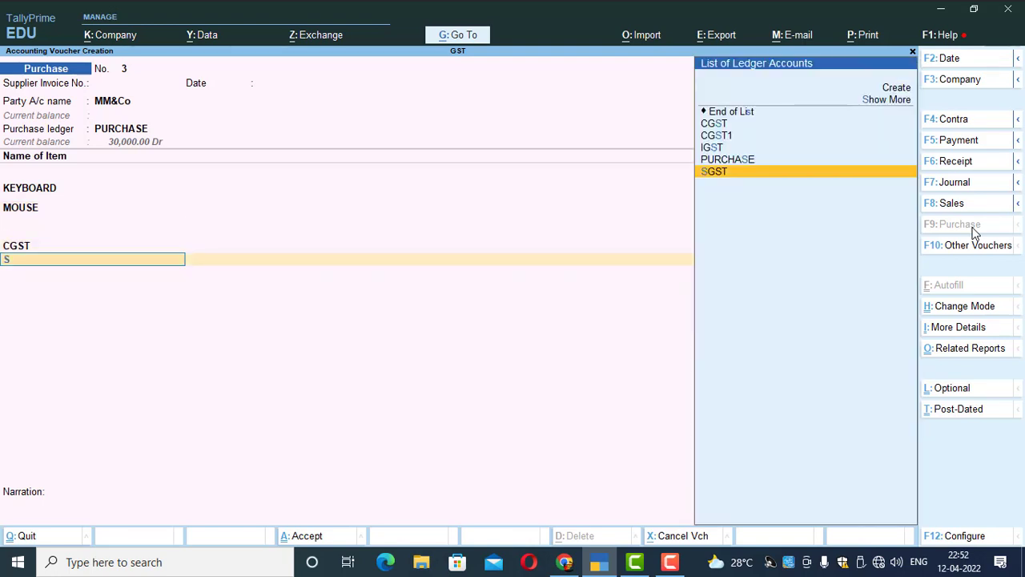
key(Return)
key(Return)
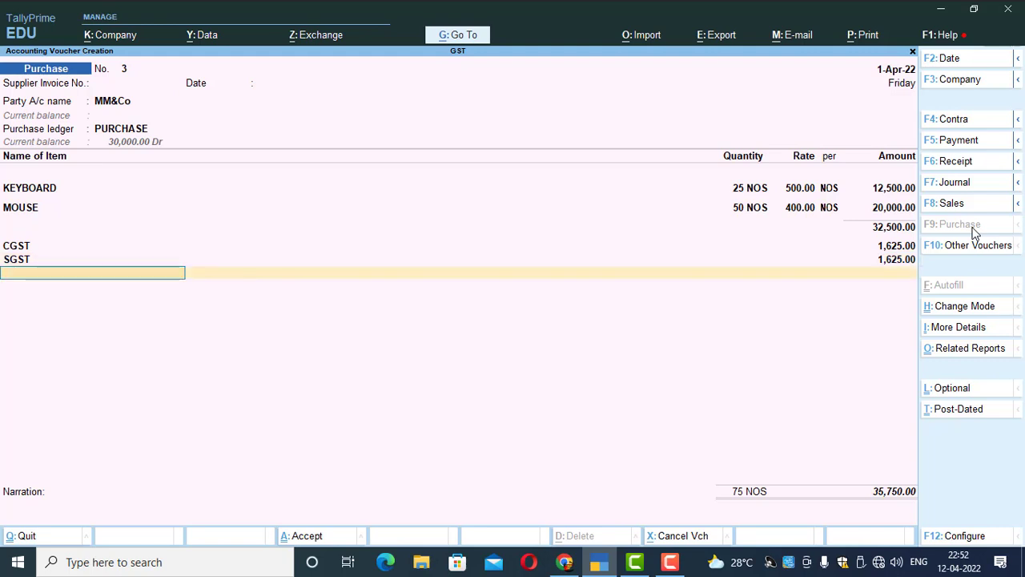
Step: Accept bill reference 3 as a New Ref for MM&Co and save the Purchase voucher with a blank narration
key(Return)
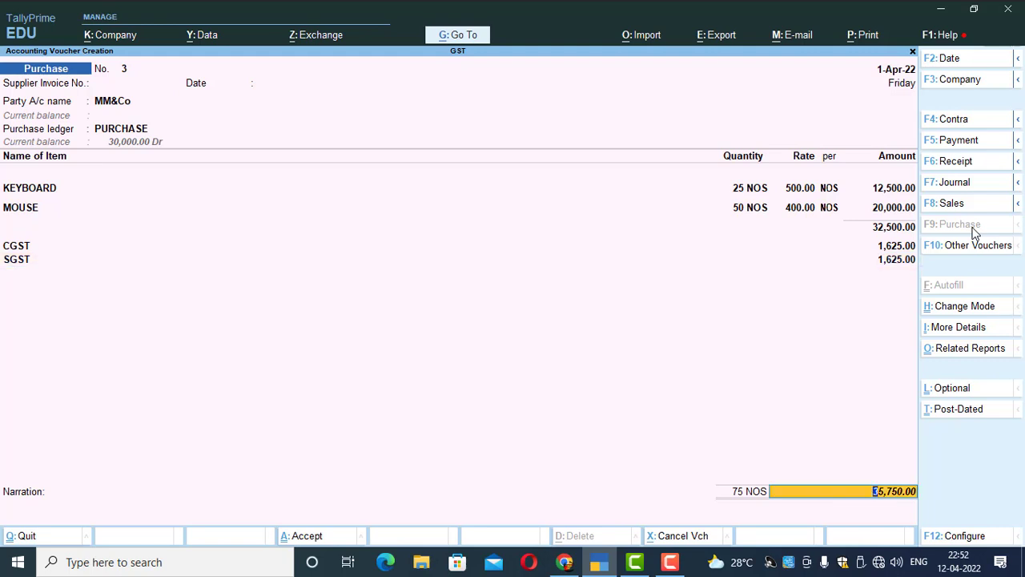
key(Return)
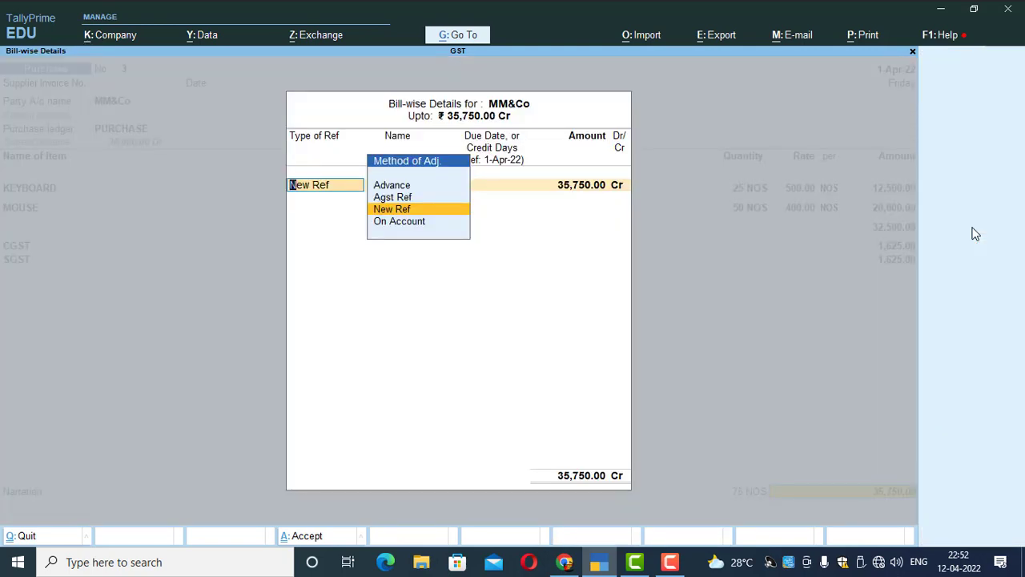
key(Return)
key(Return)
key(Return)
key(Return)
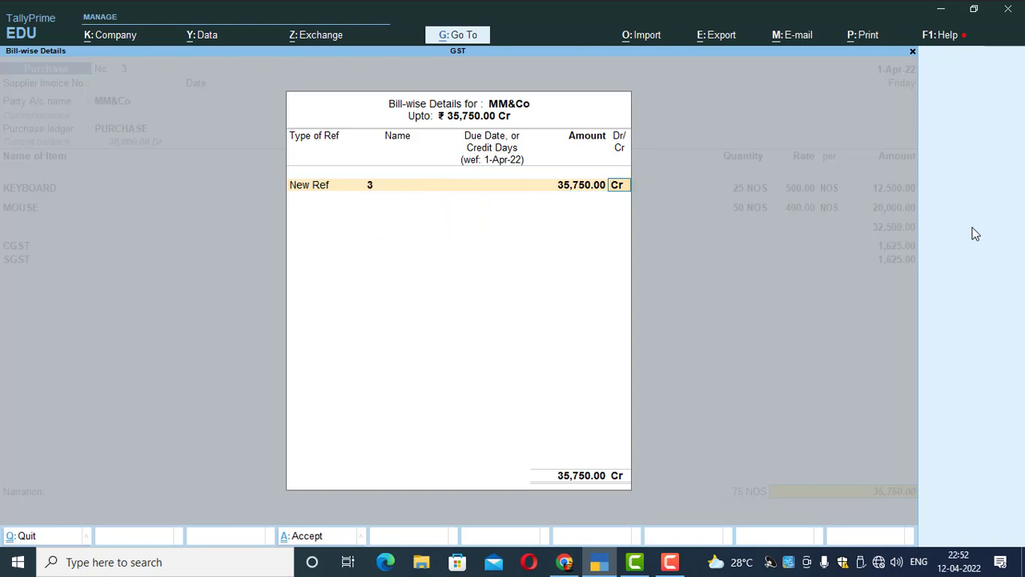
key(Return)
key(Return)
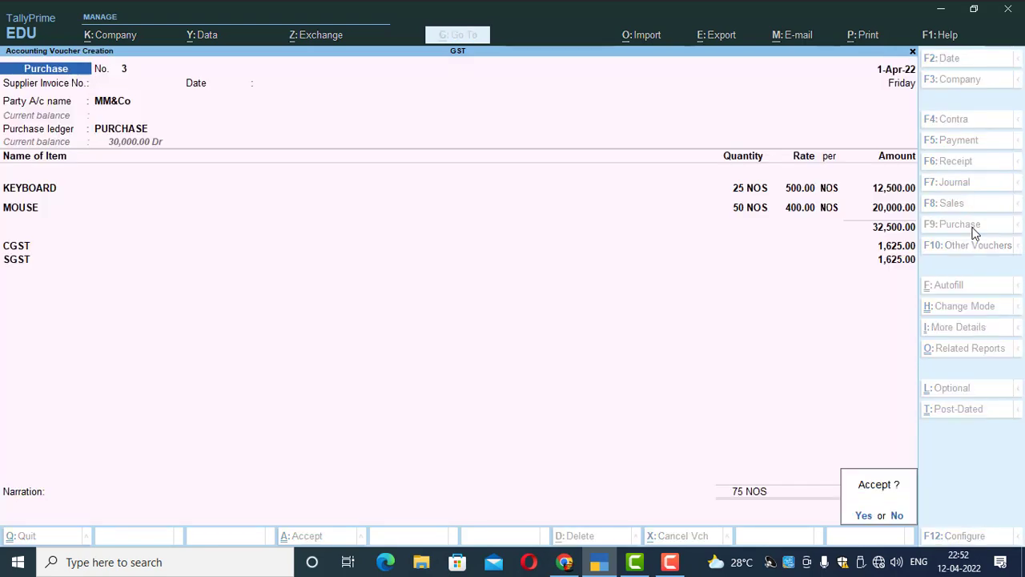
key(Return)
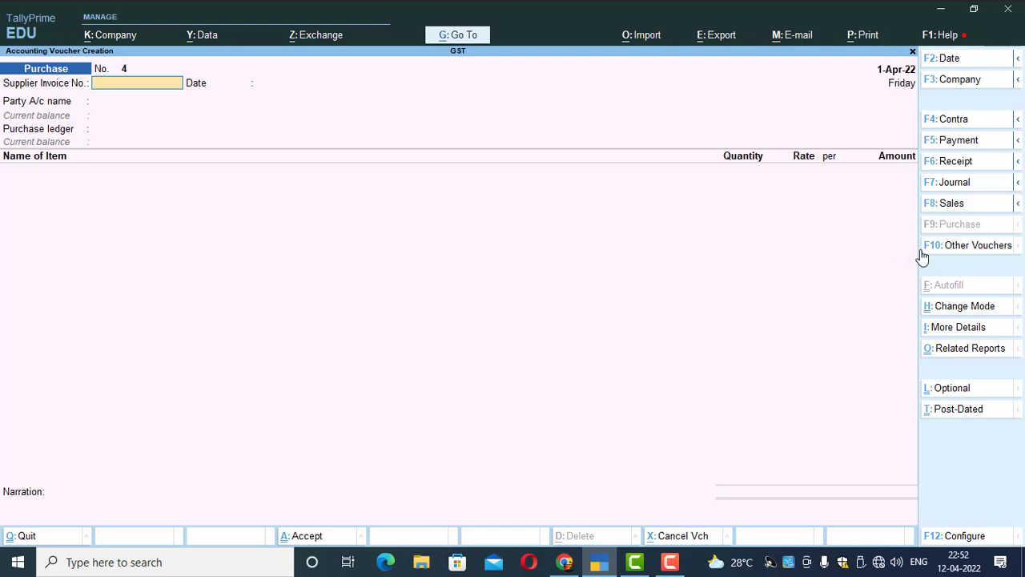
Step: Switch from the new Purchase voucher to a Rejections Out inventory voucher
click(957, 247)
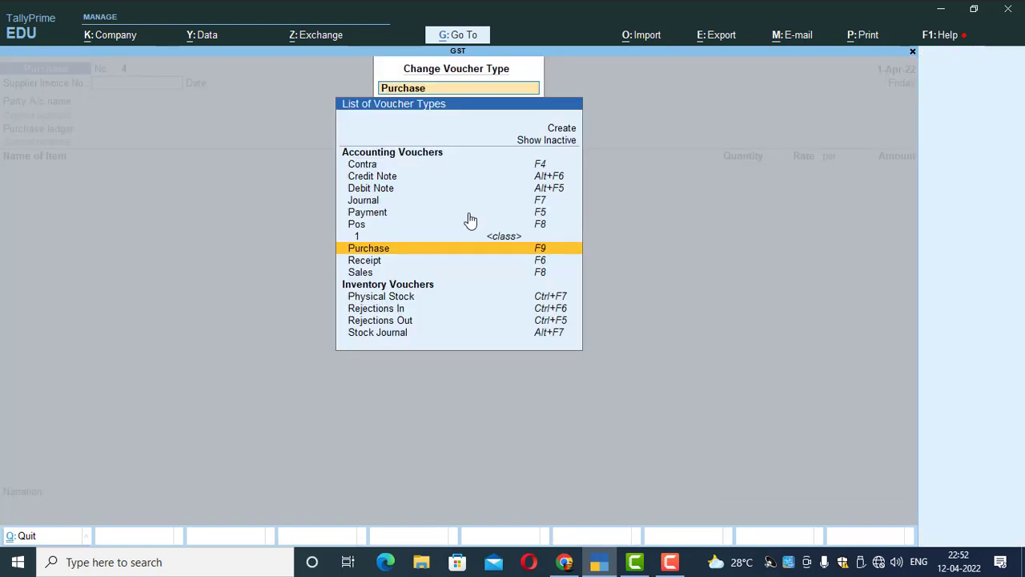
key(Down)
key(Down)
key(Down)
key(Down)
key(Down)
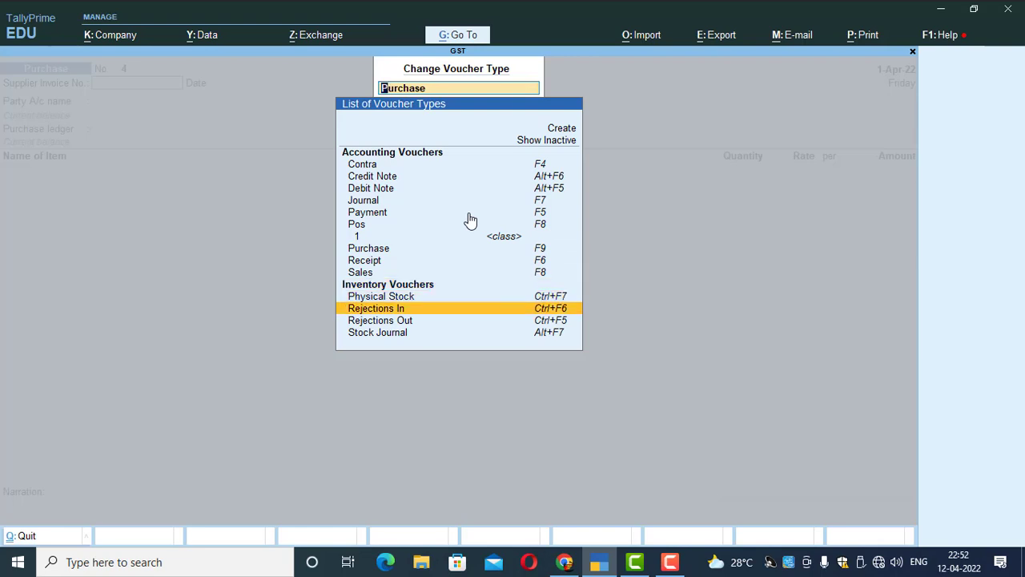
key(Down)
key(Return)
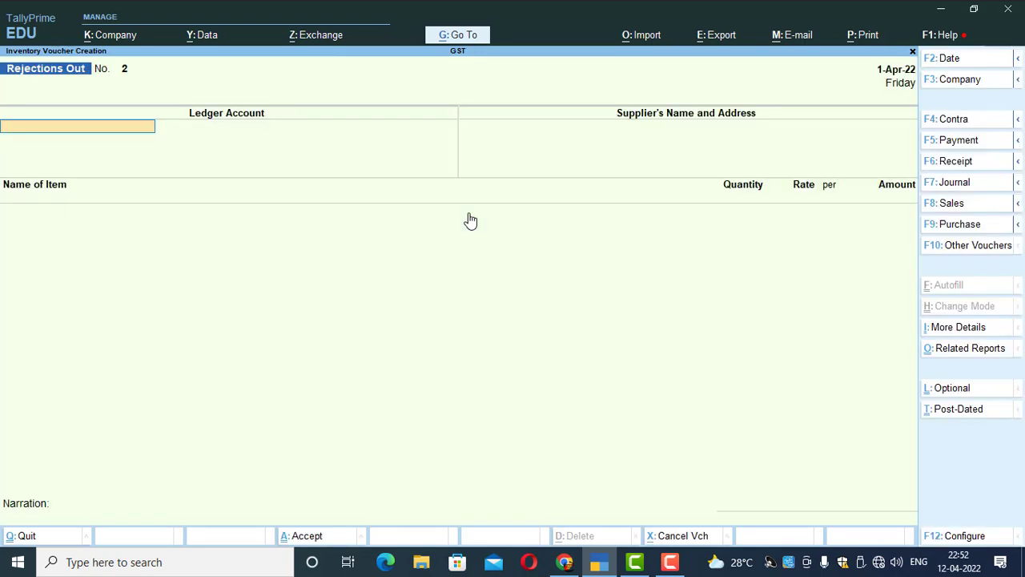
Step: Choose MM&Co as the ledger account of the Rejections Out voucher
text(S)
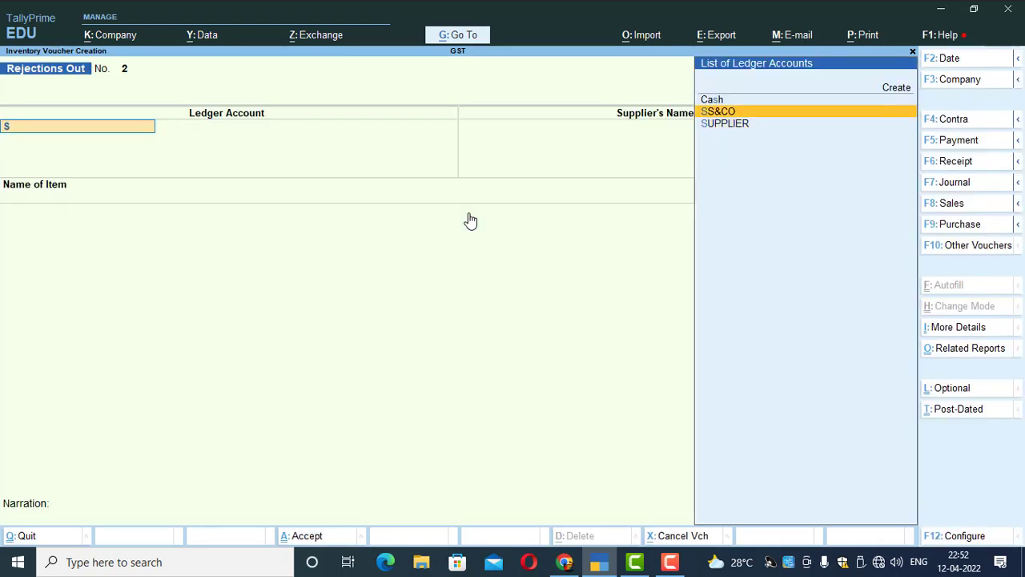
key(BackSpace)
key(Down)
key(Return)
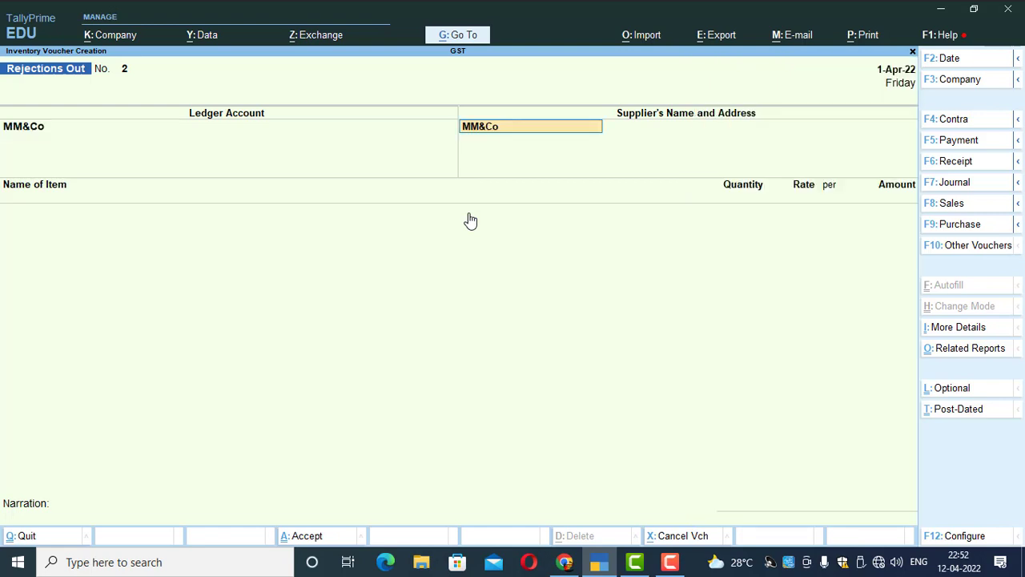
Step: Accept the supplier's name for MM&Co and add MOUSE to the Rejections Out voucher under tracking number 2
key(Return)
key(Return)
text(mouse)
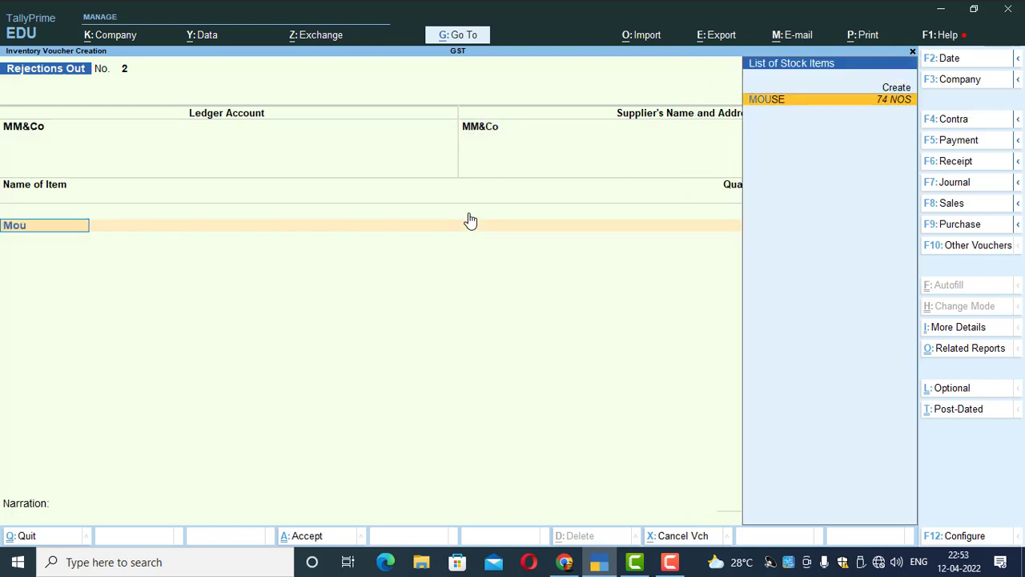
key(Return)
key(Return)
Step: Enter 20 NOS at 400.00 for MOUSE, end the tracking list and save the Rejections Out voucher
text(20)
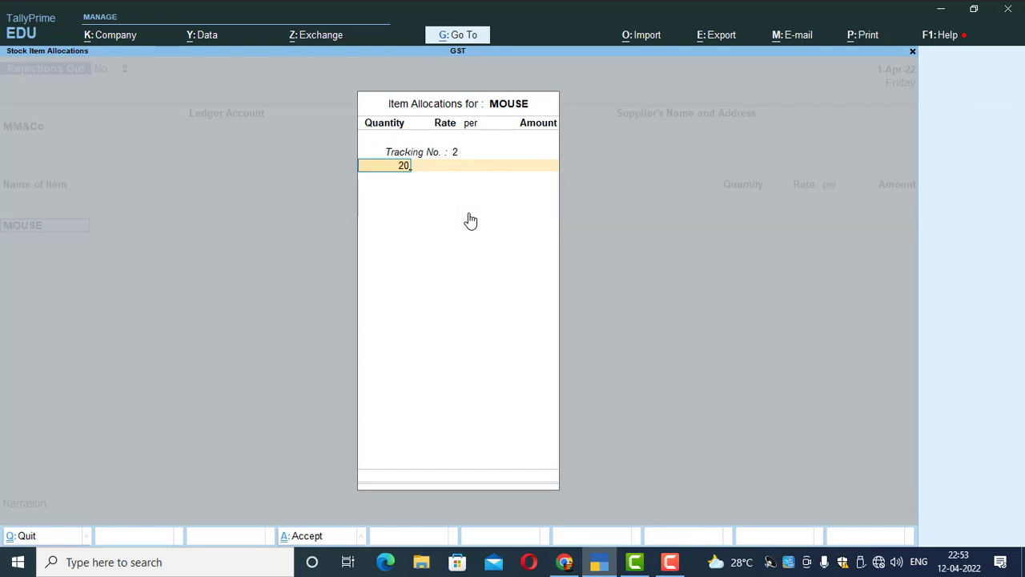
key(Return)
key(Return)
key(Return)
key(Return)
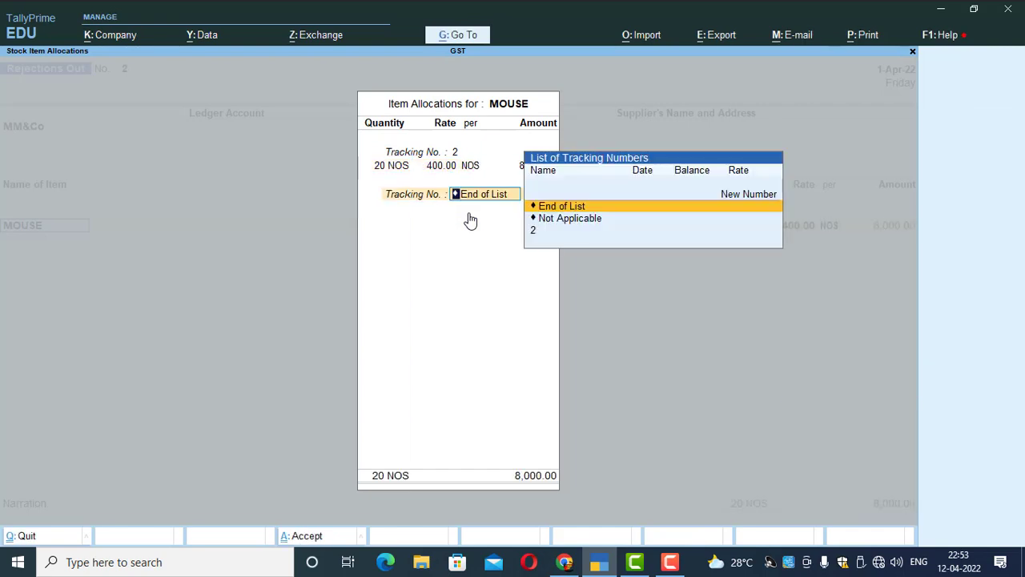
key(Return)
key(ctrl+a)
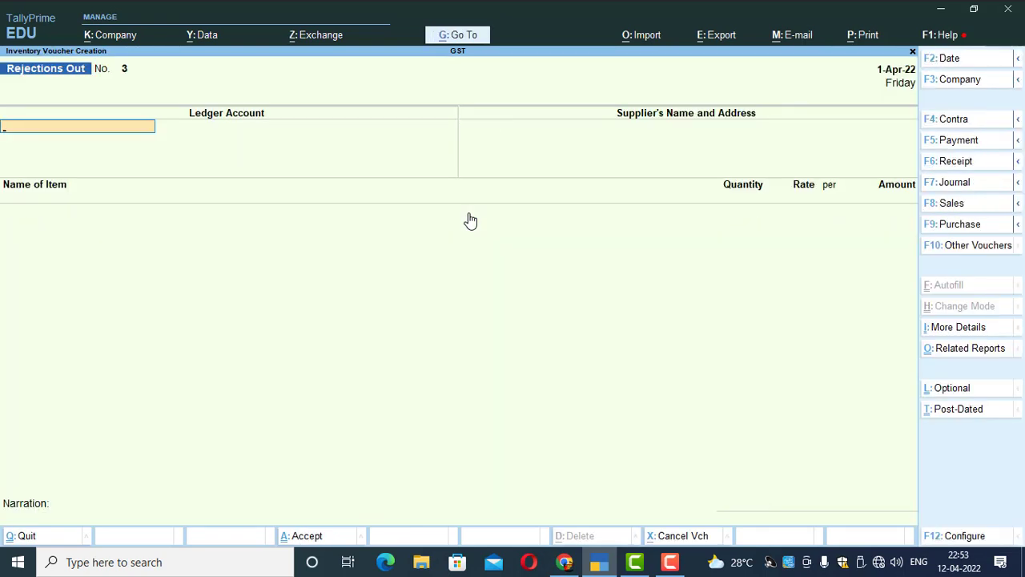
Step: Leave voucher creation and open the Stock Summary report
key(Escape)
key(Down)
key(Down)
key(Down)
key(Down)
key(Down)
key(Down)
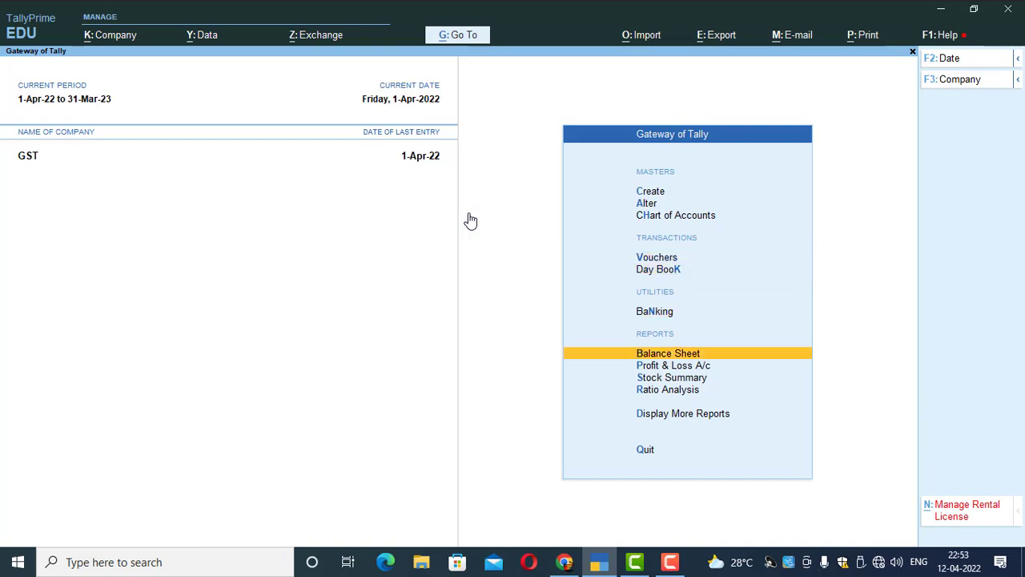
key(Up)
key(Return)
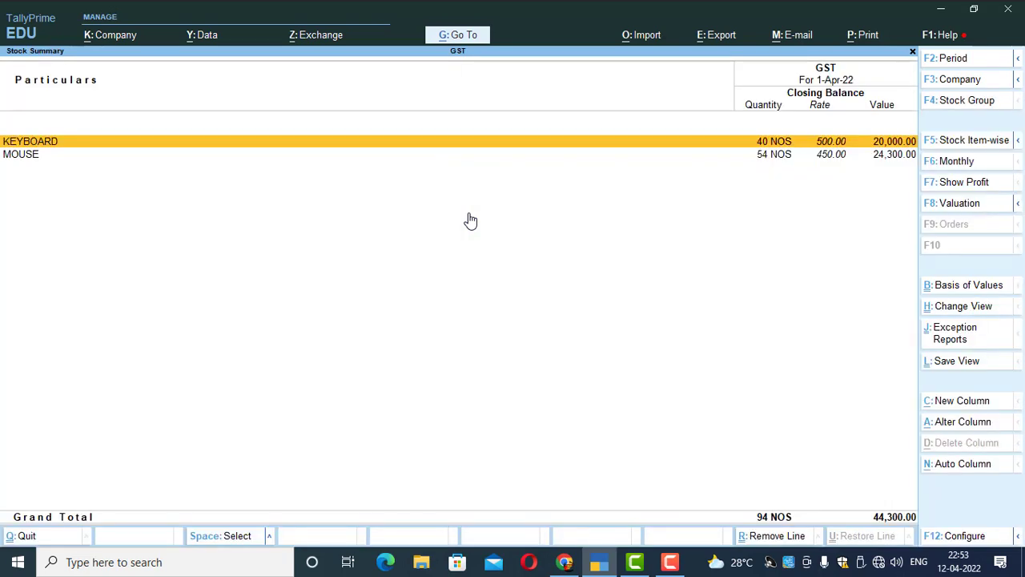
Step: Drill into MOUSE's April stock vouchers, go through the entries and return to its monthly summary
key(Down)
key(Return)
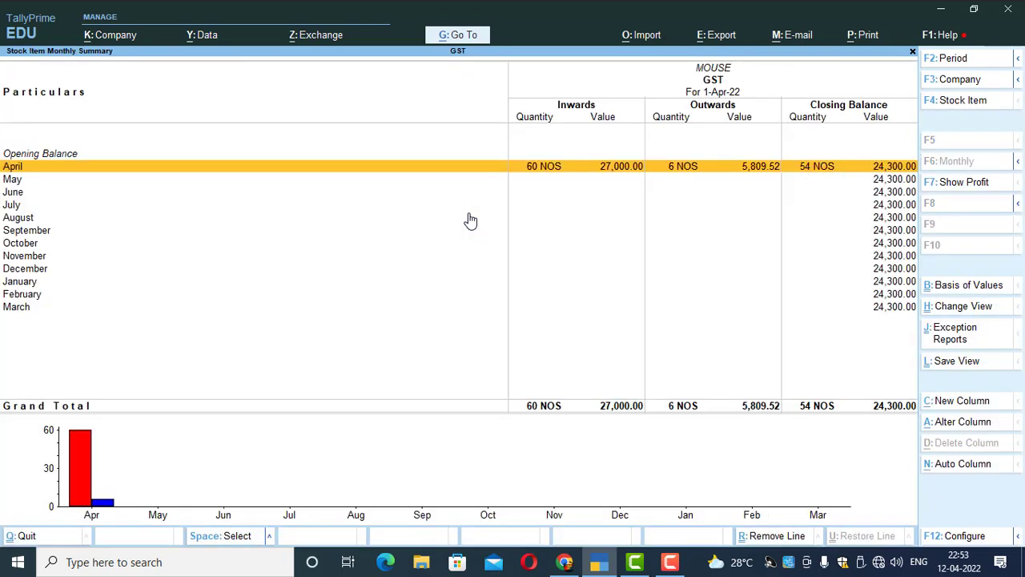
key(Return)
key(Down)
key(Down)
key(Down)
key(Down)
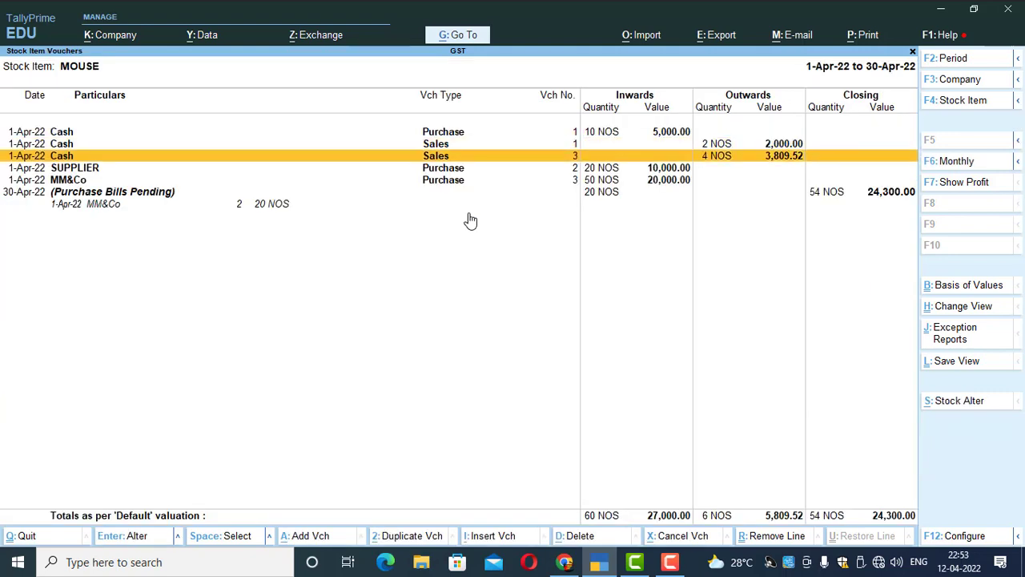
key(Escape)
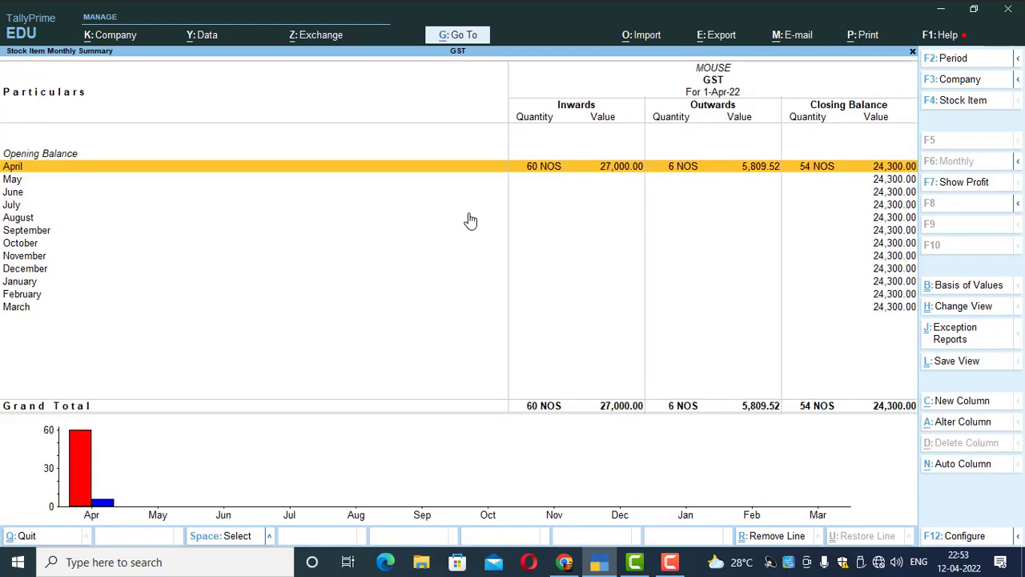
Step: Reopen MOUSE's April vouchers, inspect the Purchase Bills Pending entry and return to the Gateway of Tally
key(Escape)
key(Return)
key(Return)
key(Down)
key(Down)
key(Down)
key(Down)
key(Down)
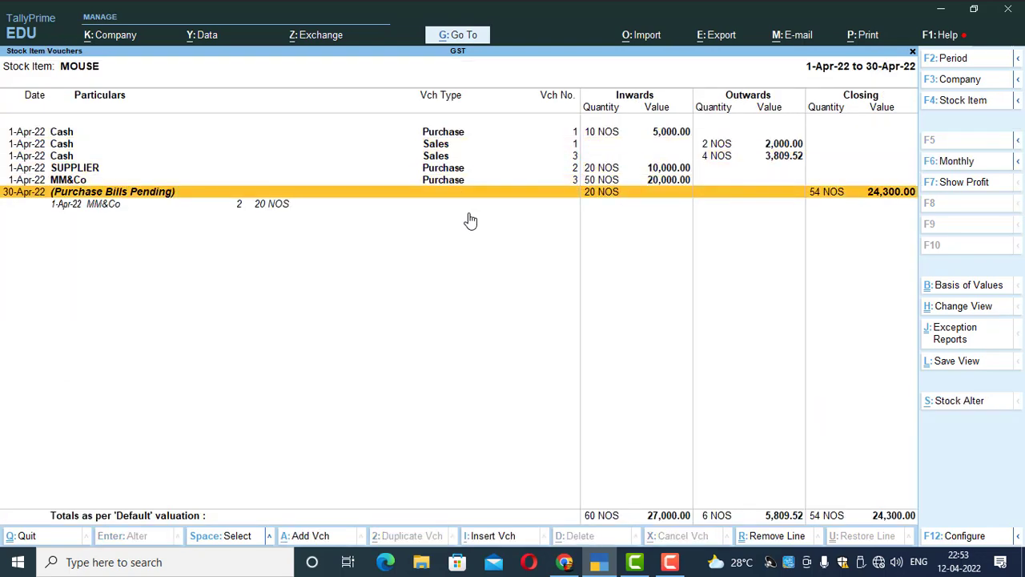
key(Return)
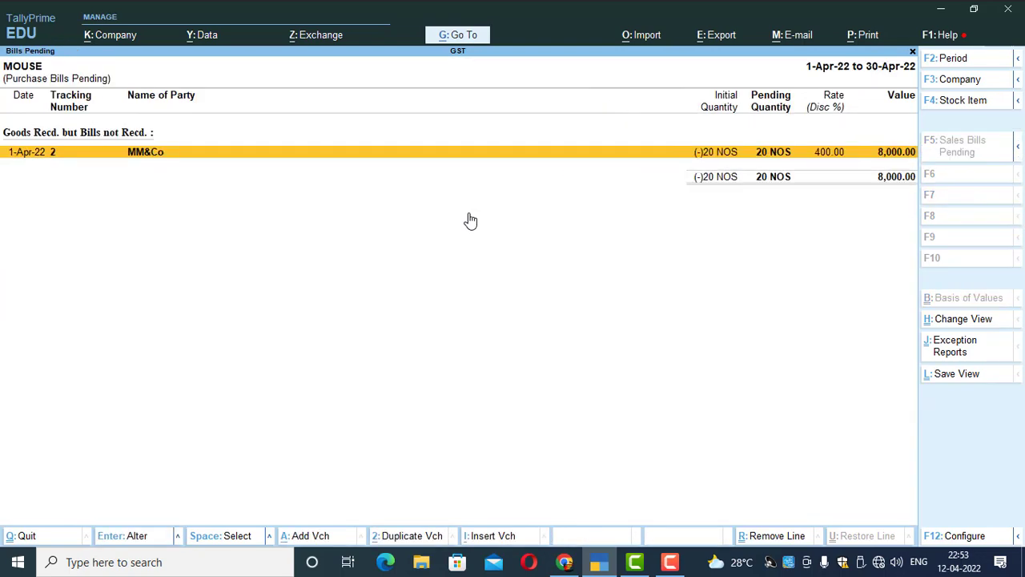
key(Escape)
key(Escape)
key(Escape)
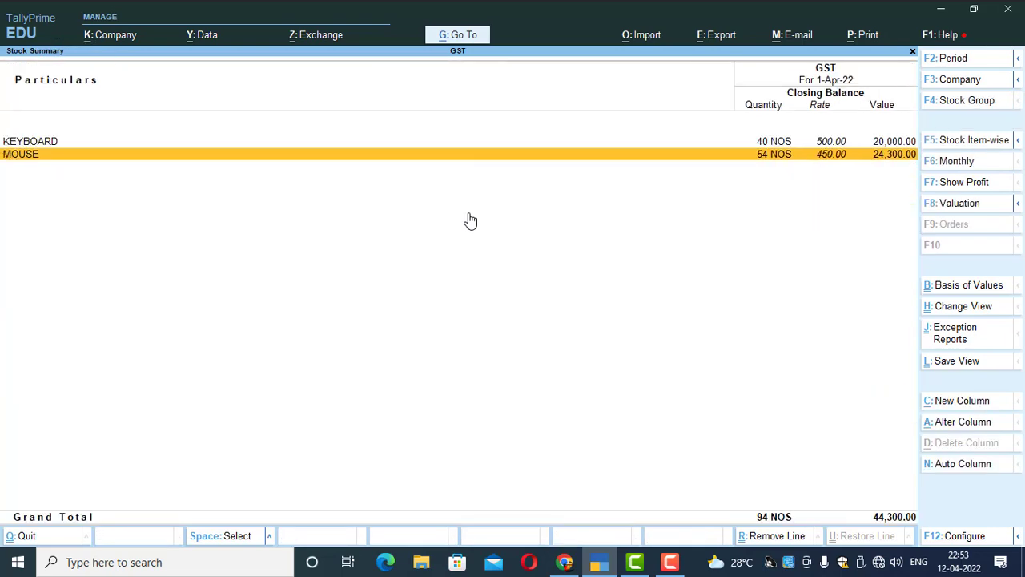
key(Escape)
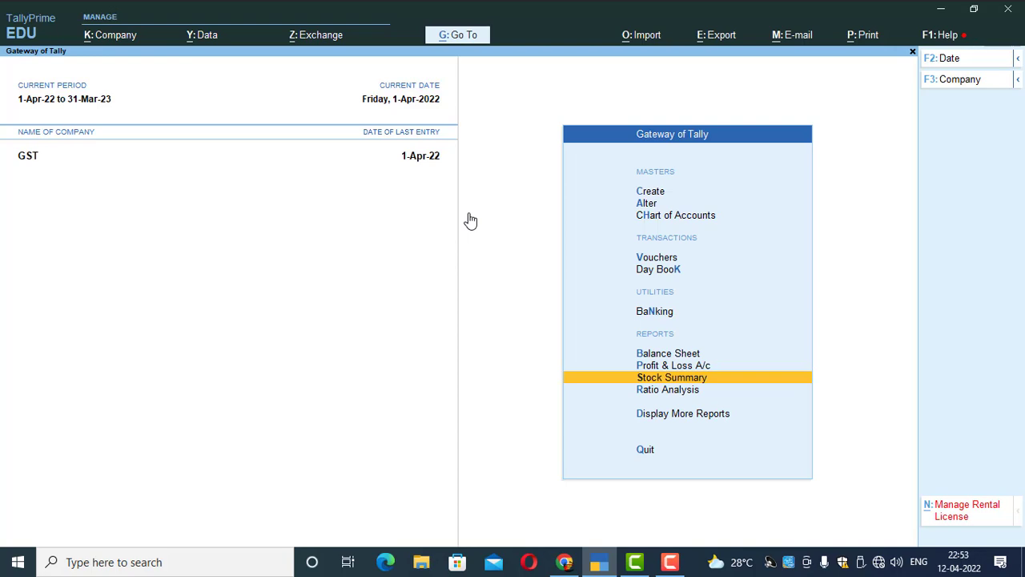
Step: Open the Rejections Out Register from the Inventory Books and list the April vouchers
key(Down)
key(Down)
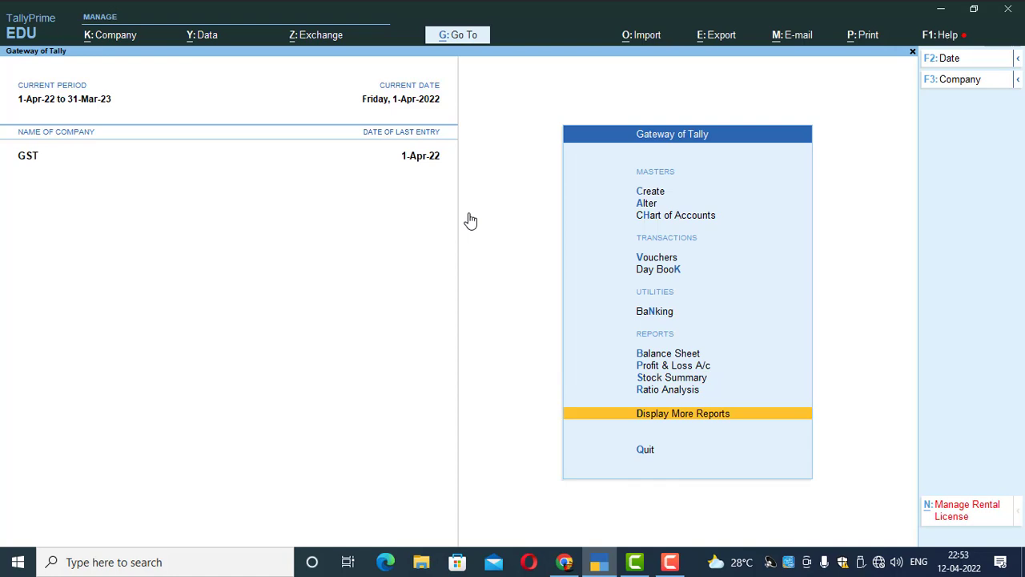
key(Return)
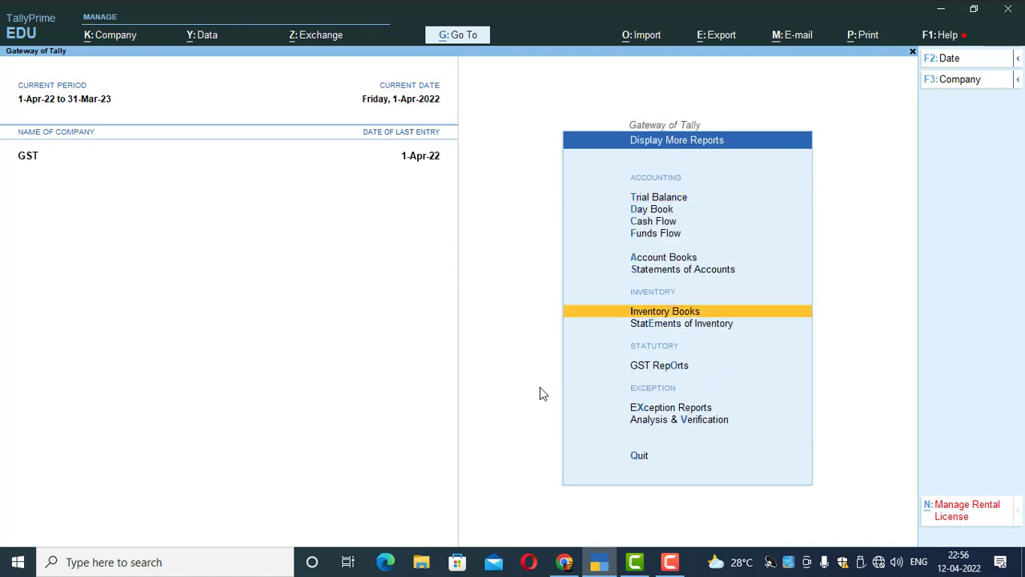
key(Return)
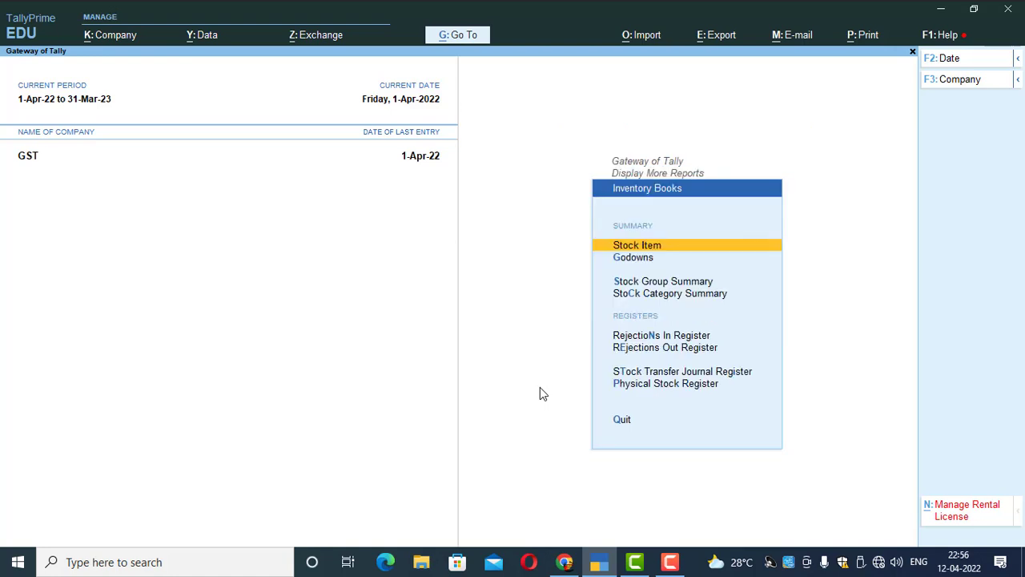
key(Down)
key(Down)
key(Down)
key(Down)
key(Down)
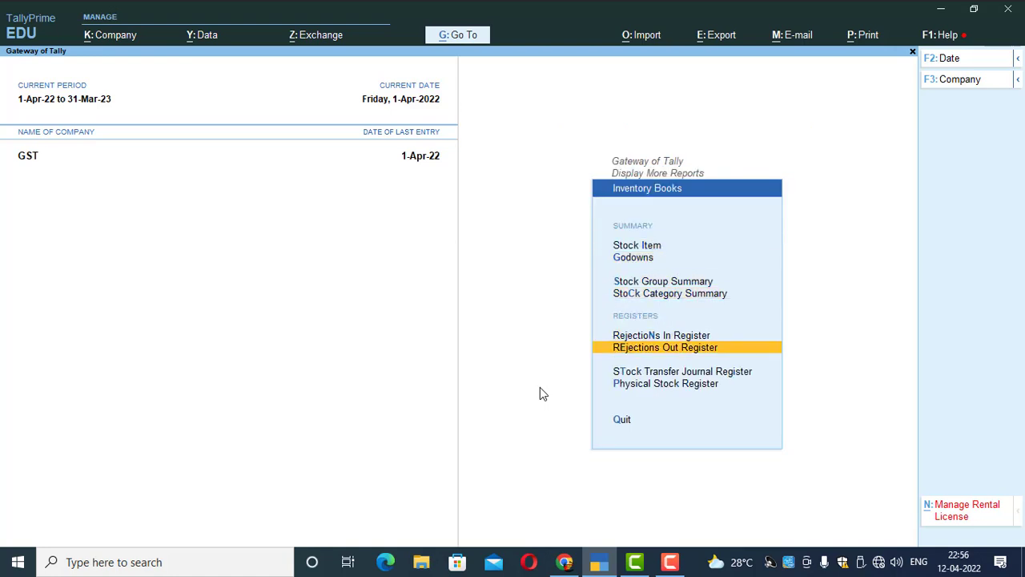
key(Return)
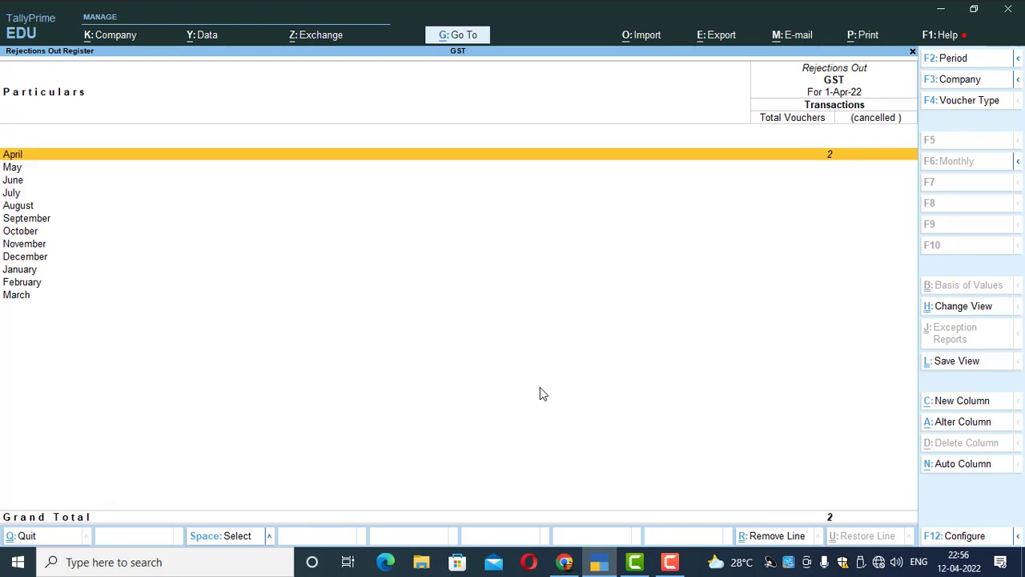
key(Return)
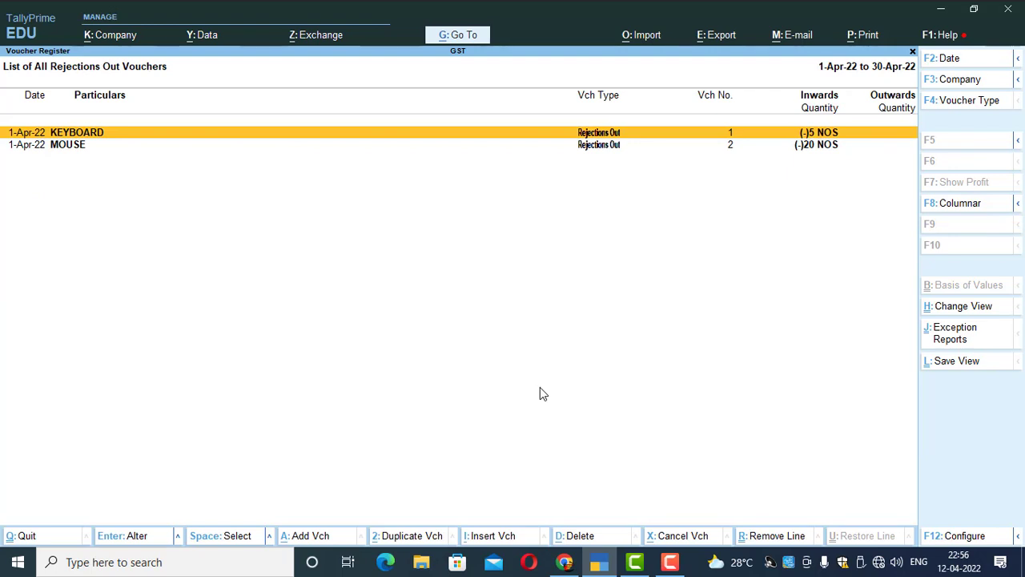
Step: Review the KEYBOARD and MOUSE Rejections Out entries and return to the Gateway of Tally without quitting
key(Down)
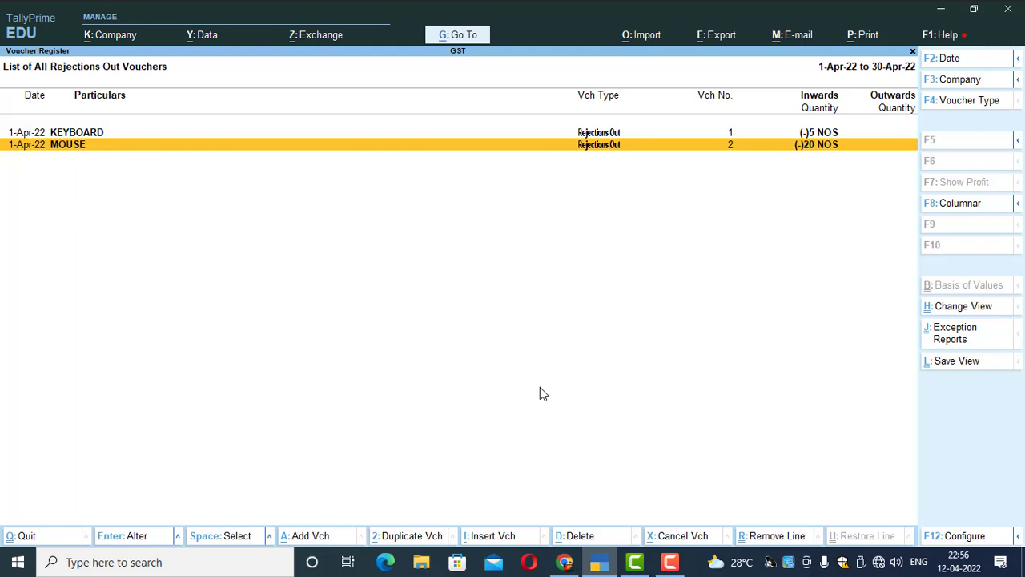
key(Up)
key(Down)
key(Escape)
key(Escape)
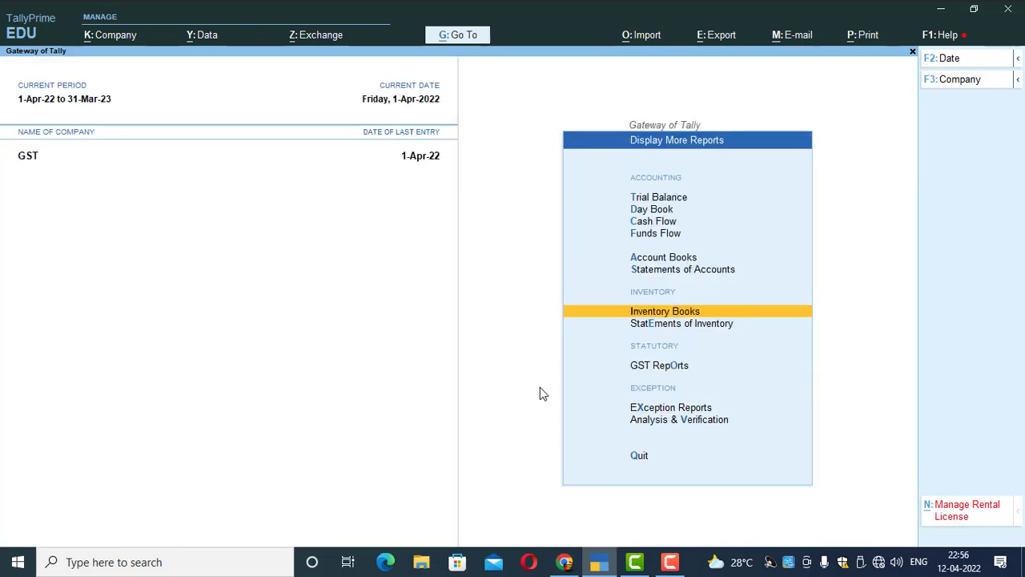
key(Escape)
key(Escape)
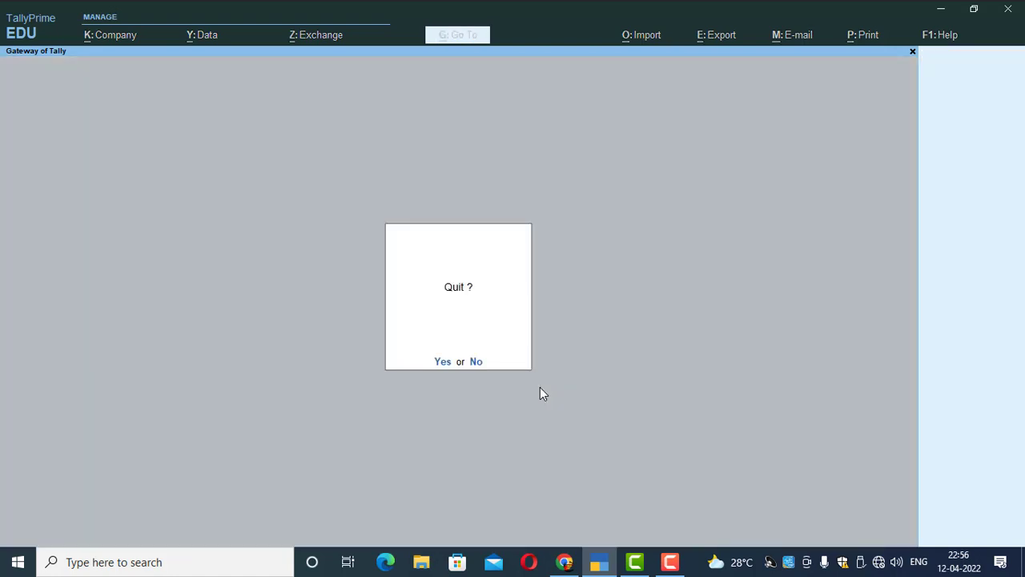
key(Escape)
Step: Open voucher creation and show the inactive voucher types in the voucher type list
key(Down)
key(Down)
key(Down)
key(Return)
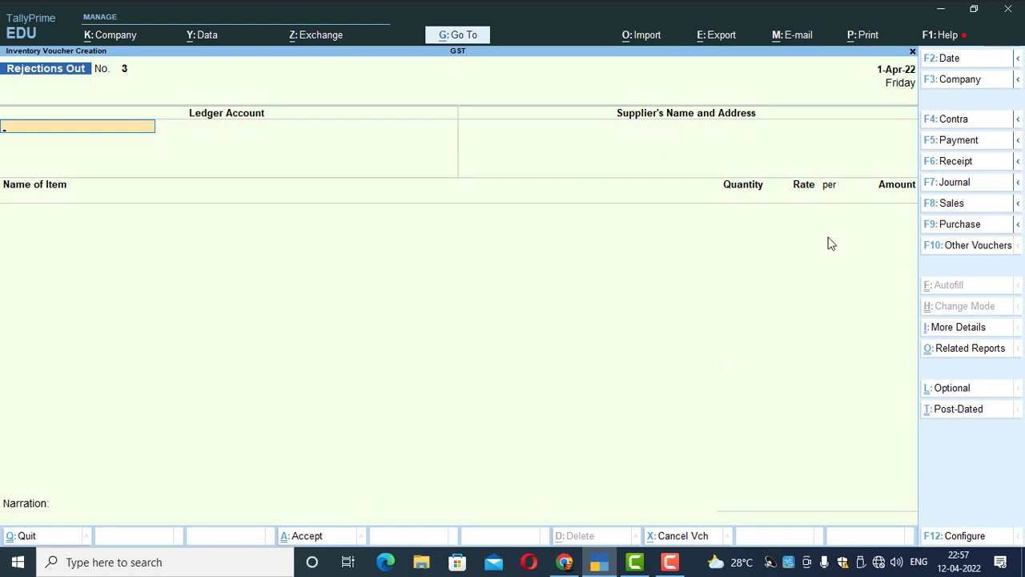
click(995, 245)
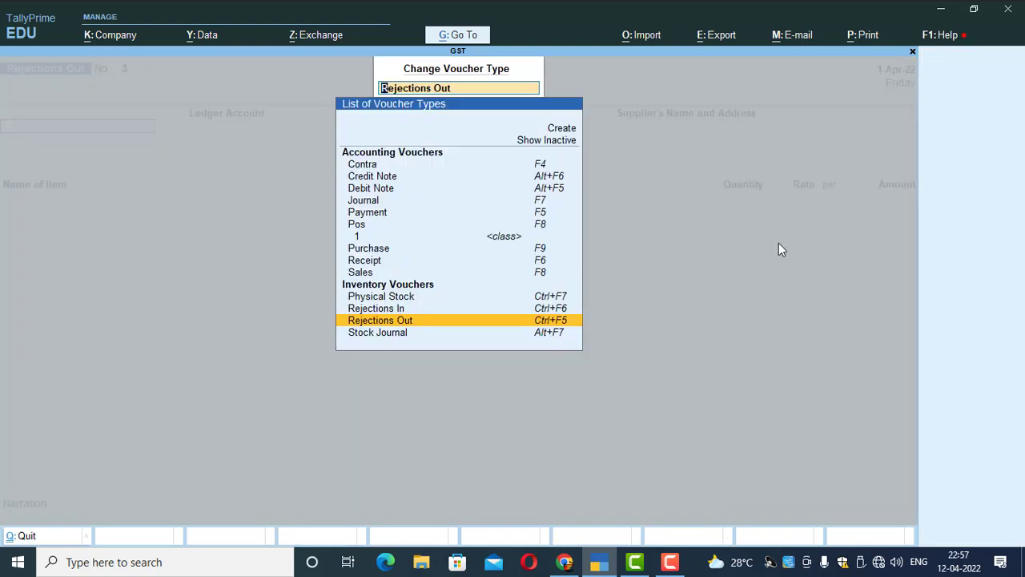
click(546, 140)
Step: Activate the inactive Receipt Note voucher type and switch to a new Receipt Note
key(Down)
key(Down)
key(Down)
key(Down)
key(Down)
key(Down)
key(Down)
key(Down)
key(Down)
key(Down)
key(Down)
key(Down)
key(Down)
key(Down)
key(Down)
key(Down)
key(Down)
key(Down)
key(Down)
key(Down)
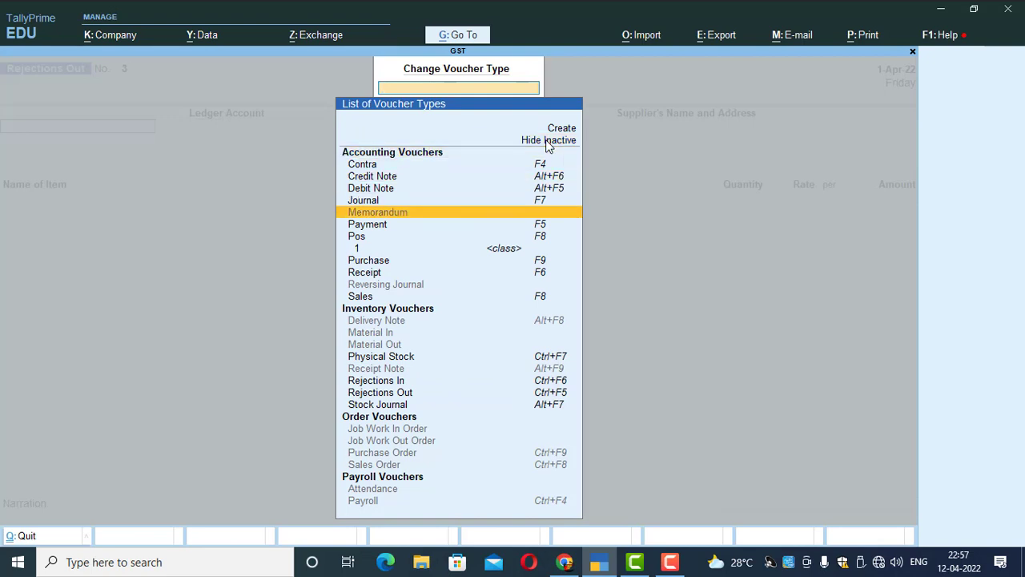
key(Up)
key(Up)
key(Up)
key(Up)
key(Up)
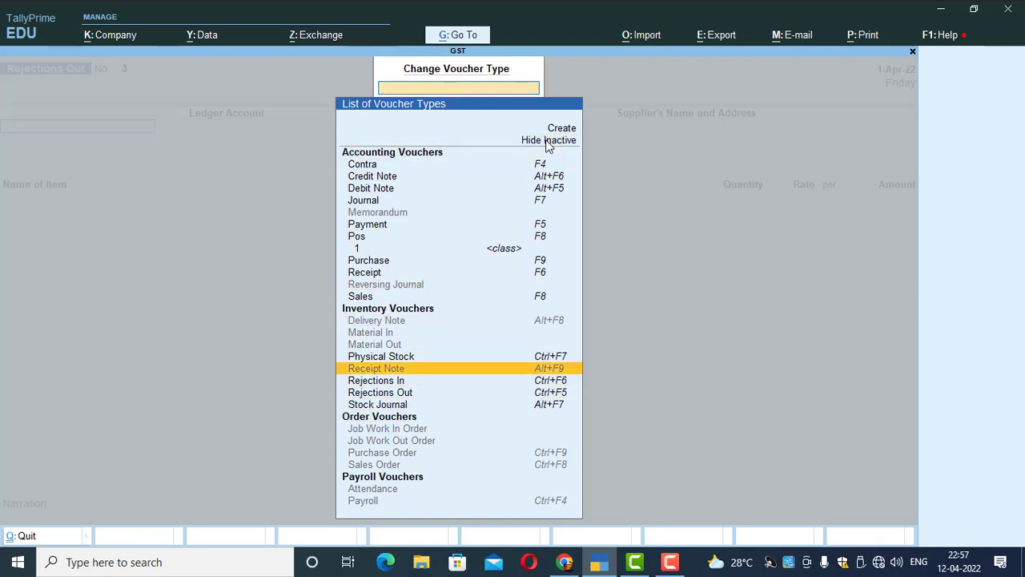
key(Return)
key(Return)
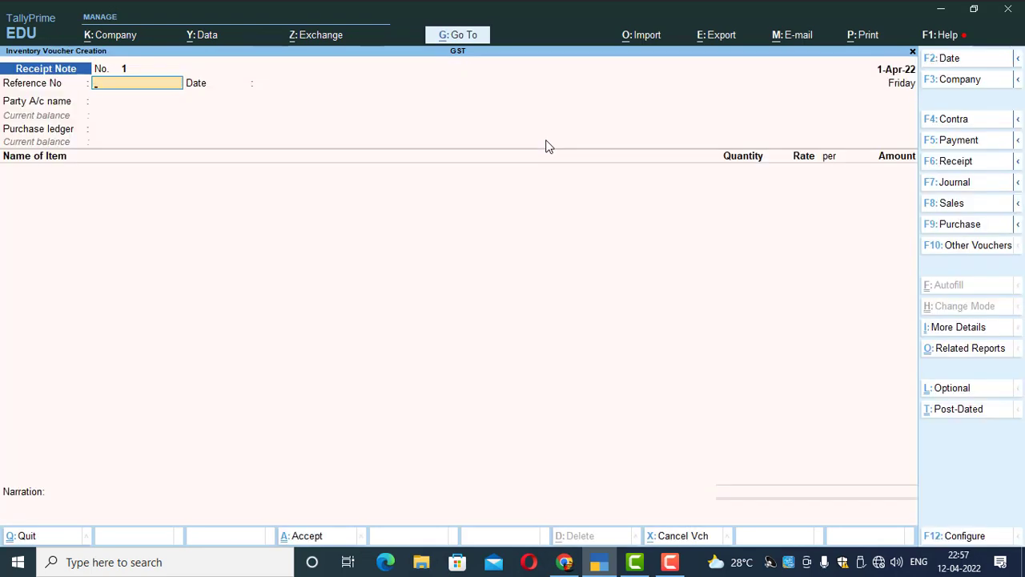
Step: Leave the Receipt Note's reference number blank and choose SUPPLIER as the party account
key(Return)
key(Return)
key(Down)
key(Down)
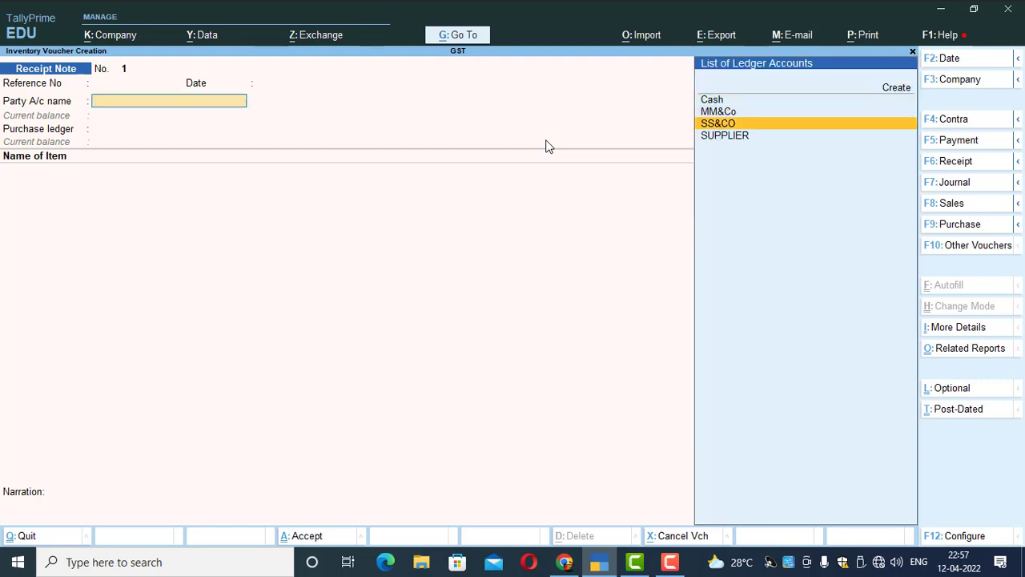
key(Down)
key(Return)
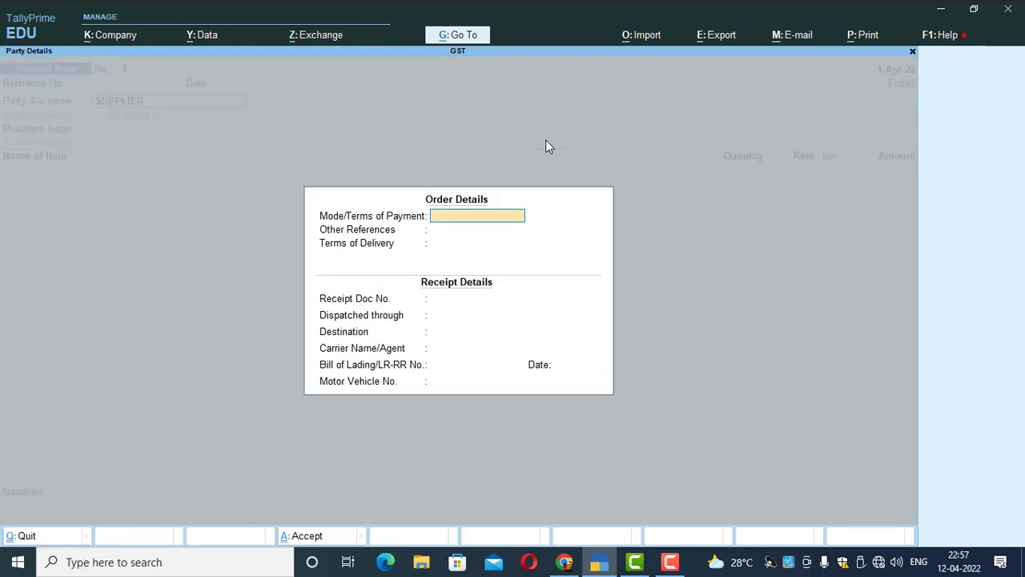
Step: Accept the order, receipt and party details as they are and choose PURCHASE as the purchase ledger
key(ctrl+a)
key(Return)
key(ctrl+a)
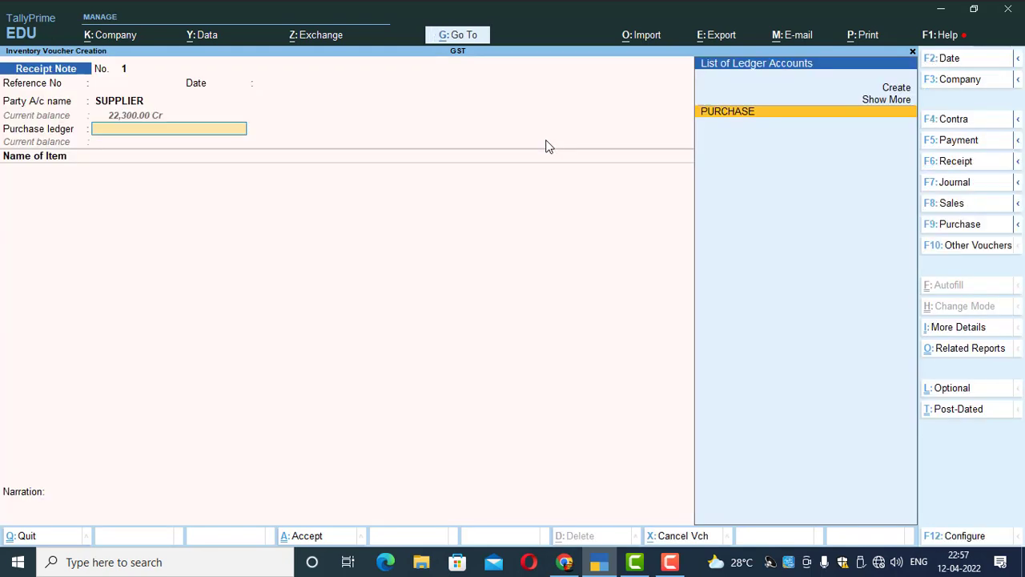
key(Return)
key(ctrl+a)
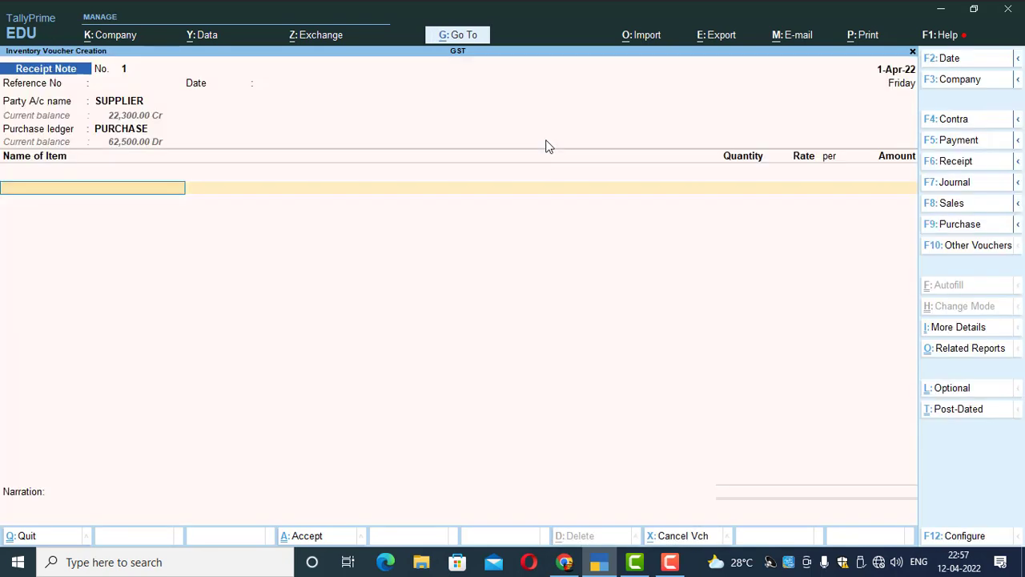
Step: Add KEYBOARD to the Receipt Note with no description and allocate it to tracking number 1
text(ke)
key(Return)
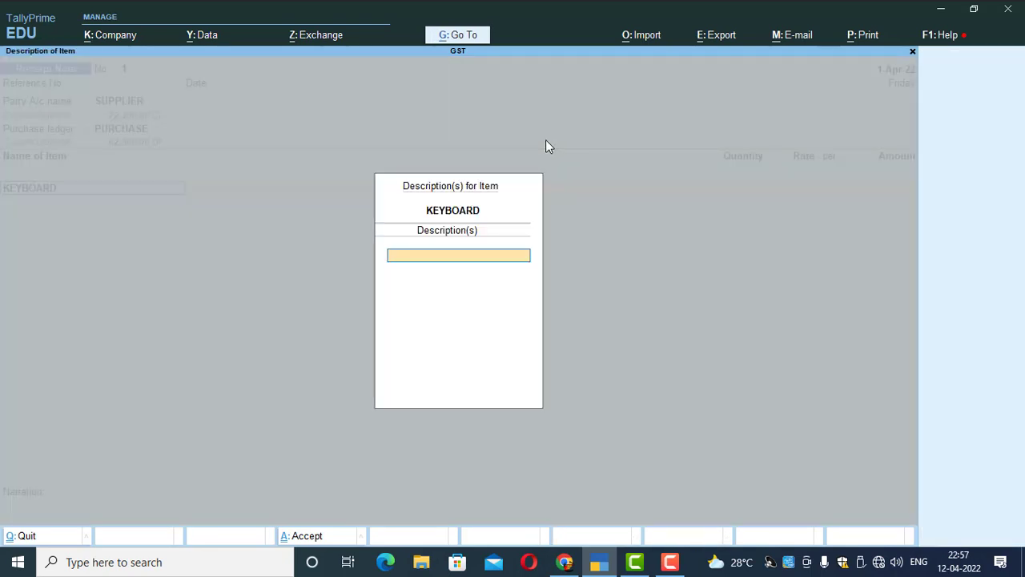
key(Return)
key(Up)
key(Down)
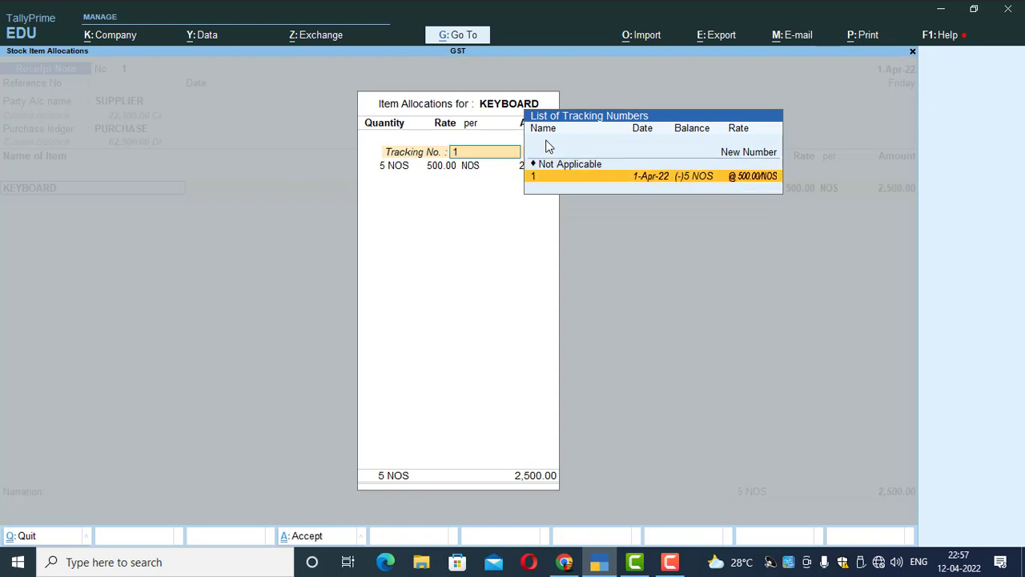
key(Return)
Step: Accept 5 NOS at 500.00 for KEYBOARD and end its tracking number allocations
key(Return)
key(Return)
key(Return)
key(Return)
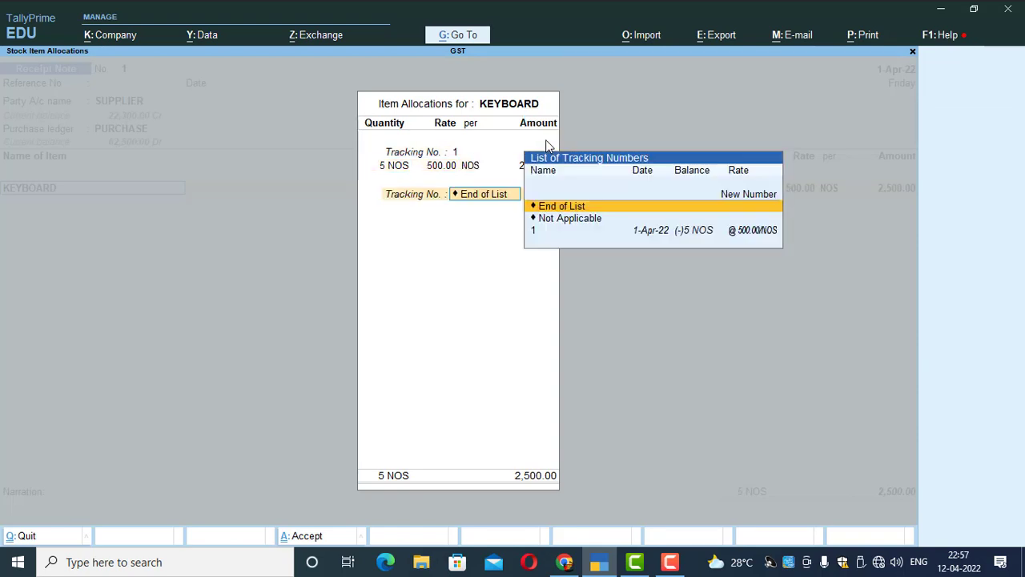
key(Return)
key(Return)
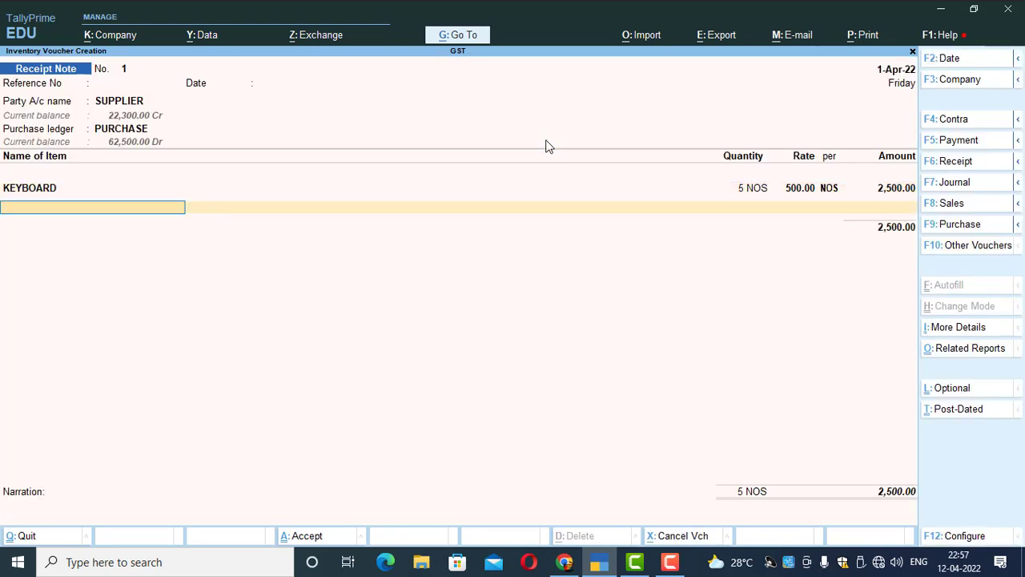
Step: End the item list with KEYBOARD only, leave the narration blank and save the Receipt Note
key(Return)
key(Return)
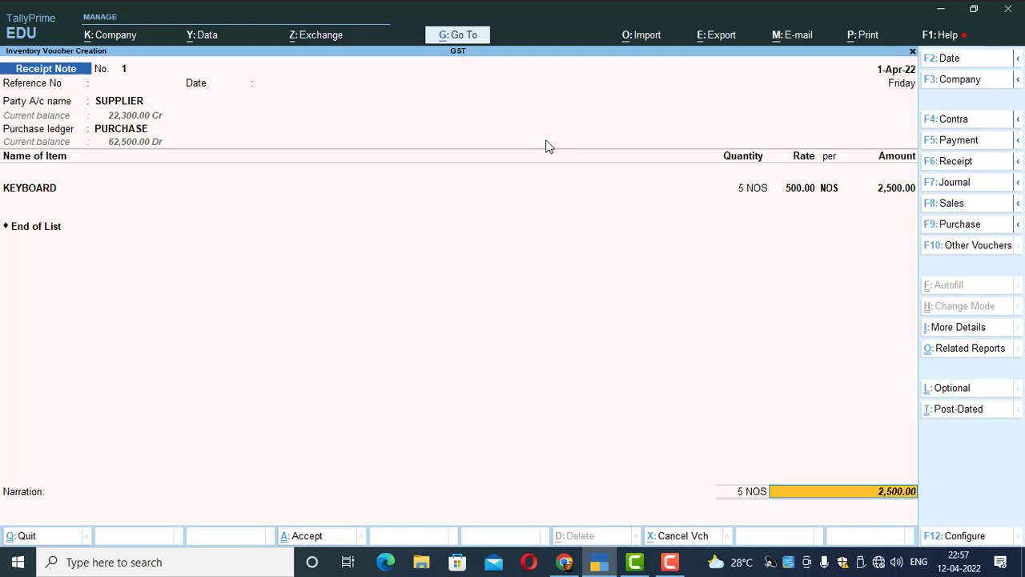
key(Return)
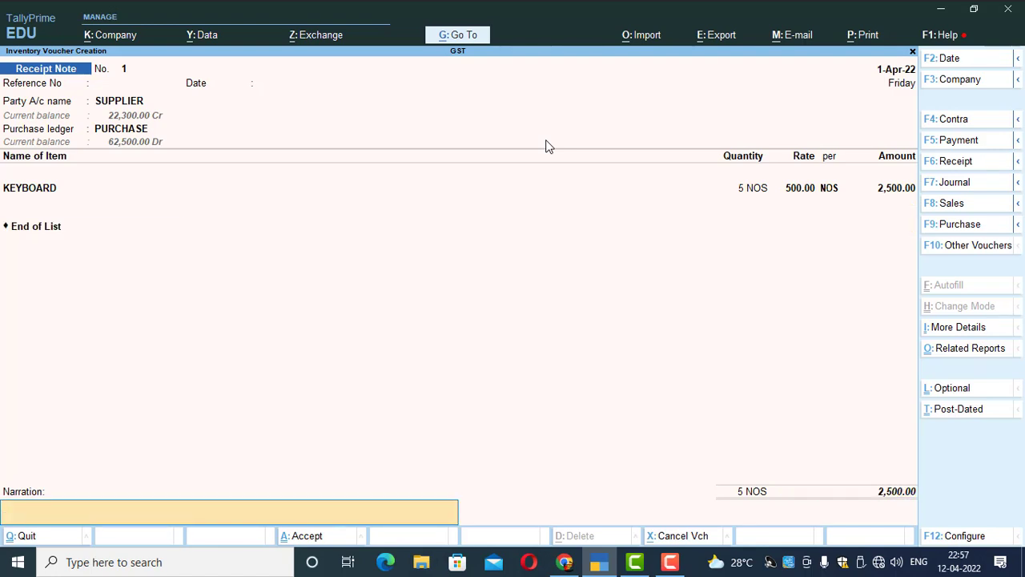
key(Return)
key(y)
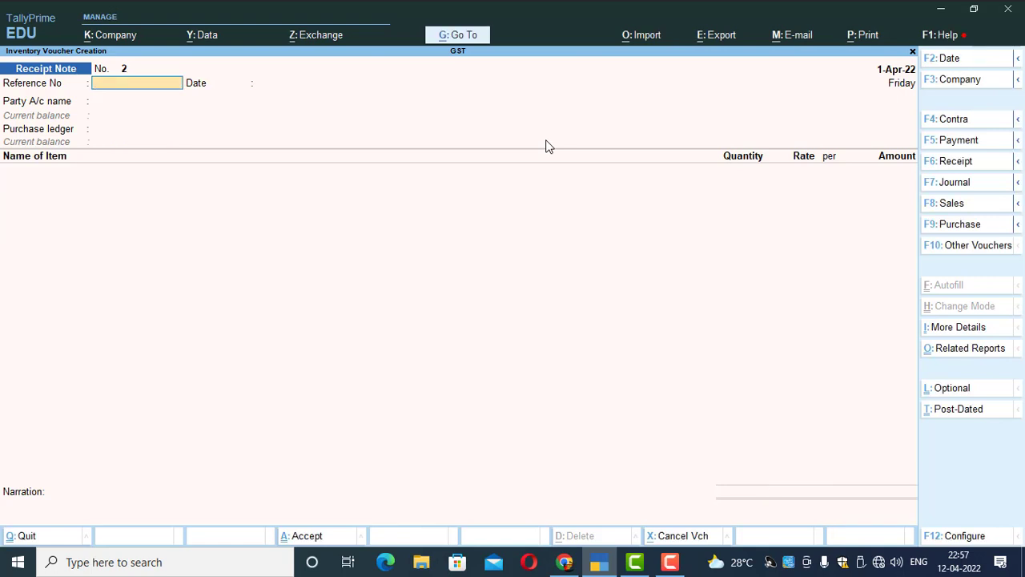
Step: Leave the reference number of the second Receipt Note blank and choose MM&Co as the party account
key(Return)
key(Return)
key(Down)
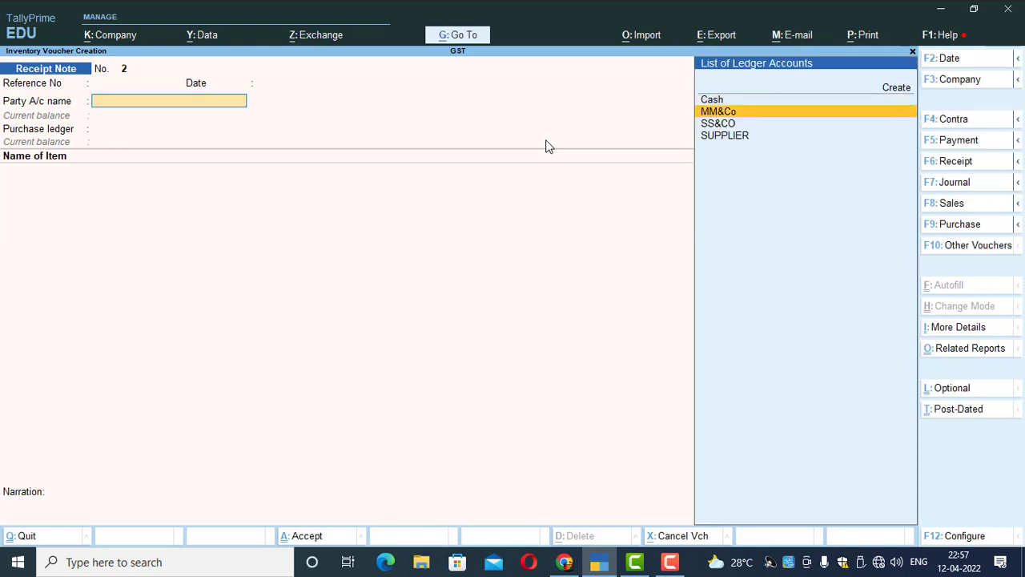
key(Return)
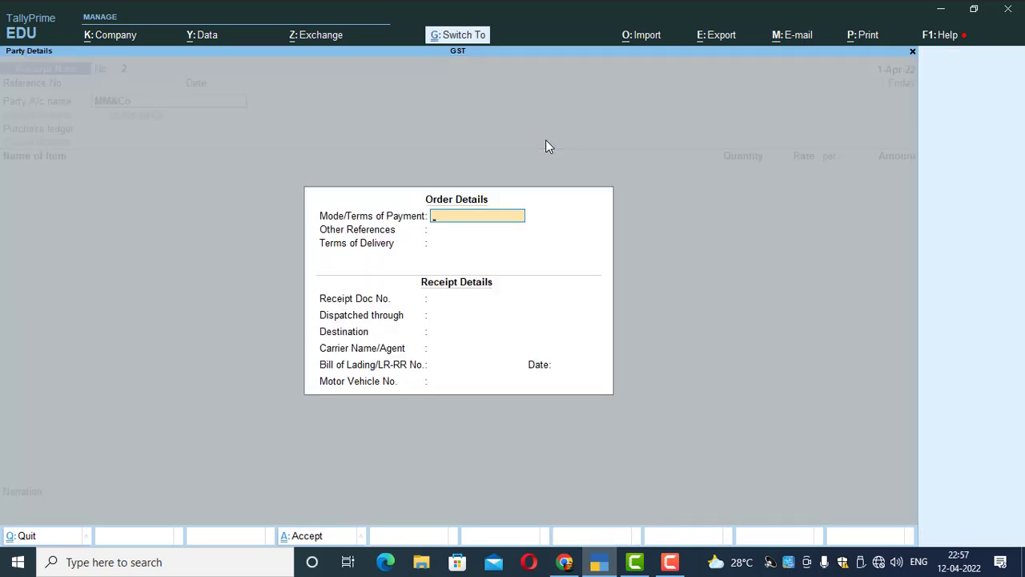
Step: Accept the order, receipt and party details of MM&Co unchanged and choose PURCHASE as the purchase ledger
key(ctrl+a)
key(Return)
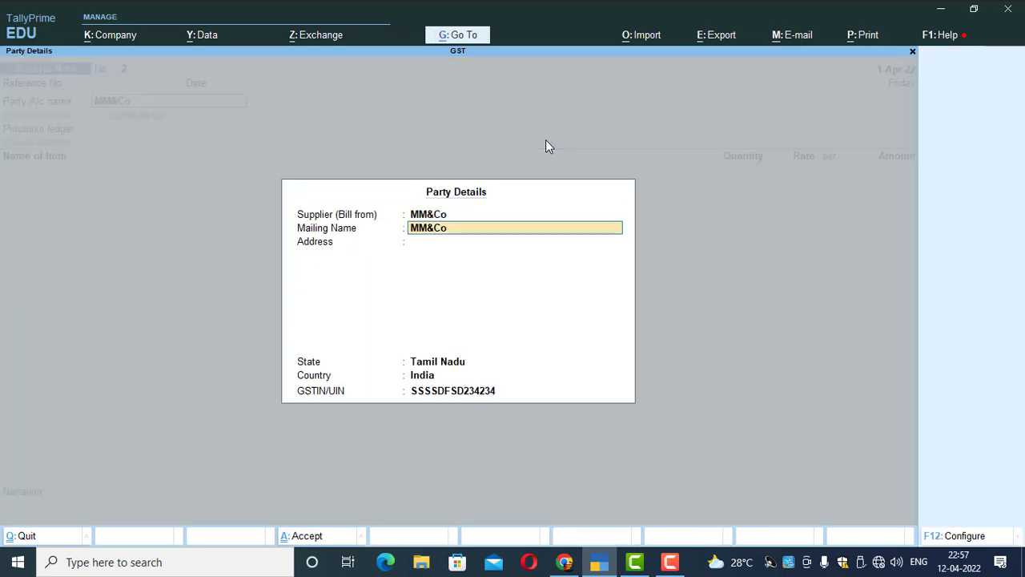
key(ctrl+a)
key(Return)
key(Return)
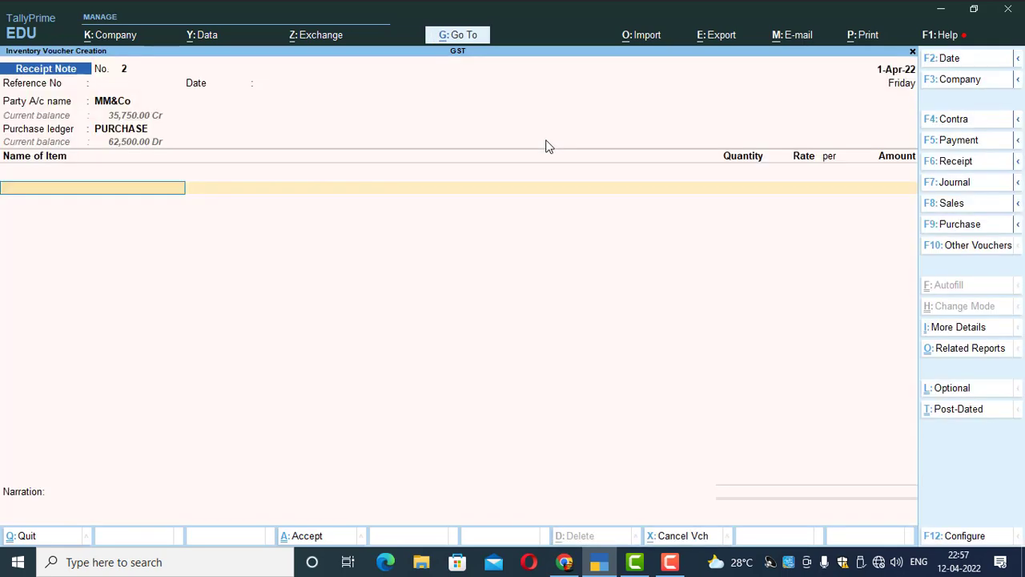
Step: Add MOUSE to the Receipt Note with no description and allocate it to tracking number 2
text(M)
key(Return)
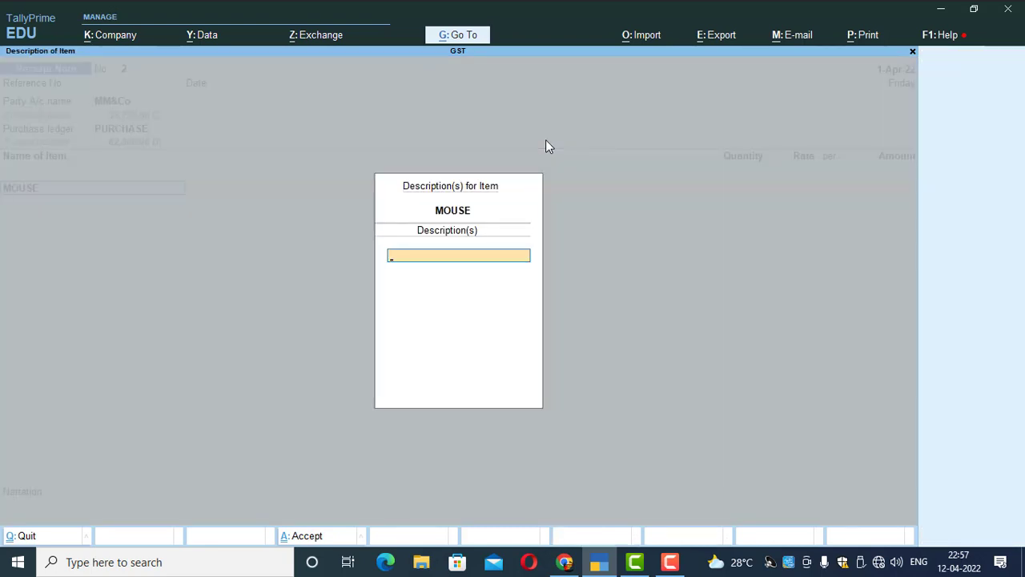
key(Return)
key(Up)
key(Down)
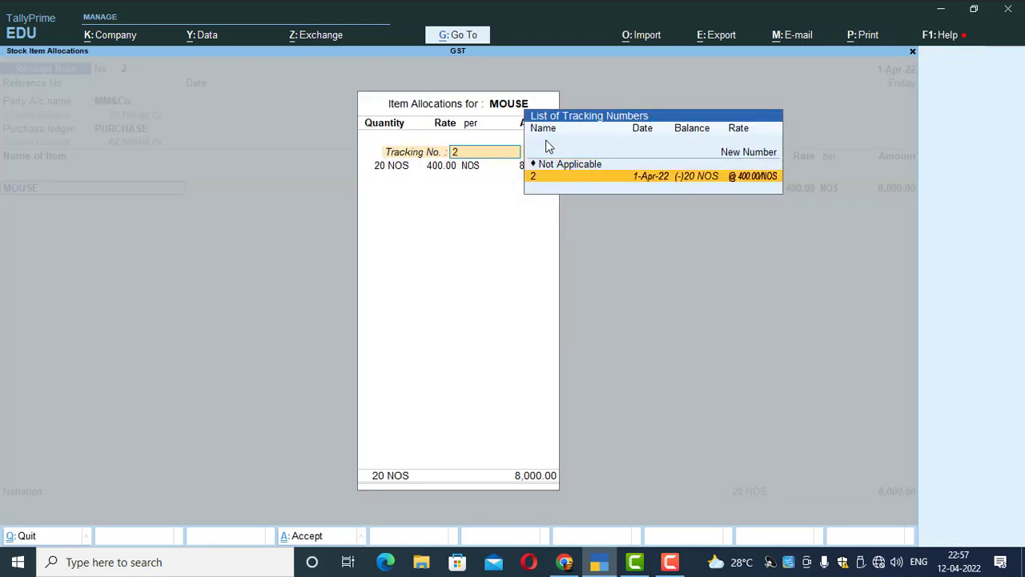
key(Up)
key(Down)
key(Return)
key(Return)
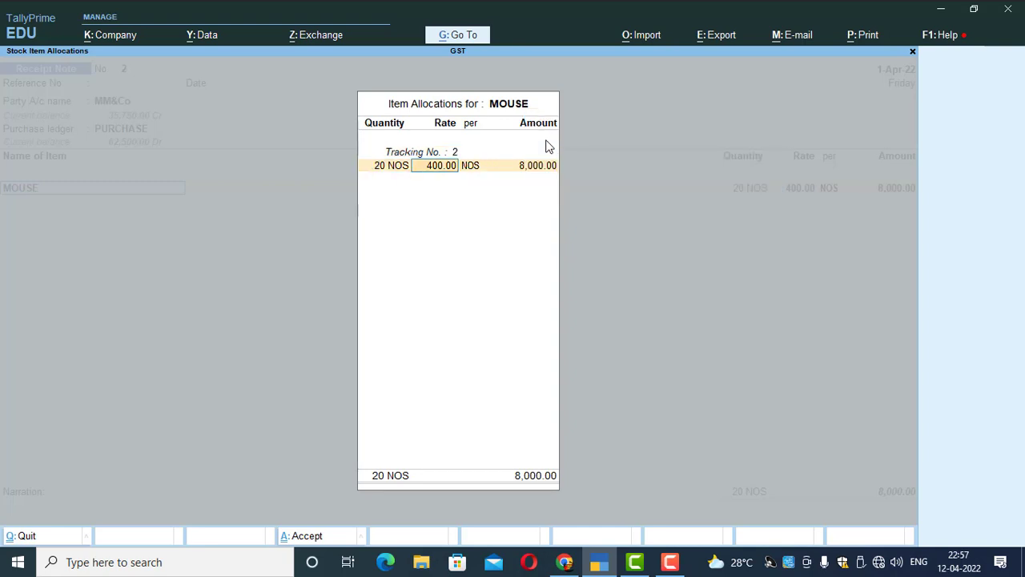
Step: Accept 20 NOS at 400.00 for MOUSE, save the Receipt Note and leave voucher entry
key(ctrl+a)
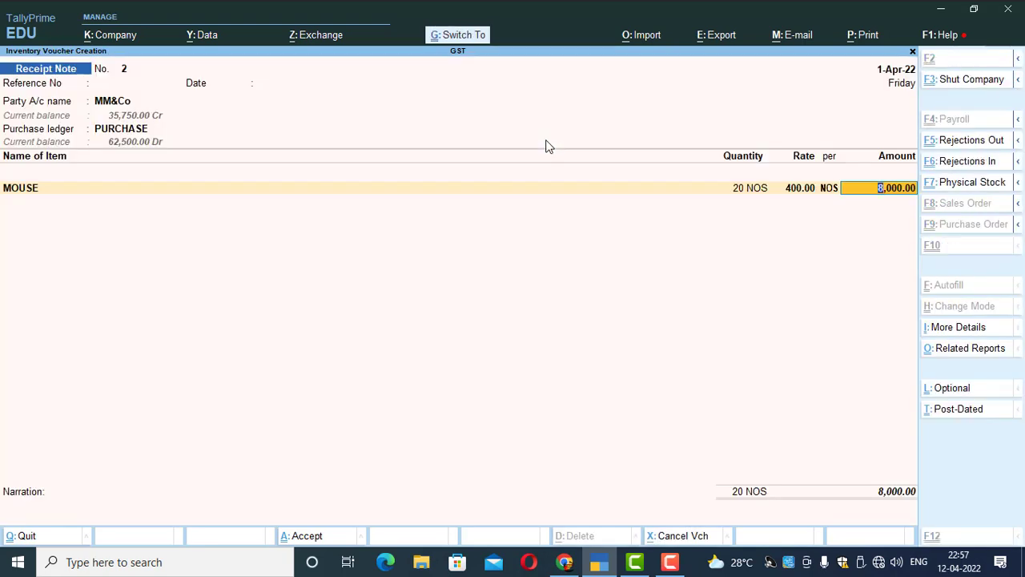
key(ctrl+a)
key(Escape)
Step: Open the Stock Summary and examine KEYBOARD's April purchase and sales vouchers
key(s)
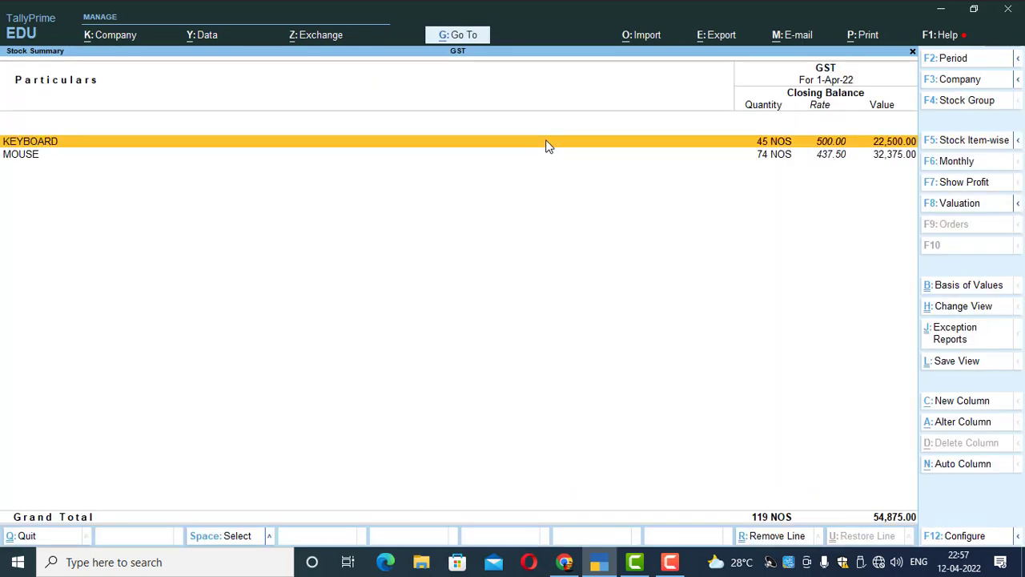
key(Return)
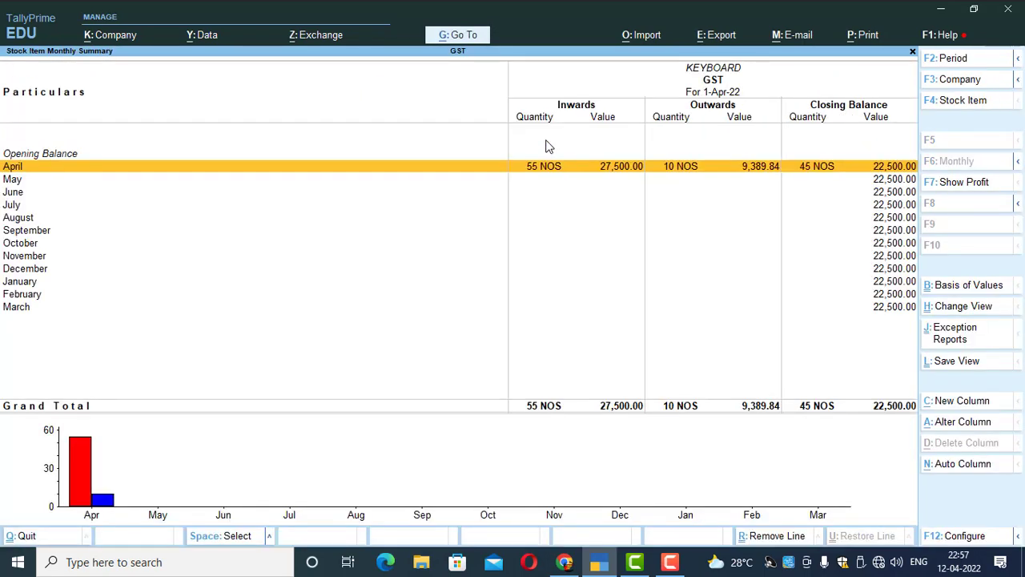
key(Return)
key(Down)
key(Down)
key(Down)
key(Down)
key(Down)
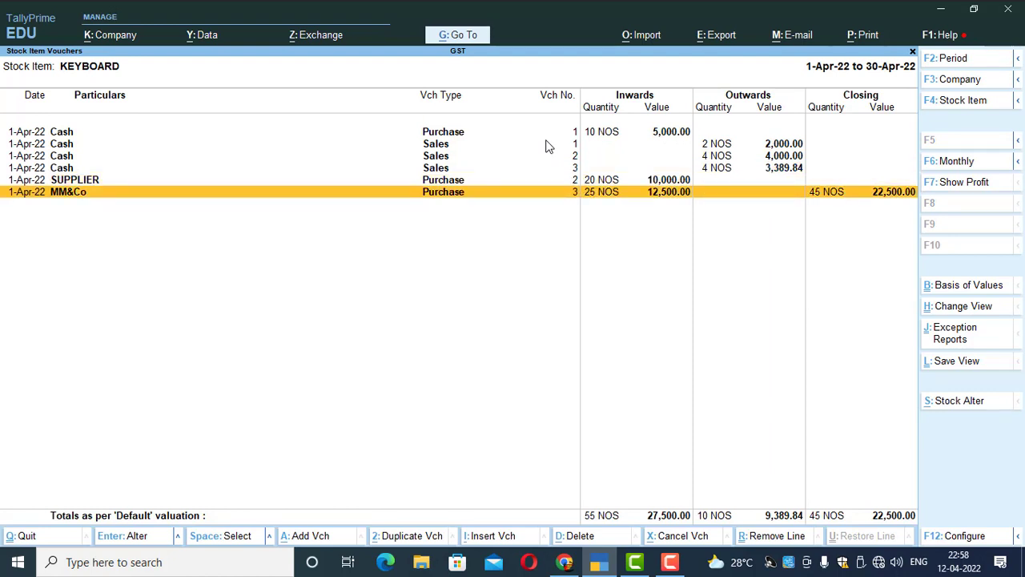
key(Up)
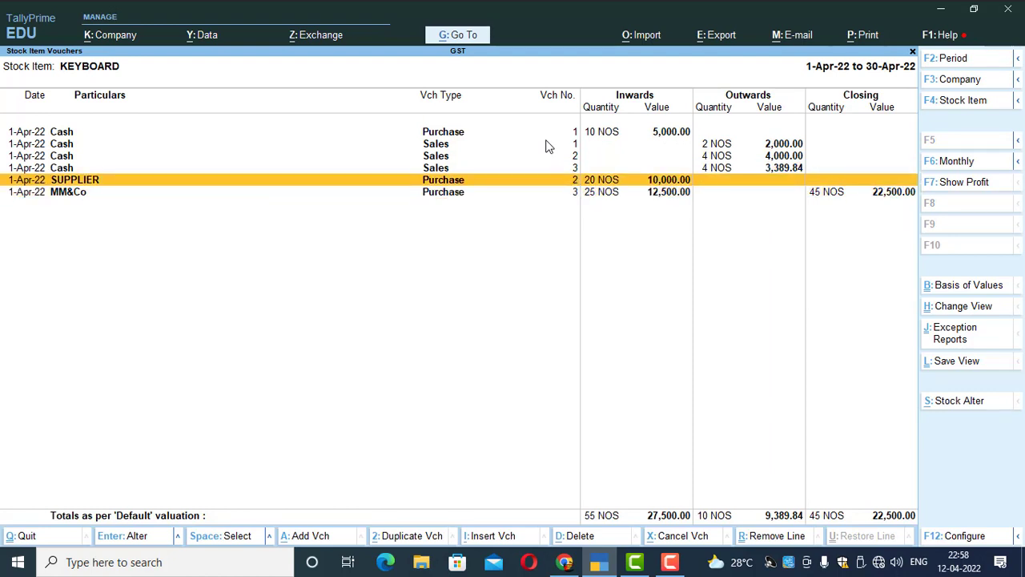
key(Up)
key(Up)
key(Up)
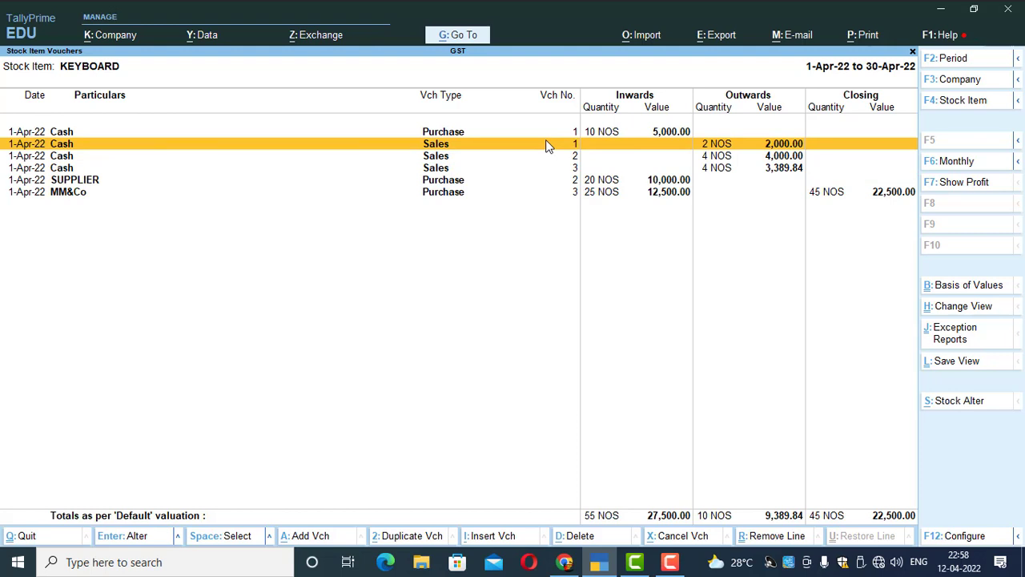
key(Down)
key(Down)
key(Down)
key(Down)
key(Up)
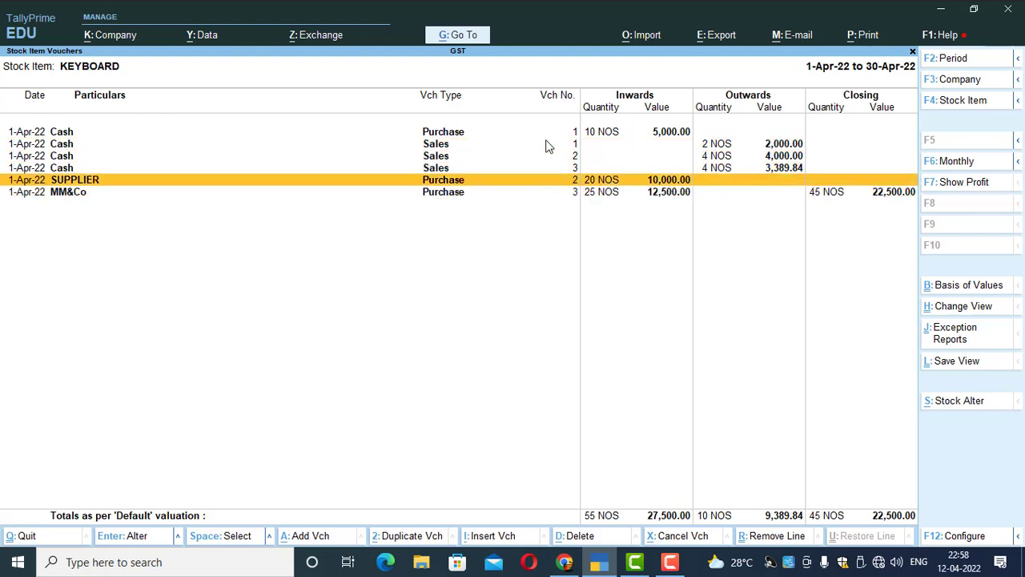
key(Up)
key(Up)
key(Up)
key(Up)
key(Down)
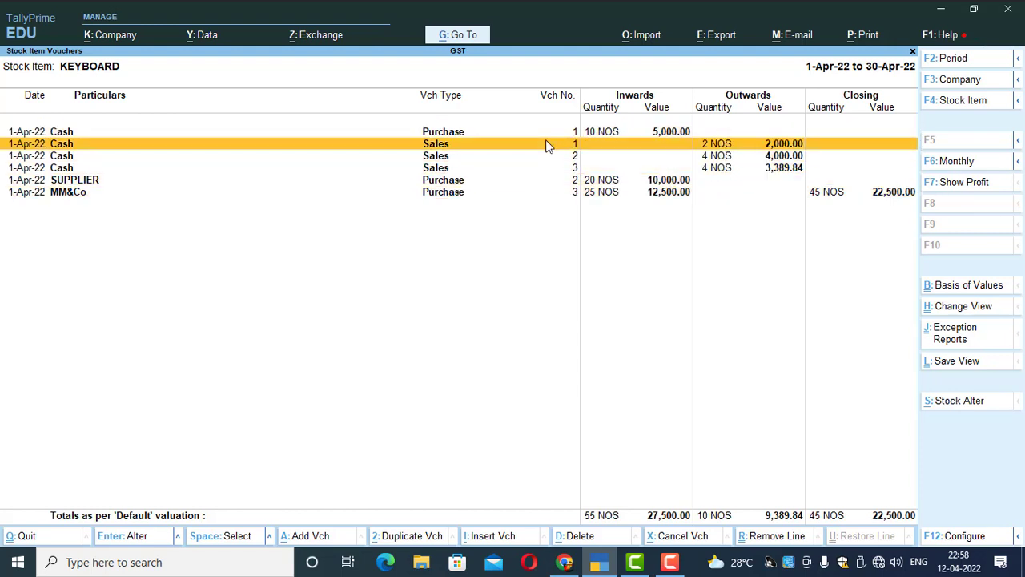
key(Down)
key(Down)
key(Down)
key(Down)
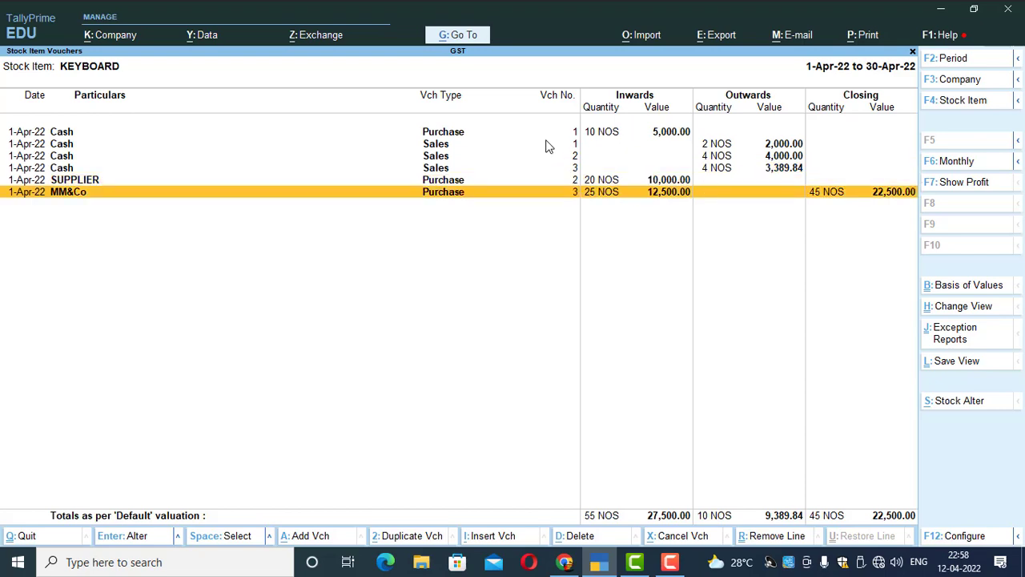
key(Escape)
key(Escape)
Step: Examine MOUSE's April stock vouchers from the Stock Summary and return to the Gateway of Tally
key(Down)
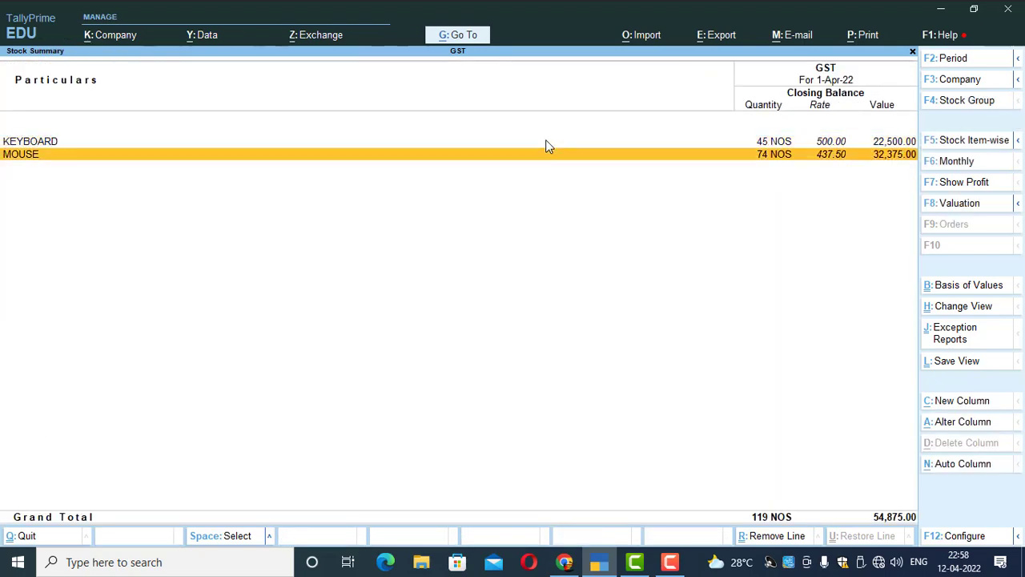
key(Return)
key(Return)
key(Down)
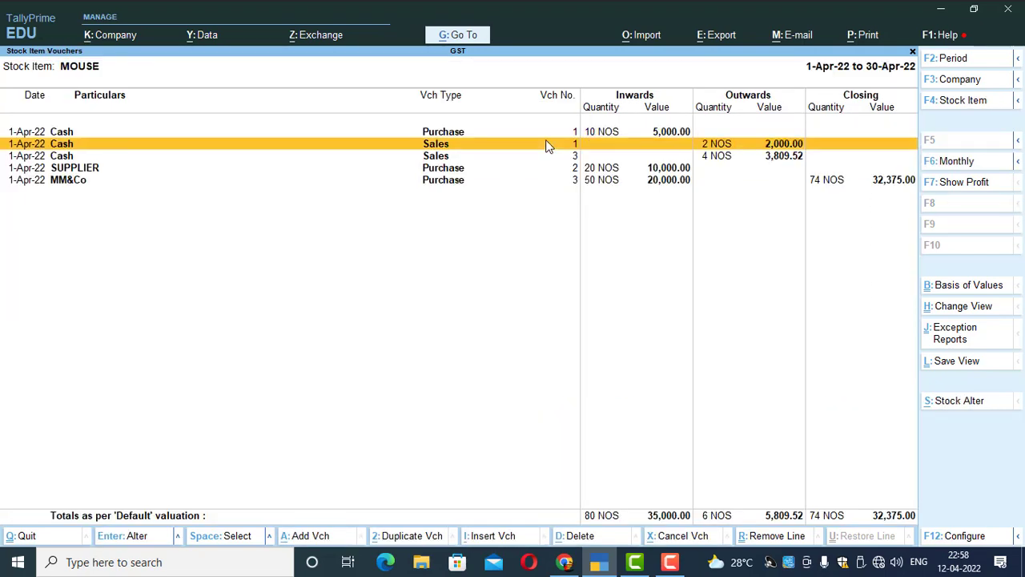
key(Down)
key(Down)
key(Down)
key(Up)
key(Up)
key(Up)
key(Up)
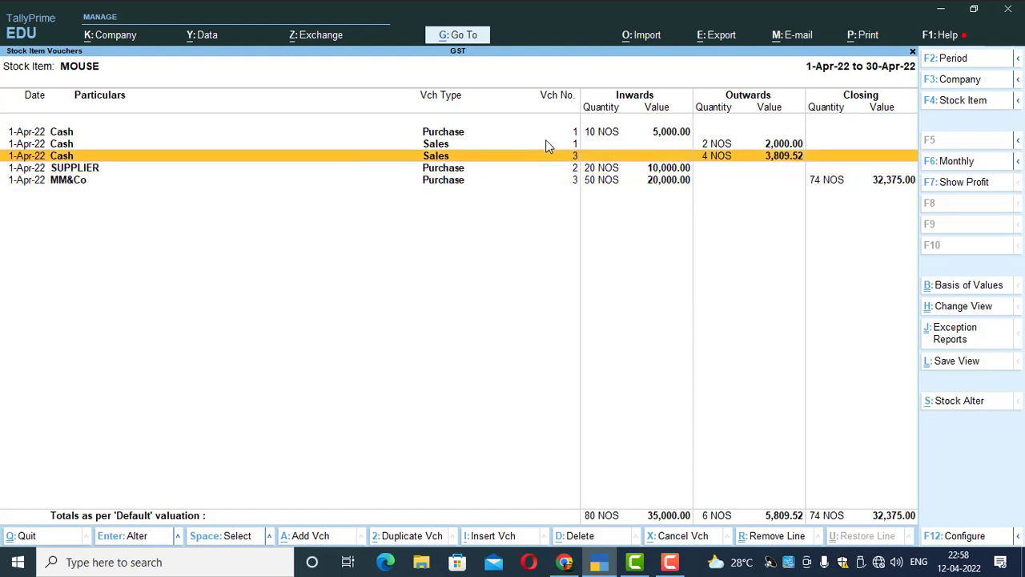
key(Down)
key(Down)
key(Down)
key(Down)
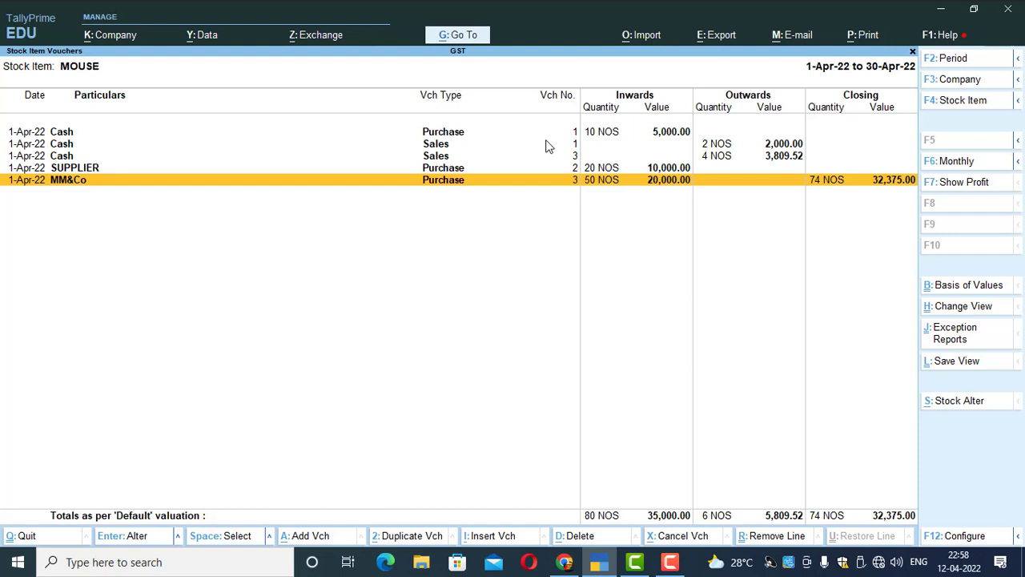
key(Escape)
key(Escape)
key(Escape)
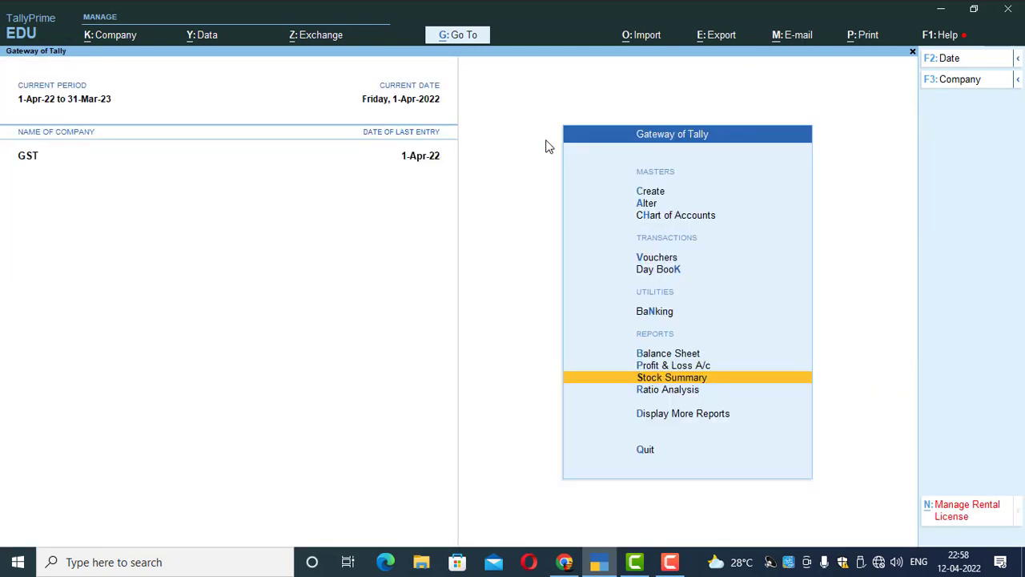
Step: Reopen the Stock Summary, check KEYBOARD's April vouchers again and return to the Gateway of Tally
key(Return)
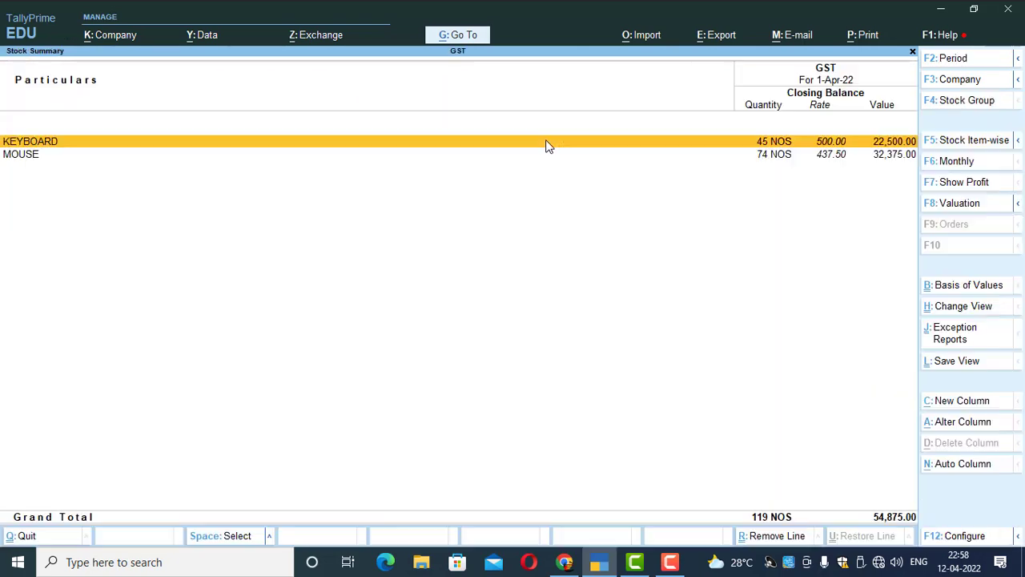
key(Return)
key(Return)
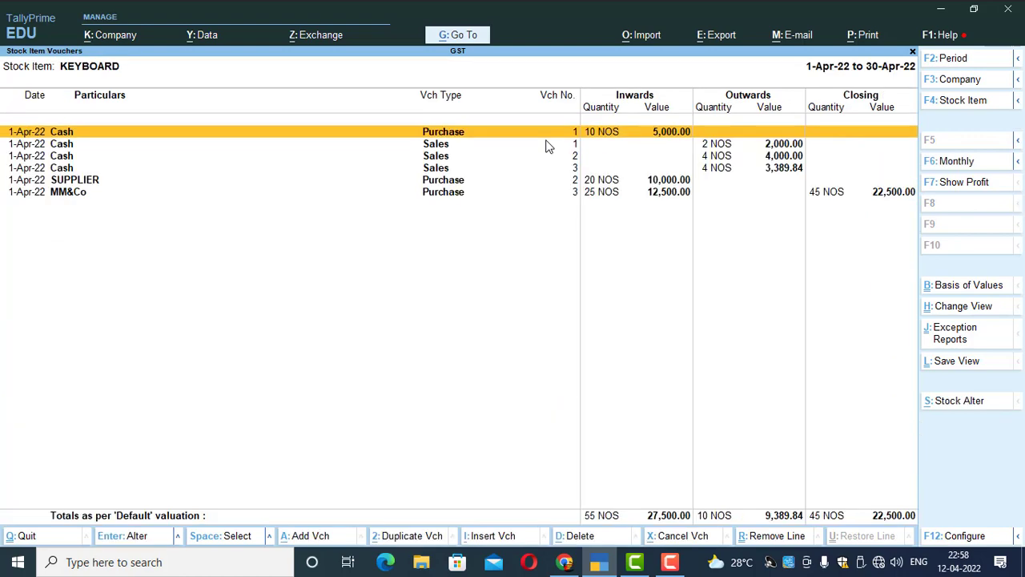
key(Escape)
key(Escape)
key(Escape)
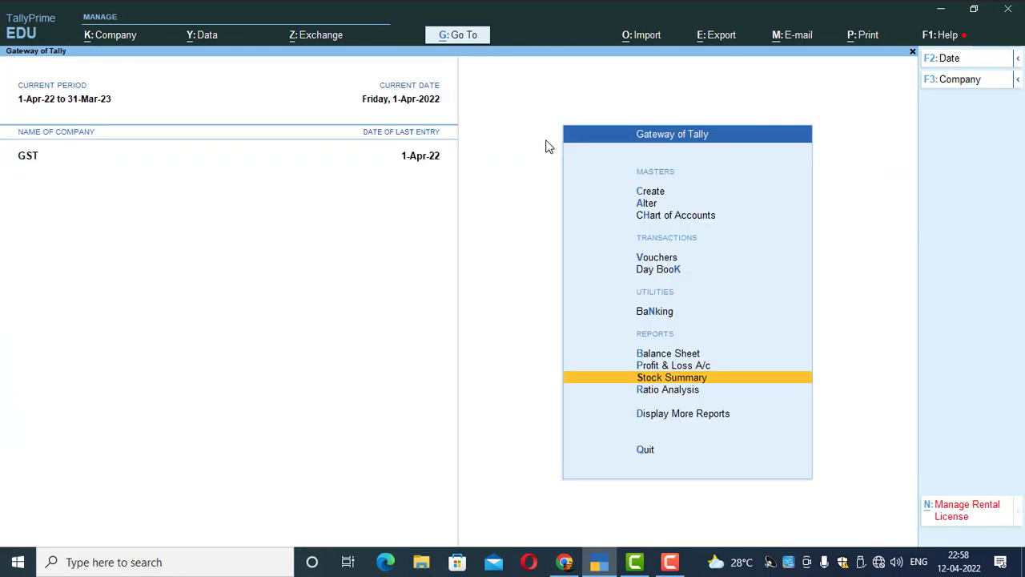
Step: Go back to voucher entry and start a voucher of type Sales
key(Down)
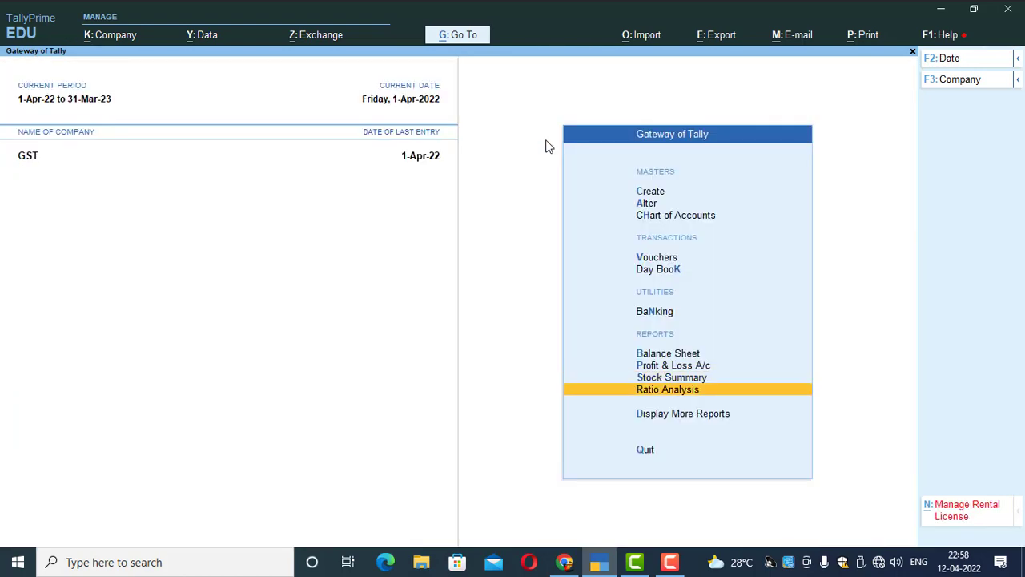
key(v)
key(Return)
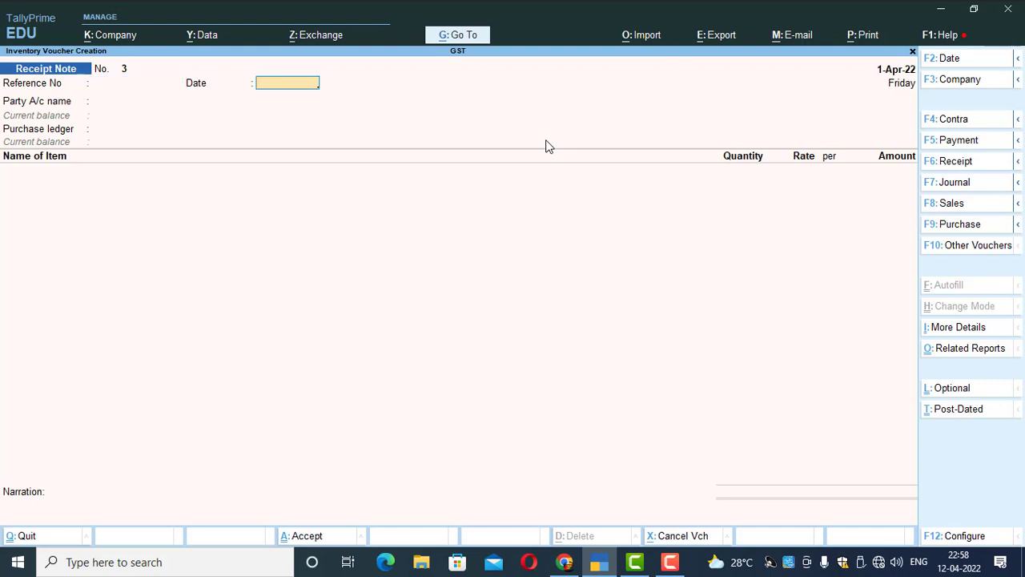
click(970, 205)
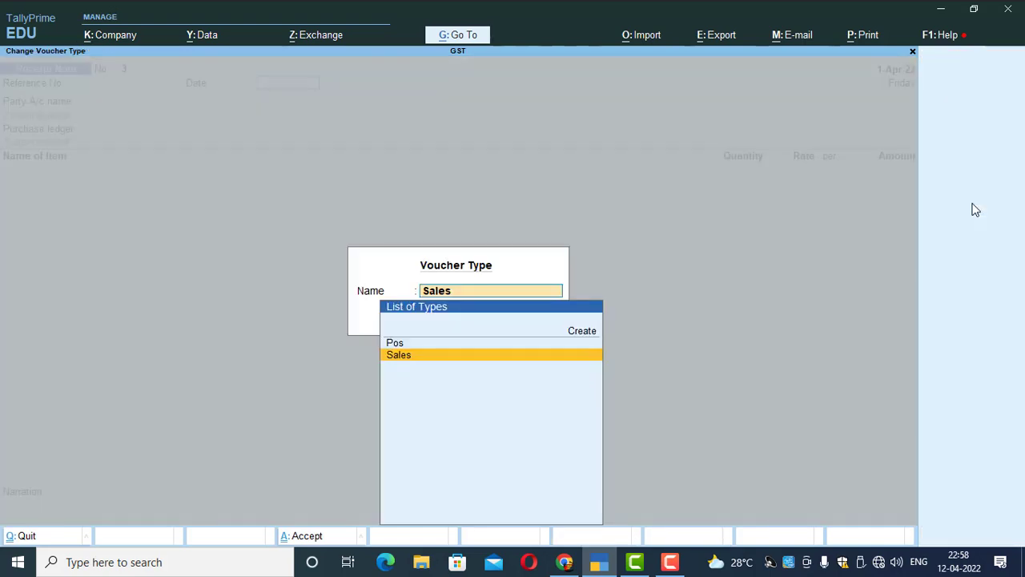
key(Return)
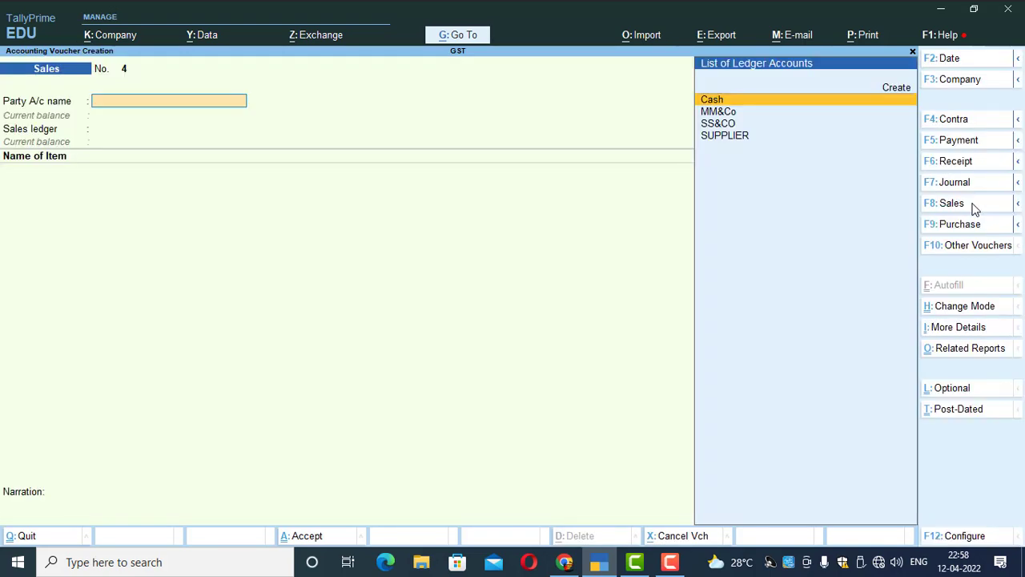
Step: Create a new party ledger named Credit Customer and place it under Sundry Debtors
key(Up)
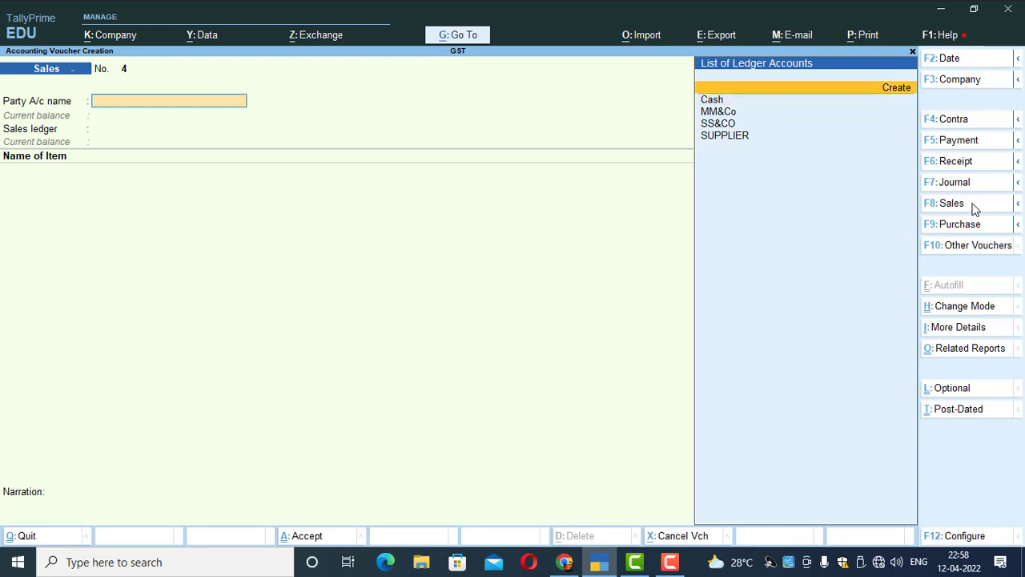
key(Return)
text(Credit)
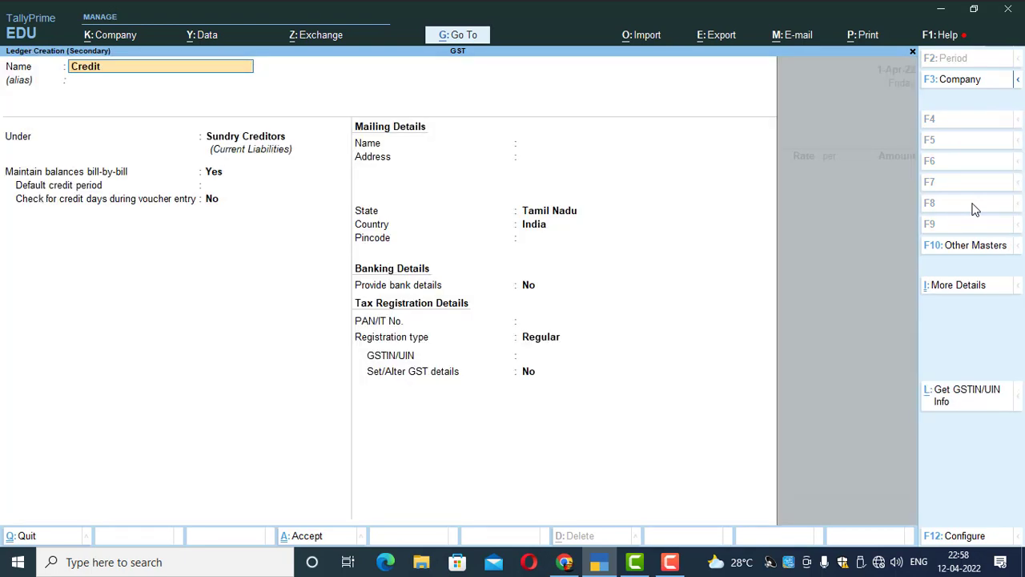
text( Sutomer)
key(BackSpace)
key(BackSpace)
key(BackSpace)
key(BackSpace)
key(BackSpace)
key(BackSpace)
key(BackSpace)
key(BackSpace)
key(BackSpace)
key(BackSpace)
key(BackSpace)
key(BackSpace)
text(reditcusto)
key(BackSpace)
key(BackSpace)
key(BackSpace)
text(Customer)
key(Return)
text(Sundry d)
key(Return)
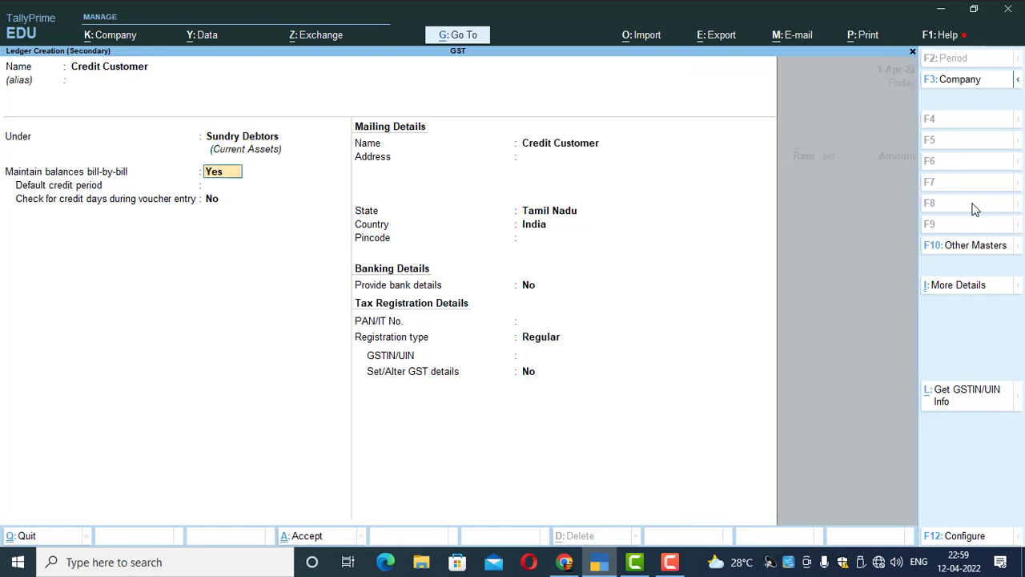
Step: Keep Credit Customer's default bill-by-bill, mailing and banking settings and leave the PAN/IT number blank
key(Return)
key(Return)
key(Return)
key(Return)
key(Return)
key(Return)
key(Return)
key(Return)
key(Return)
key(Return)
key(Return)
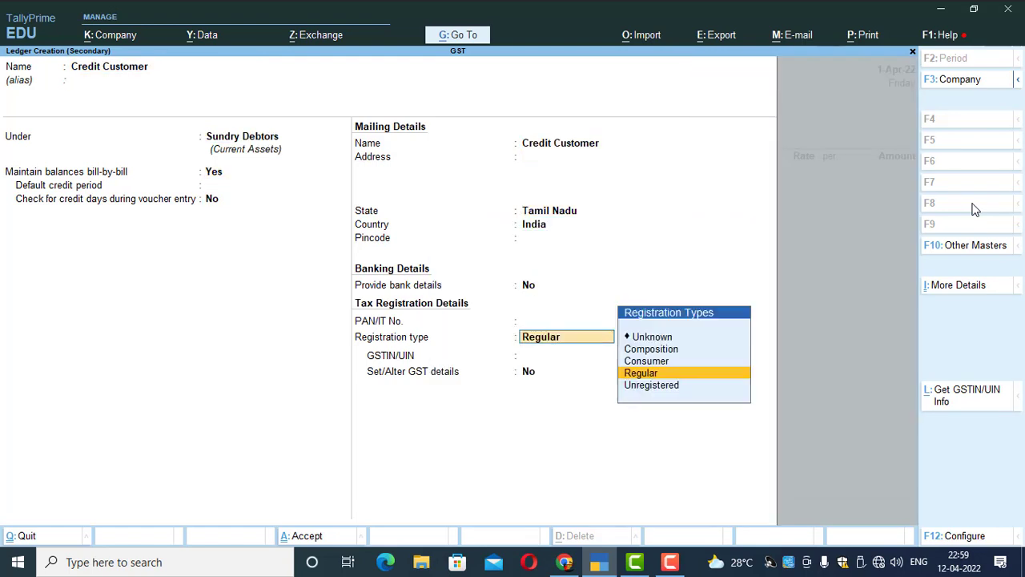
Step: Keep Credit Customer's registration type as Regular, enter the GSTIN/UIN, leave Set/Alter GST details at No and save the ledger
text(ASFASDF21234)
key(Return)
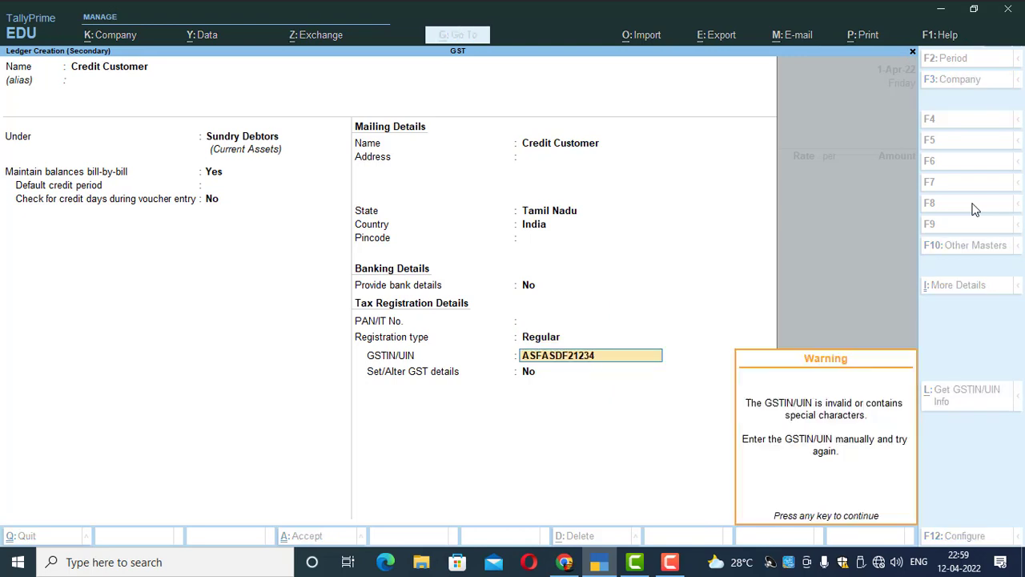
key(Return)
key(Return)
key(Return)
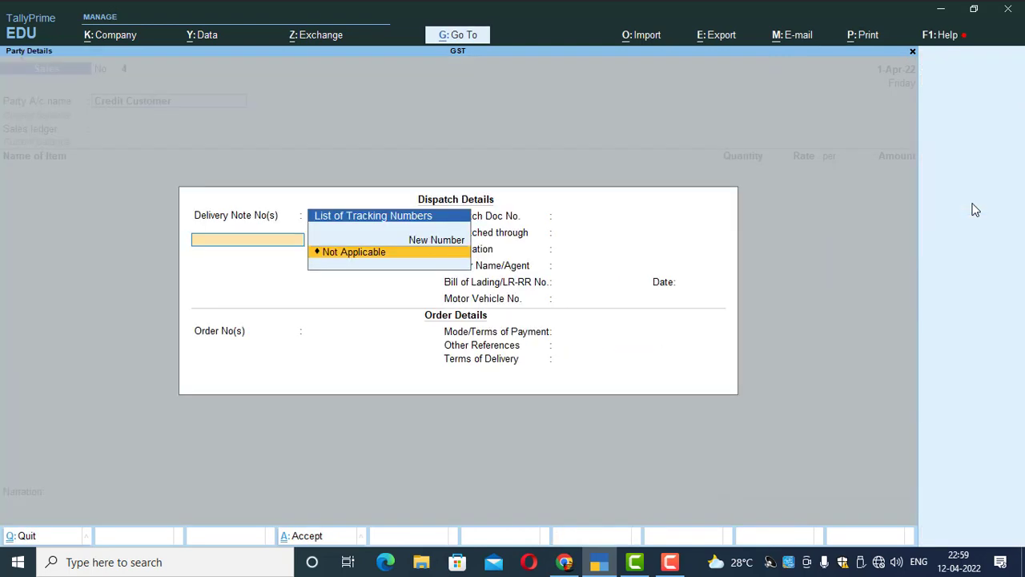
Step: Accept the dispatch and party details for Credit Customer, choose the SALES ledger and leave the tax classification blank
key(Return)
key(ctrl+a)
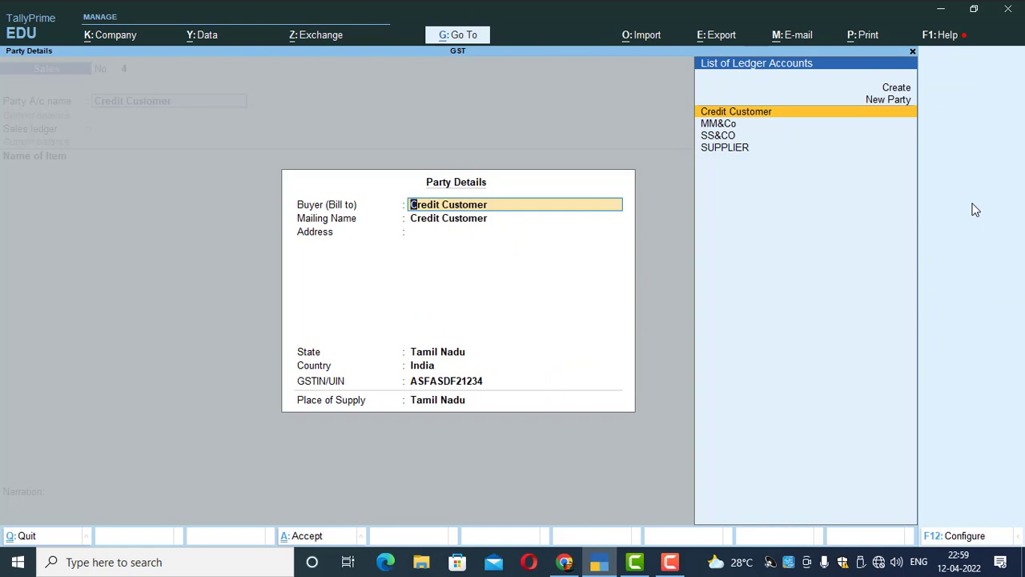
key(ctrl+a)
key(Return)
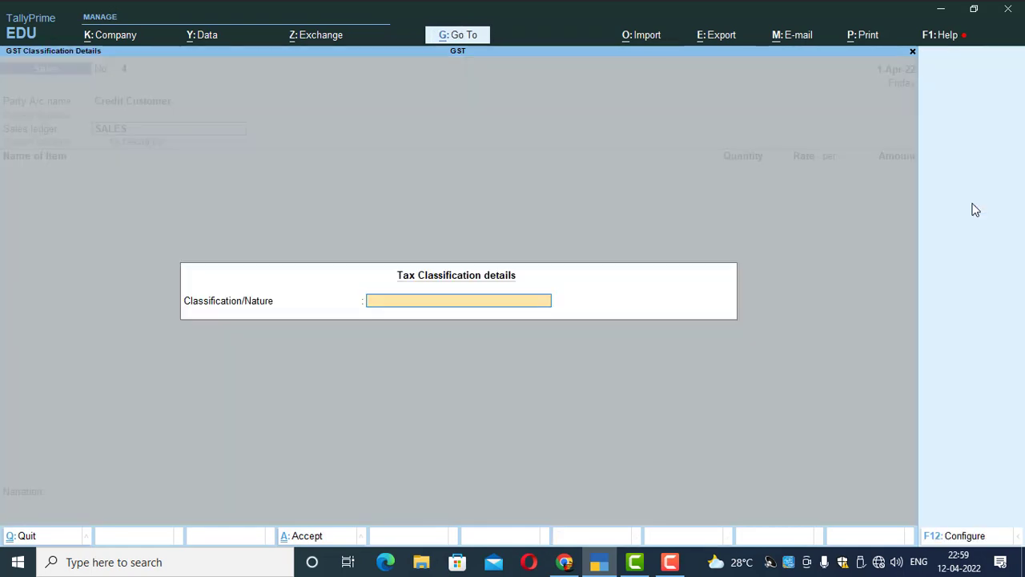
key(Return)
Step: Add 75 NOS of KEYBOARD to the sale at rate 847.46, with the tracking number Not Applicable
text(ke)
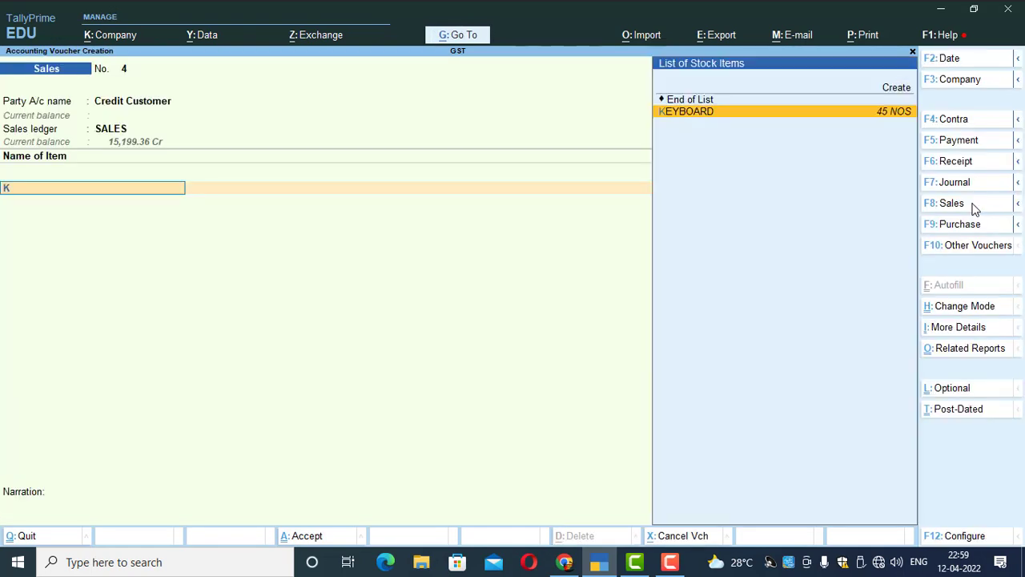
key(Return)
key(Return)
key(Return)
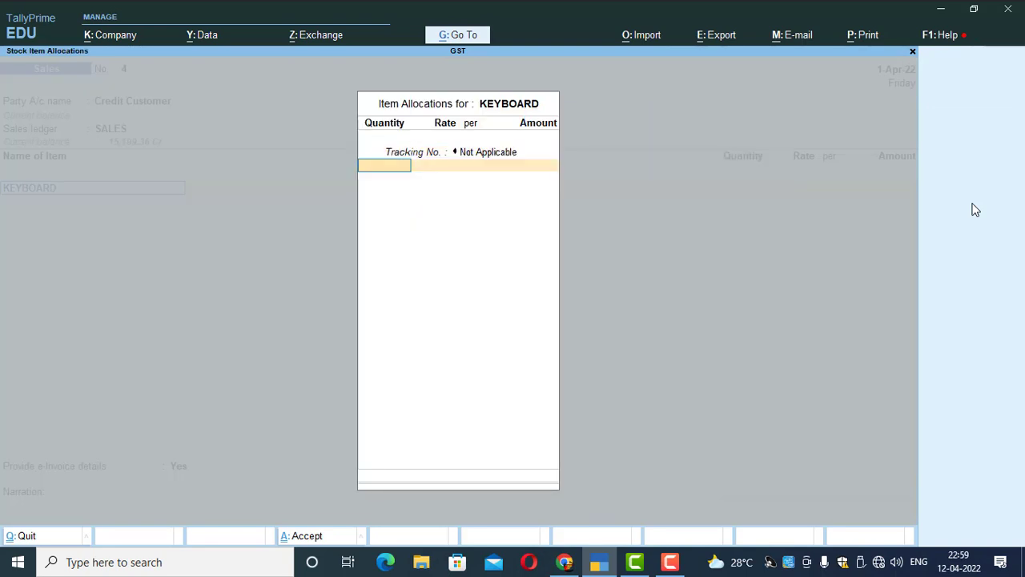
text(75)
key(Return)
key(Return)
key(Return)
key(Return)
key(Return)
key(Return)
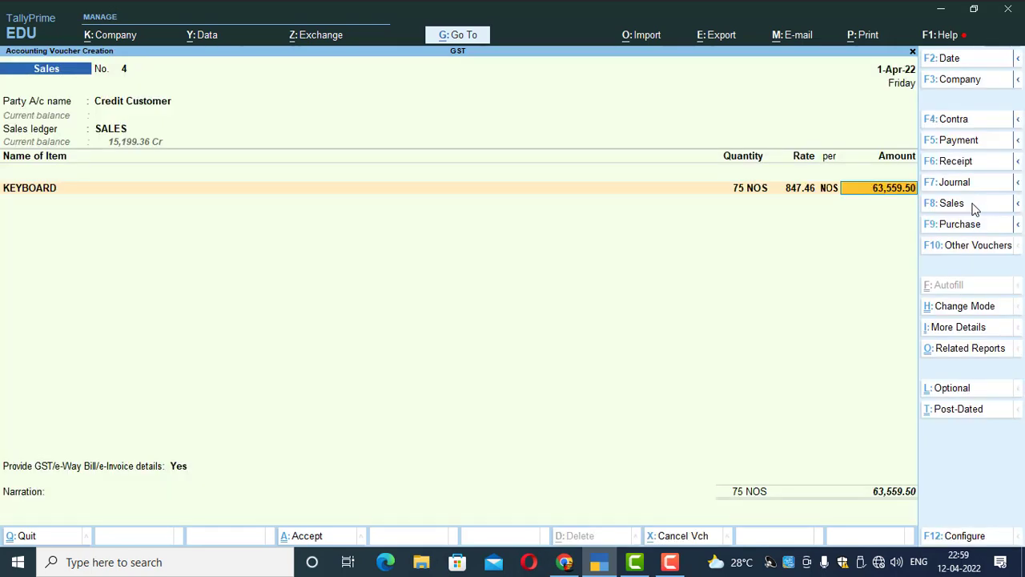
key(Return)
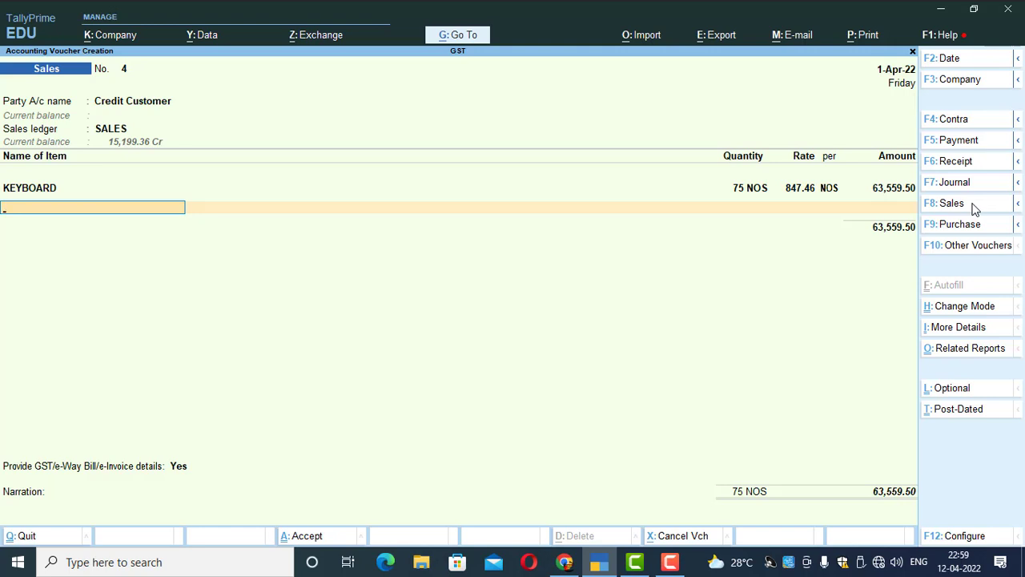
Step: End the item list and add the CGST and SGST ledgers to the sale
key(Return)
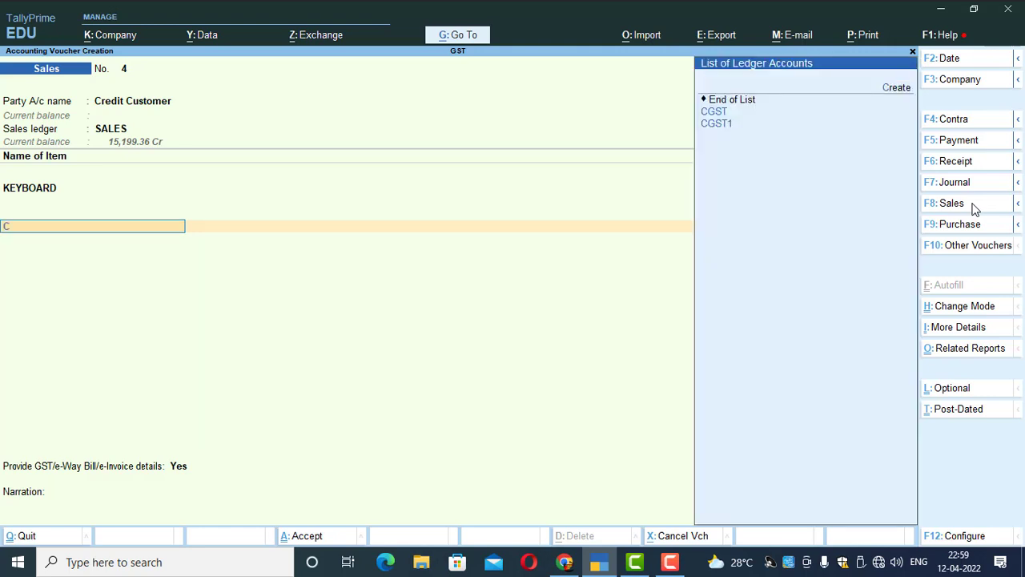
key(Down)
key(Up)
key(Return)
key(Return)
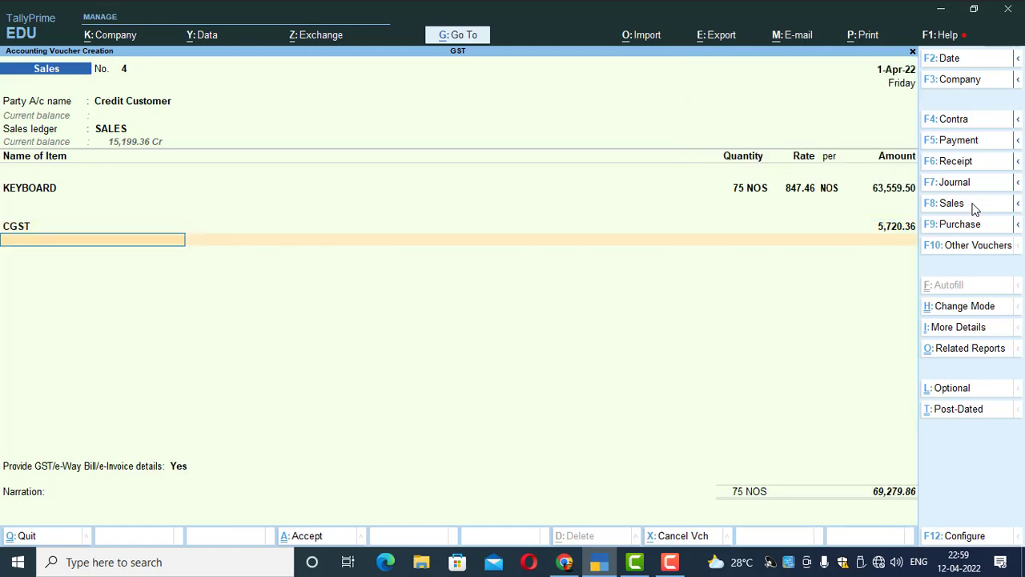
text(S)
key(Down)
key(Return)
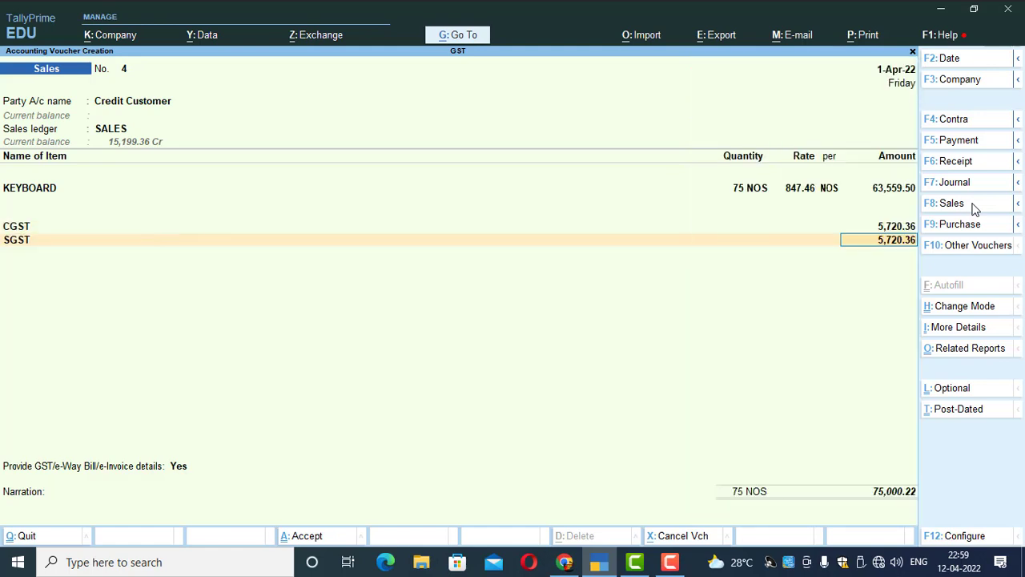
Step: Save the sales voucher, answering Yes to sending voucher details for e-Invoice and e-Way Bill generation
key(ctrl)
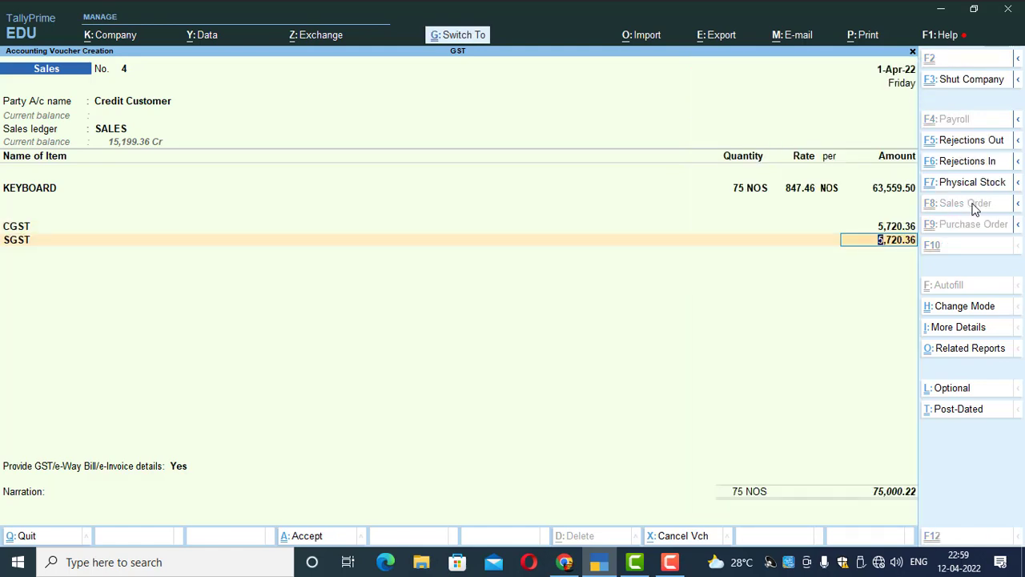
key(ctrl+a)
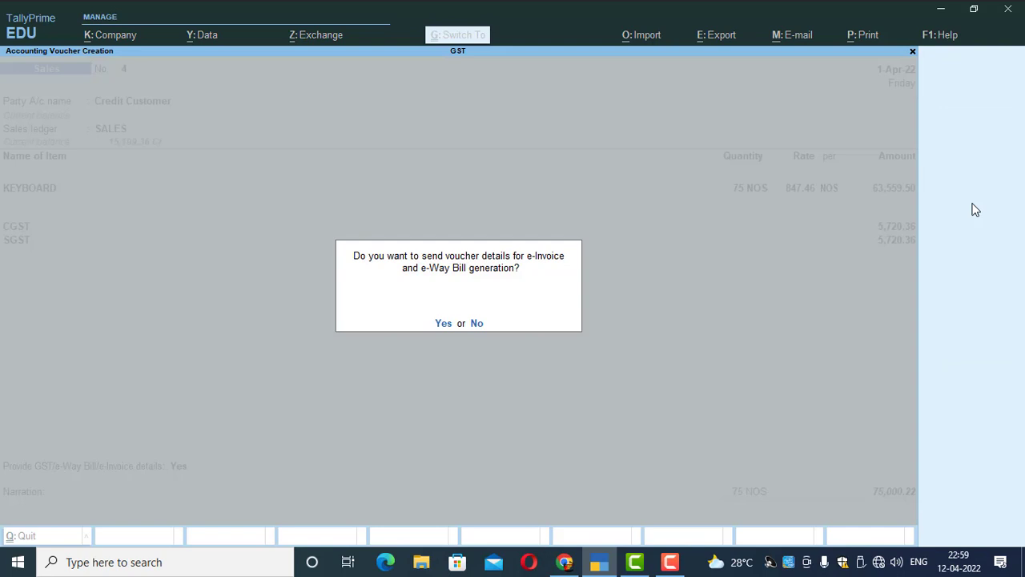
key(y)
key(Return)
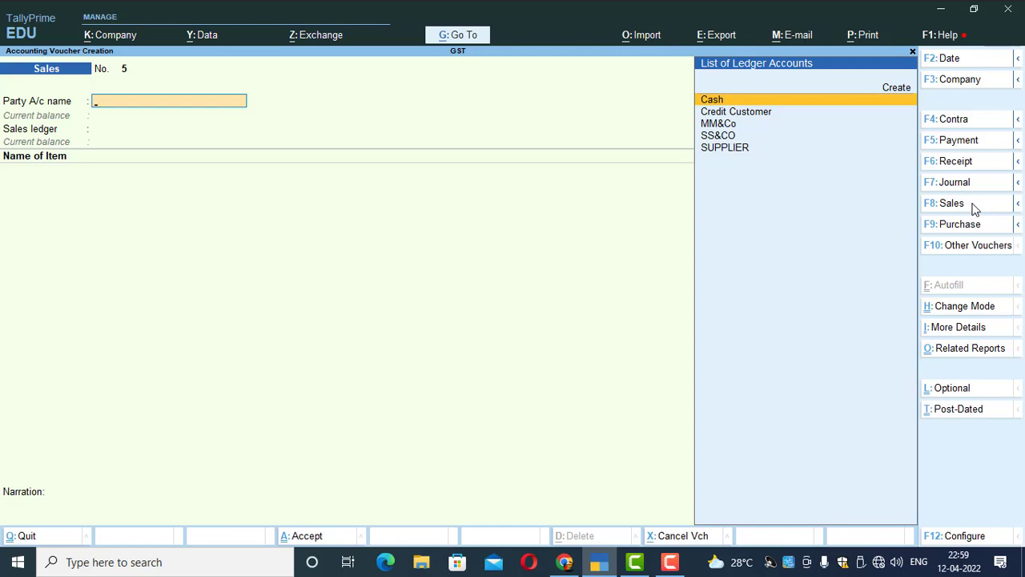
Step: Open the Stock Summary, review KEYBOARD's April vouchers down to the Credit Customer sale and return to the Gateway of Tally
key(Escape)
key(s)
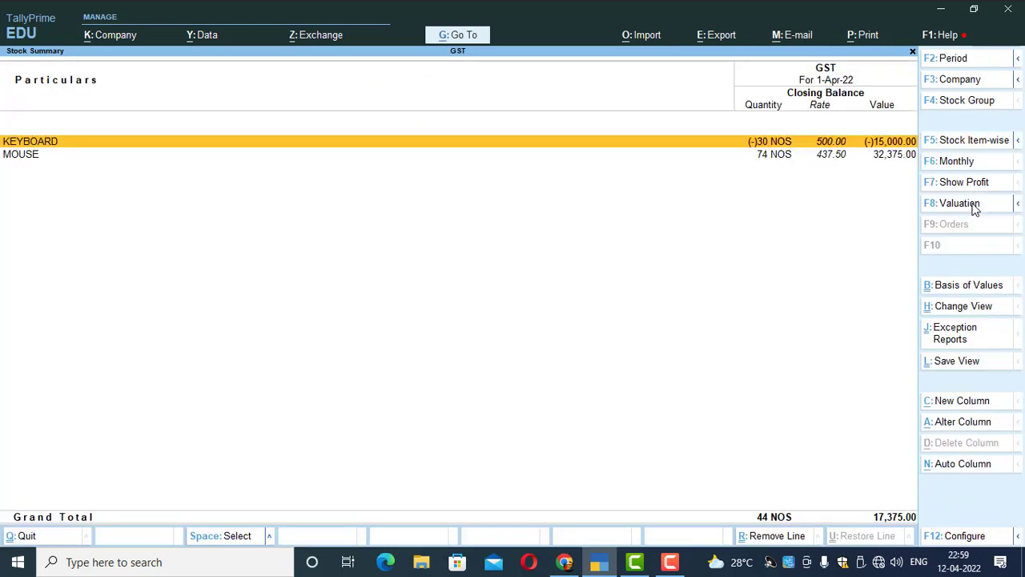
key(Return)
key(Return)
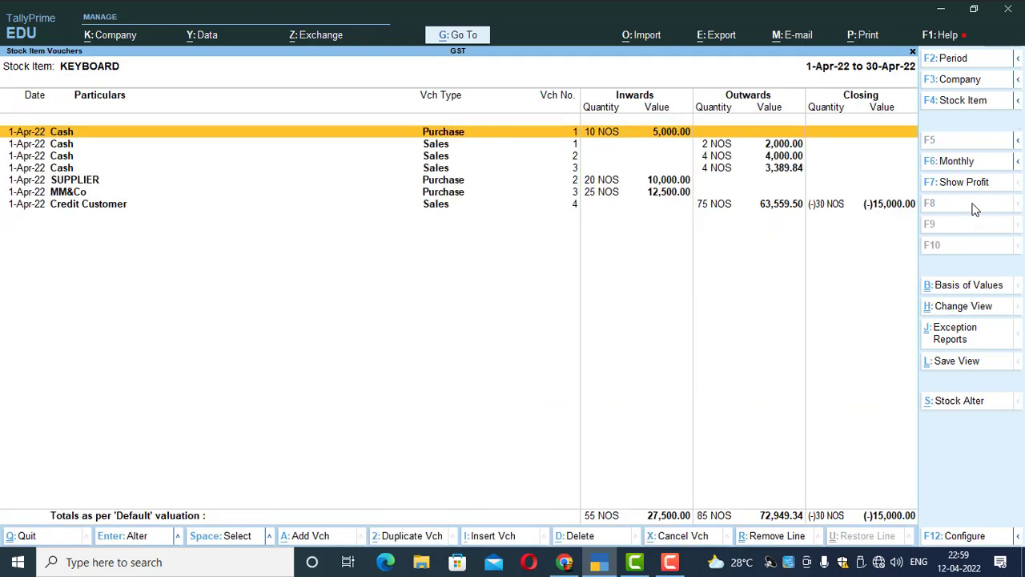
key(Down)
key(Down)
key(Down)
key(Down)
key(Down)
key(Down)
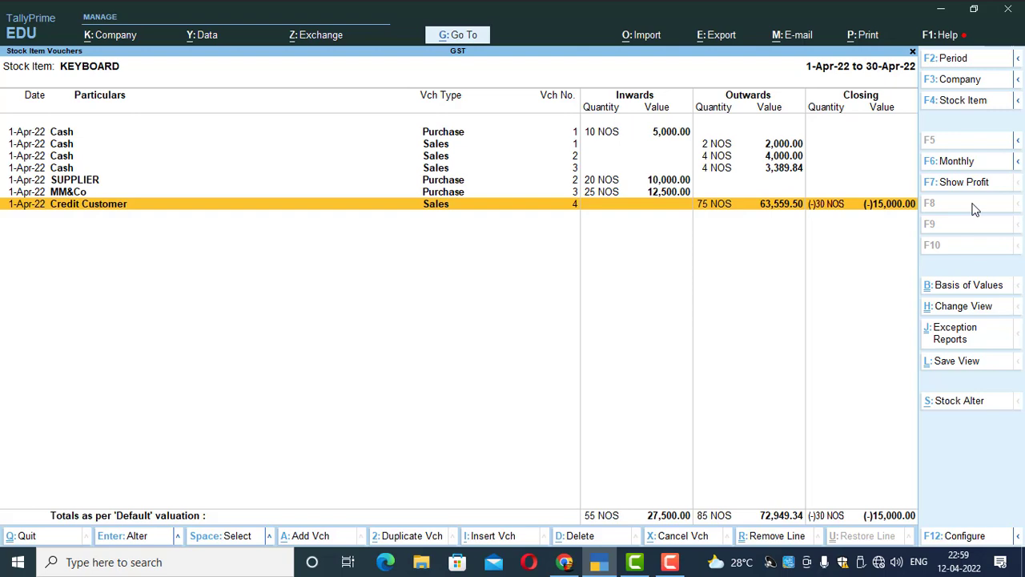
key(Escape)
key(Escape)
key(Escape)
key(Escape)
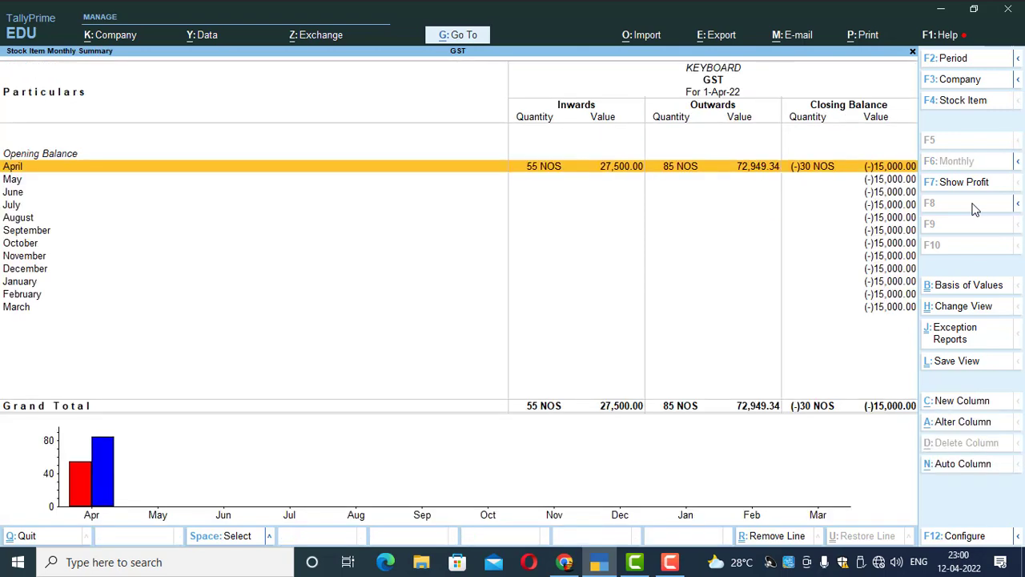
key(Escape)
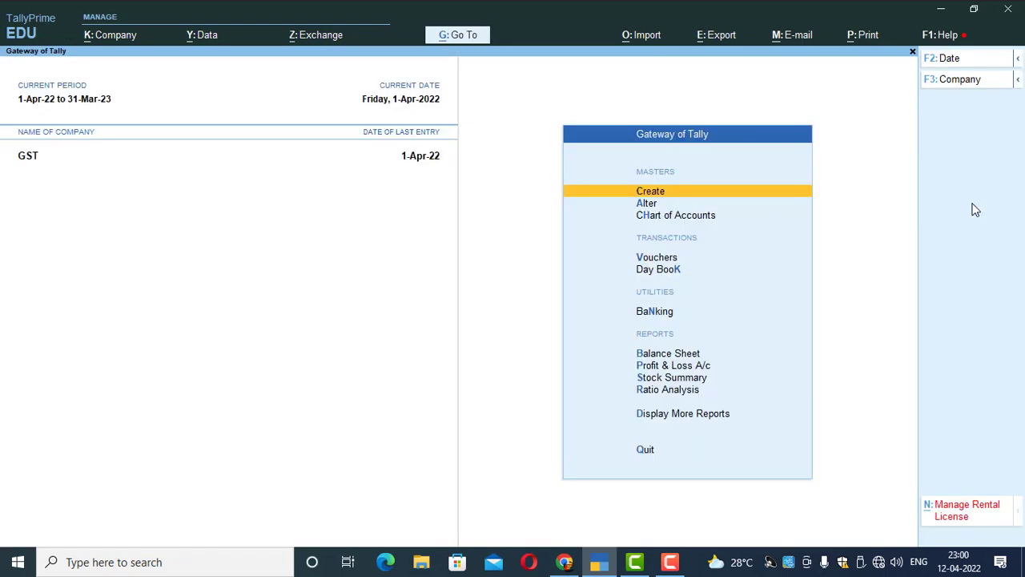
Step: Open voucher entry and change the voucher type to Rejections In
key(v)
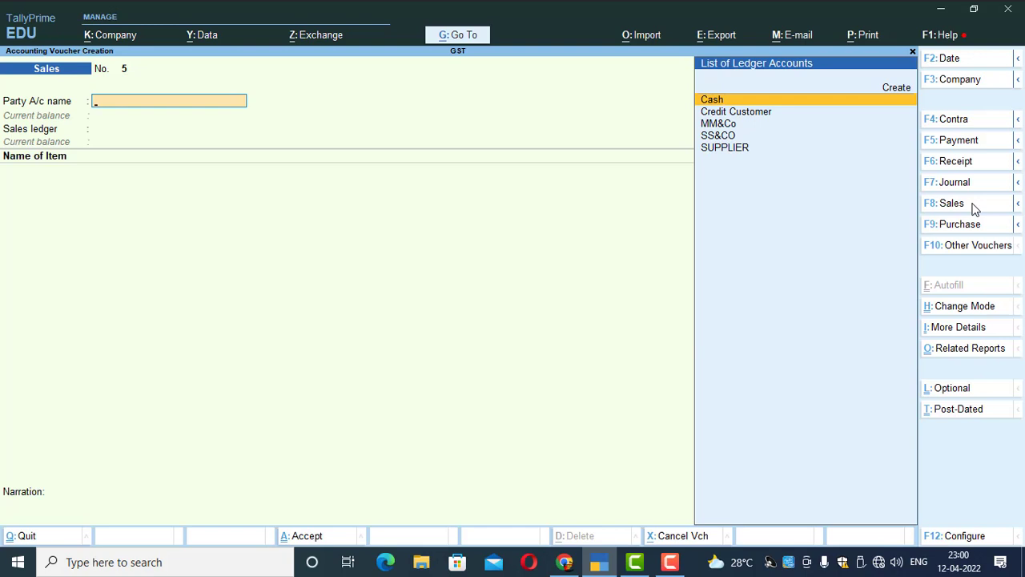
click(966, 253)
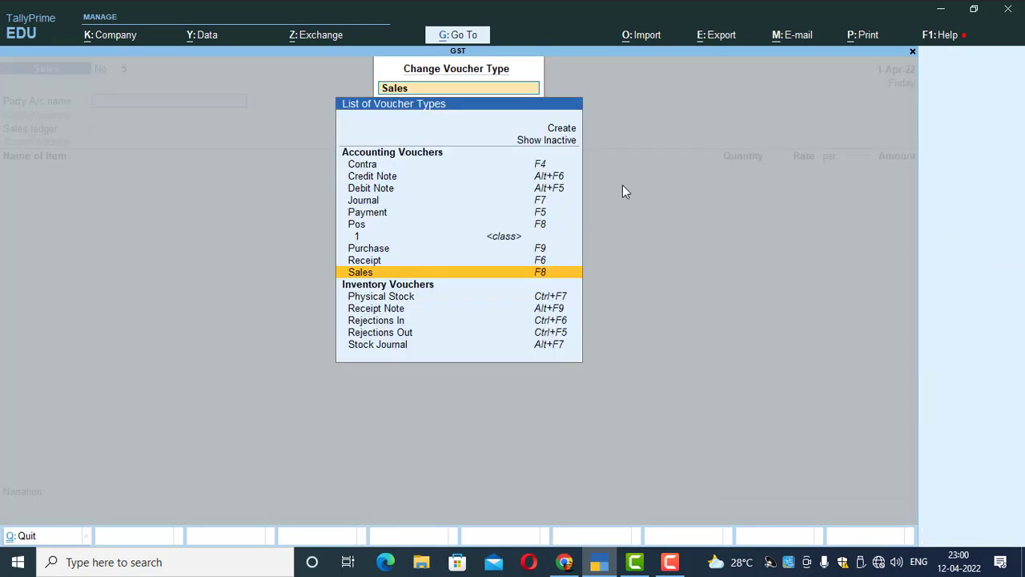
key(Up)
key(Up)
key(Up)
key(Up)
key(Up)
key(Up)
key(Down)
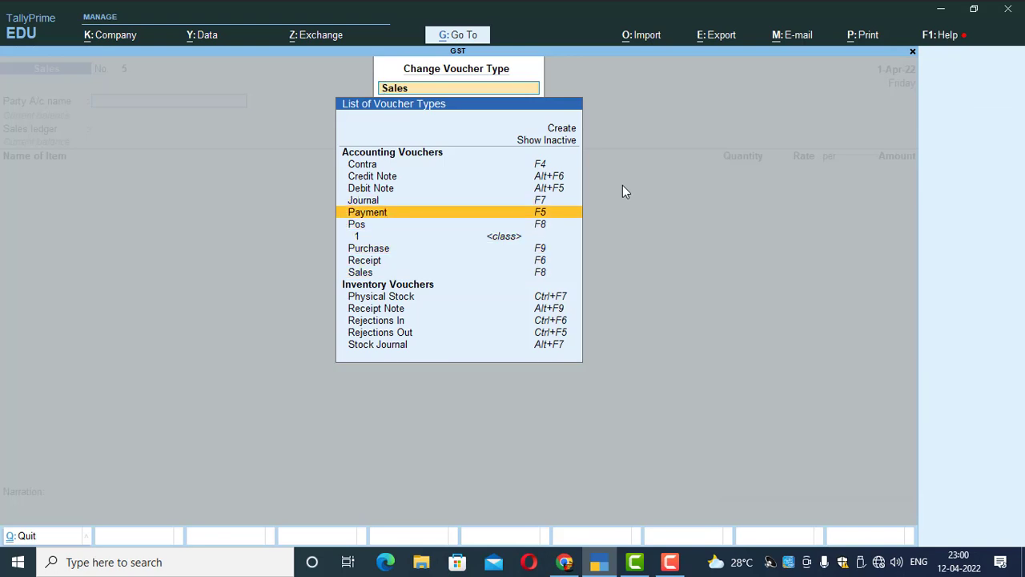
key(Down)
key(Down)
key(Down)
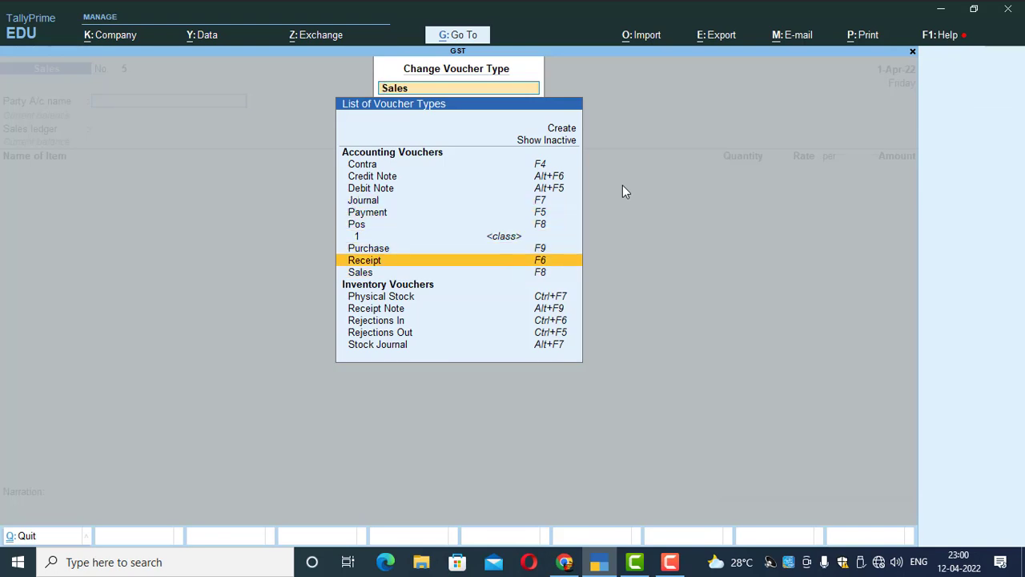
key(Down)
key(Down)
key(Down)
key(Down)
key(Return)
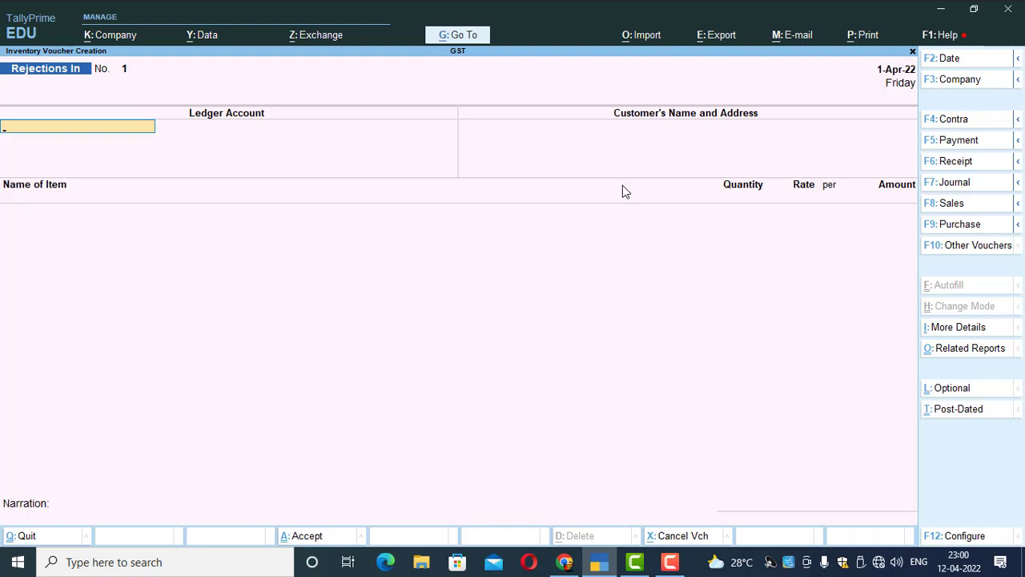
Step: Choose Credit Customer as the Rejections In ledger account and keep the default customer name with a blank address
text(S)
key(Down)
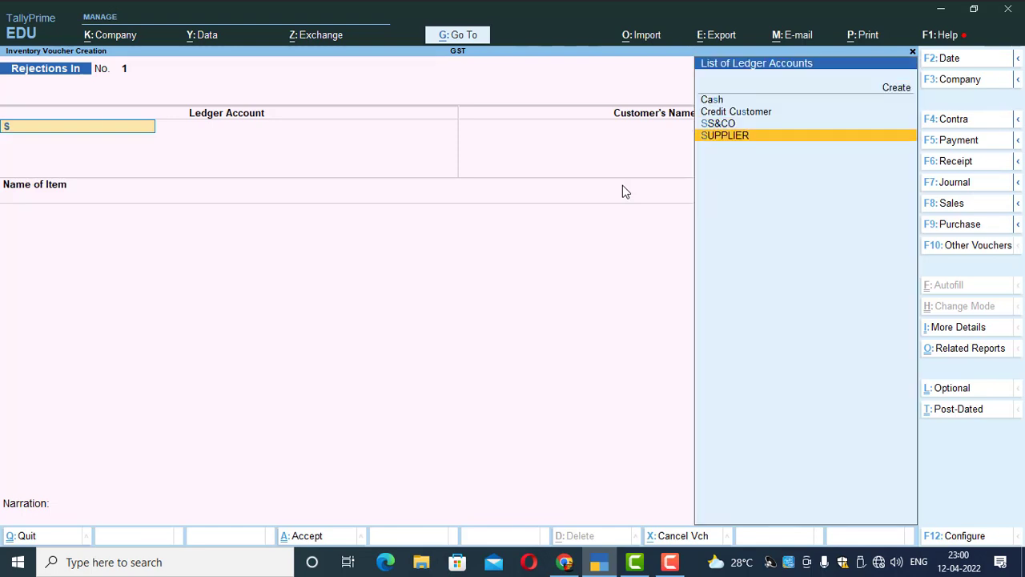
key(Up)
key(Up)
key(Return)
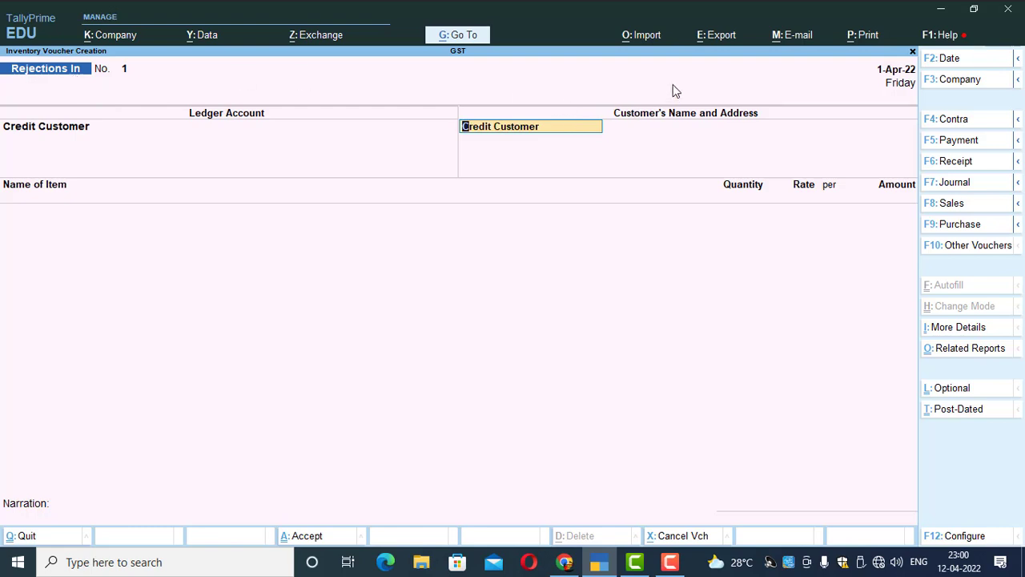
key(Return)
key(Return)
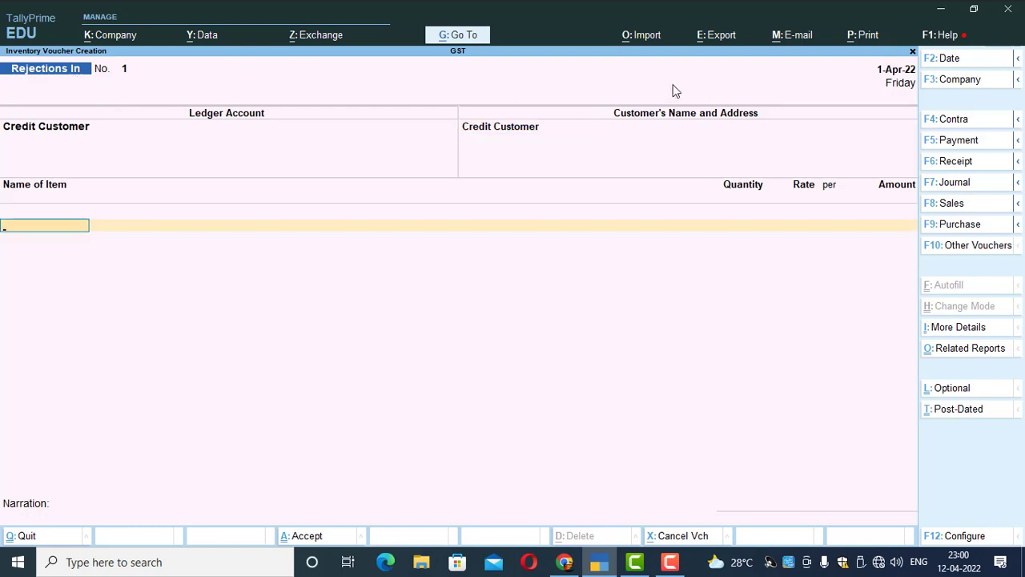
Step: Enter 15 NOS of KEYBOARD as rejected goods under tracking number 1, keeping the rate of 847.46
text(Ke)
key(Return)
text(1)
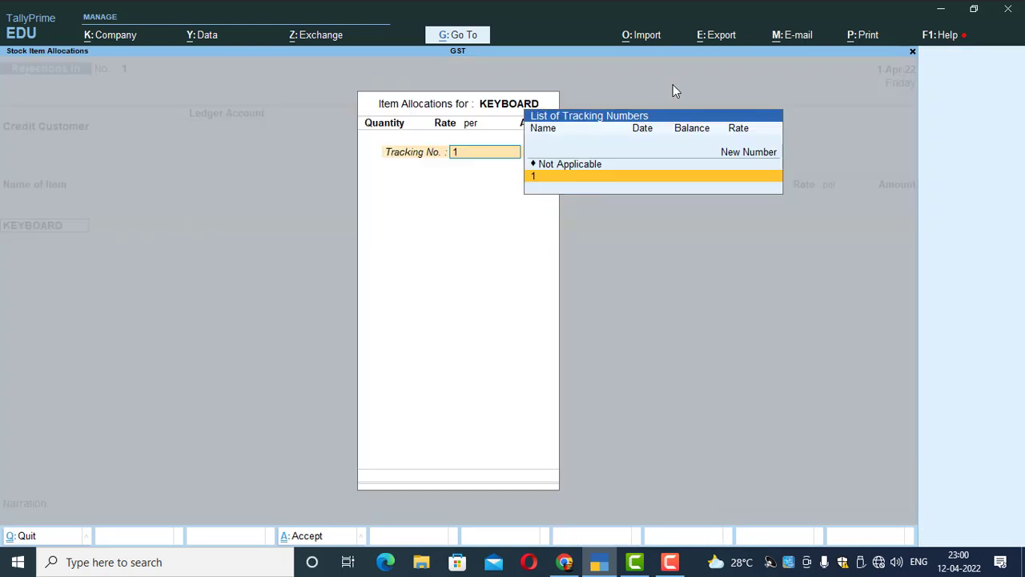
key(Return)
text(15)
key(Return)
key(Return)
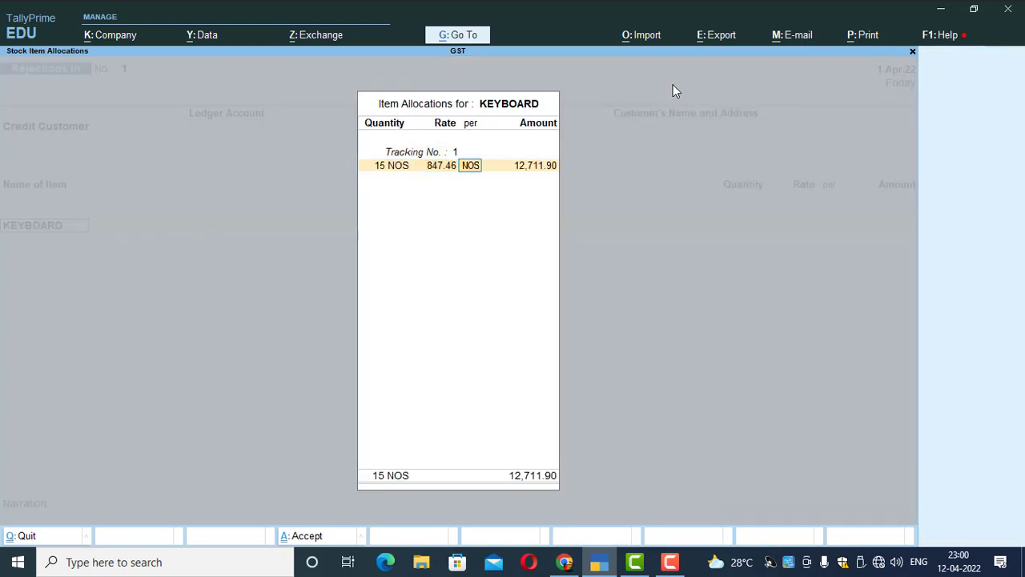
key(Return)
key(Return)
Step: End the item entry, leave the narration blank and save the Rejections In voucher
key(Return)
key(Return)
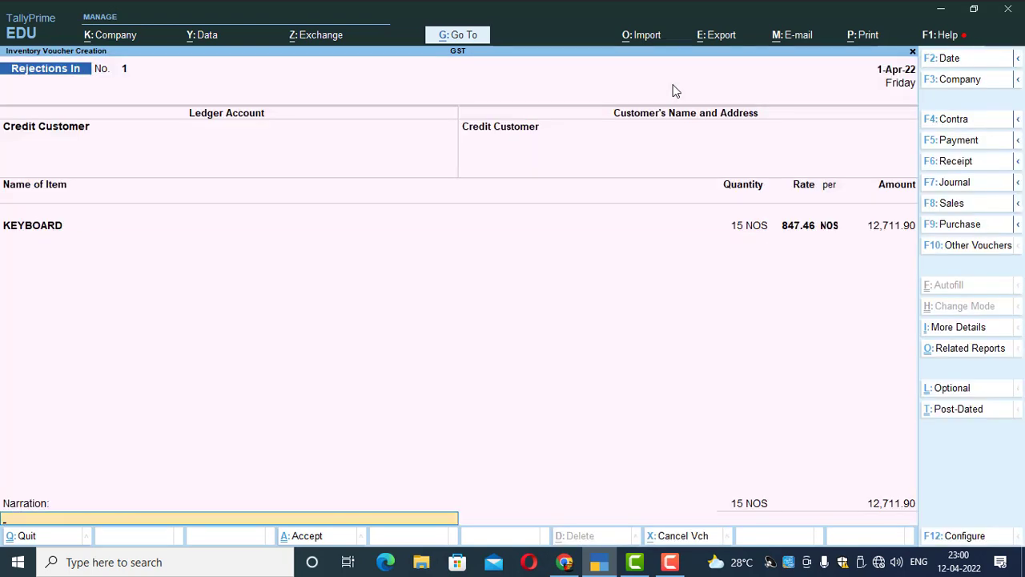
key(Return)
key(Return)
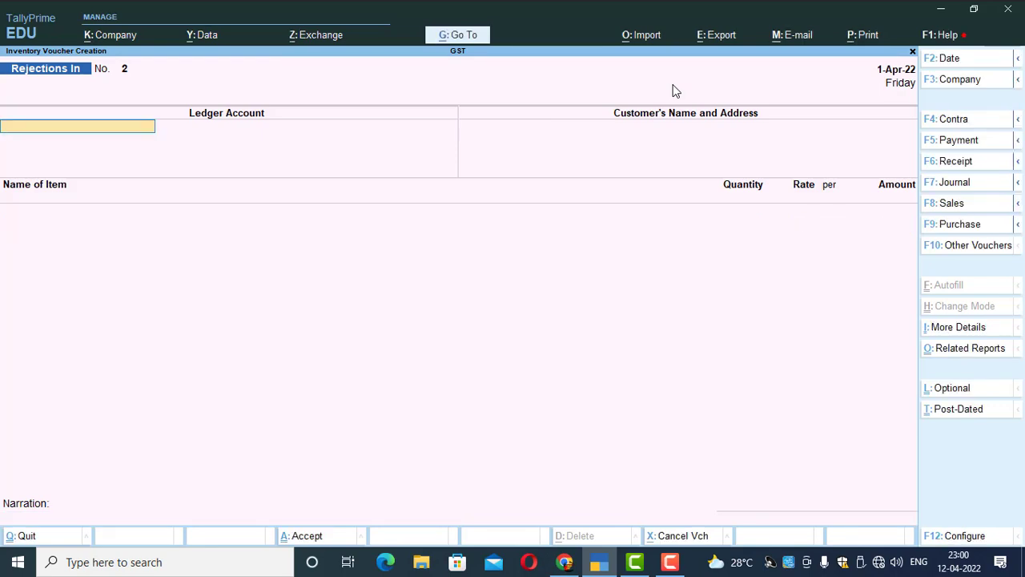
Step: Open the Stock Summary and examine KEYBOARD's April vouchers, including the Sale Bills Pending line
key(Escape)
key(s)
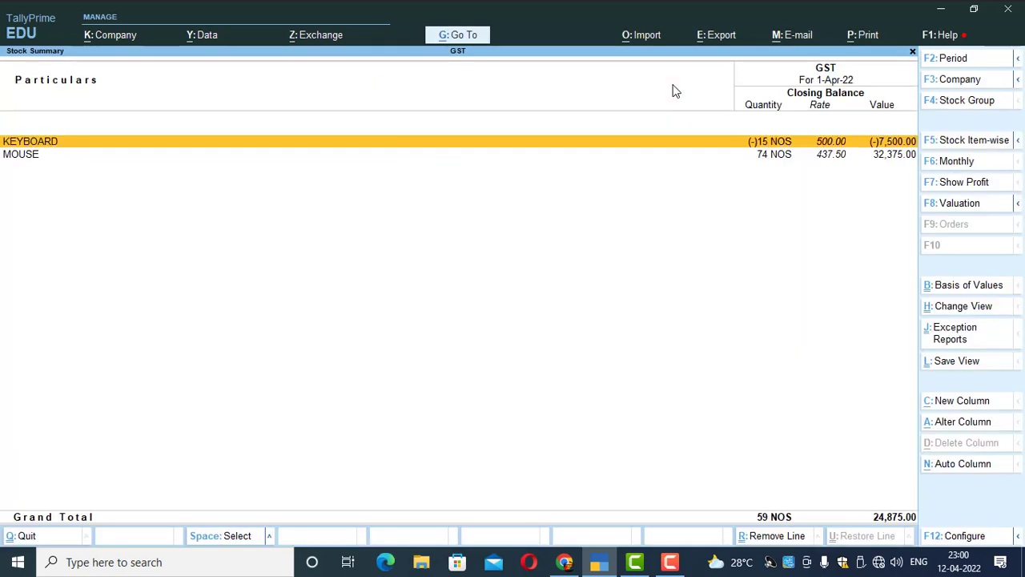
key(Return)
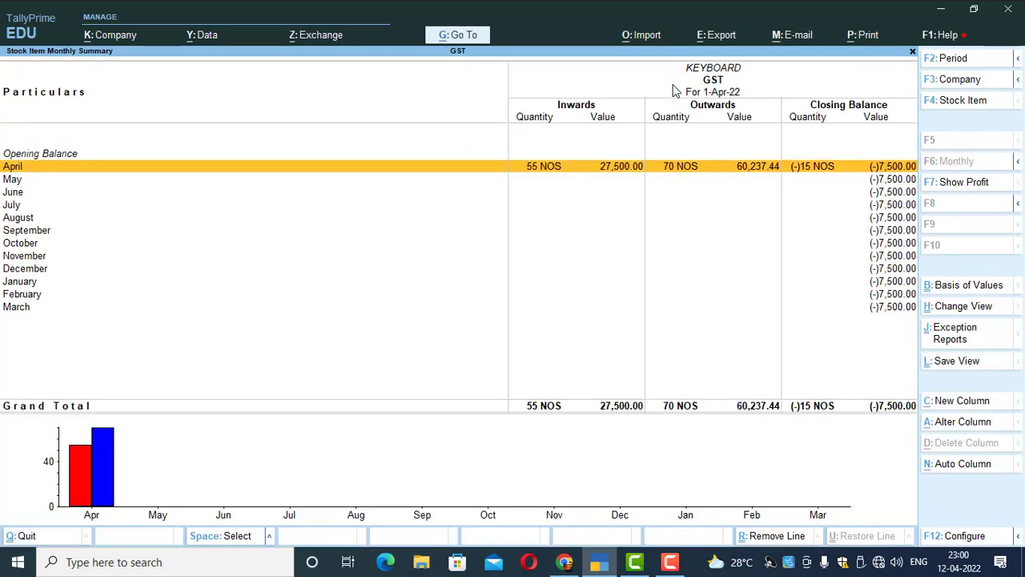
key(Return)
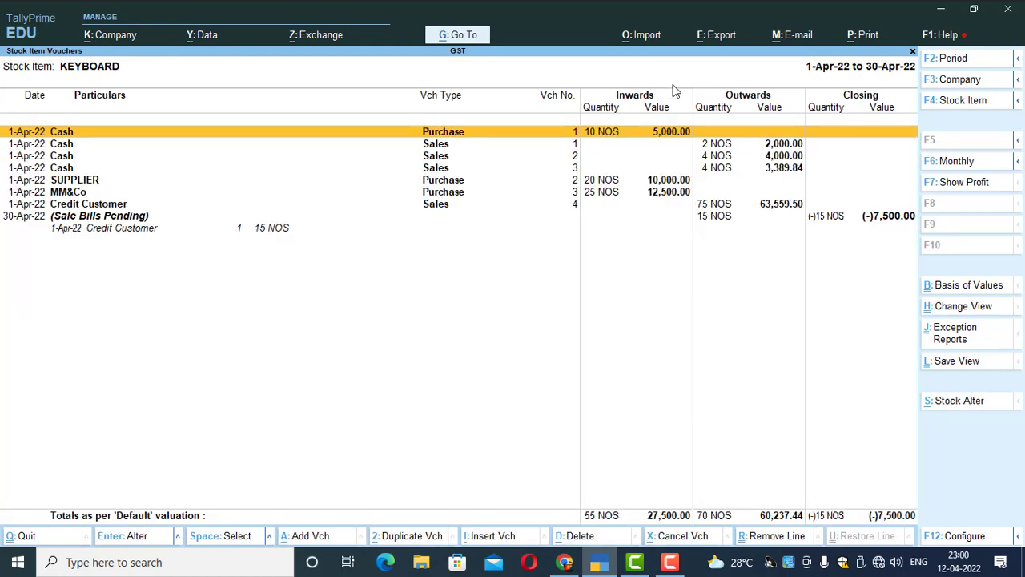
key(Down)
key(Down)
key(Down)
key(Down)
key(Down)
key(Down)
key(Down)
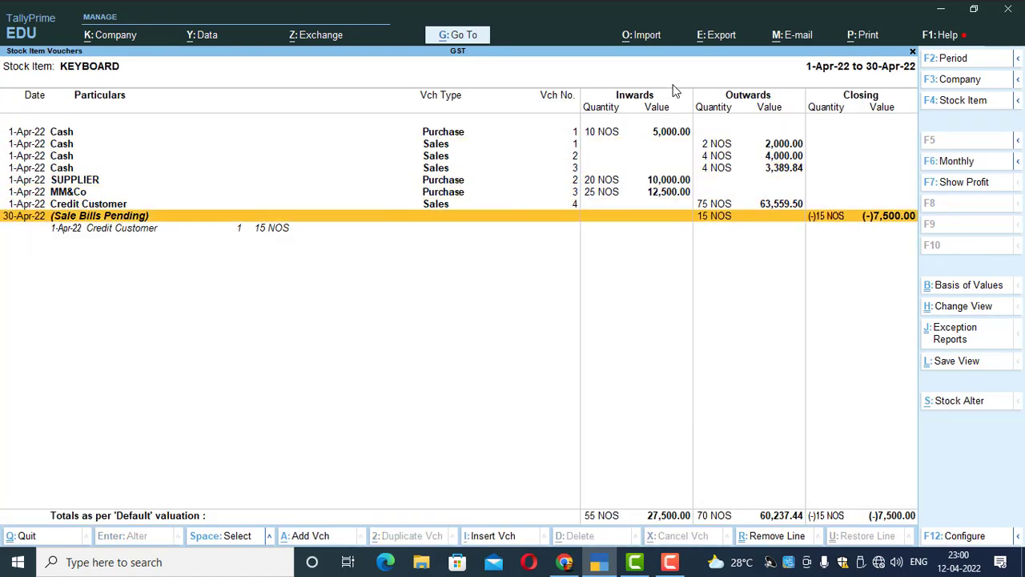
Step: Reopen KEYBOARD's April vouchers, recheck the entries down to the Sale Bills Pending line and leave the Stock Summary
key(Return)
key(Escape)
key(Escape)
key(Return)
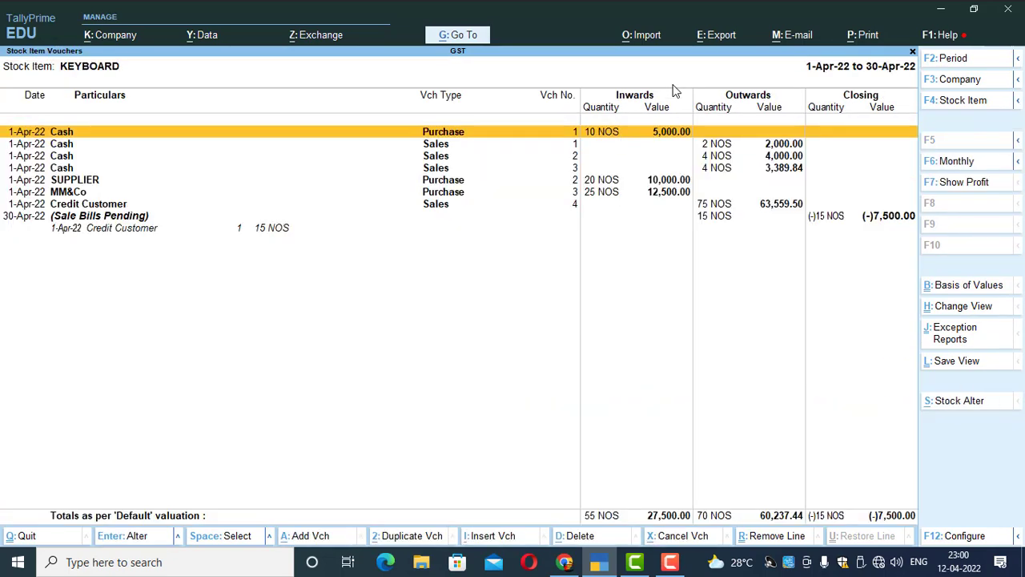
key(Down)
key(Down)
key(Down)
key(Down)
key(Down)
key(Down)
key(Down)
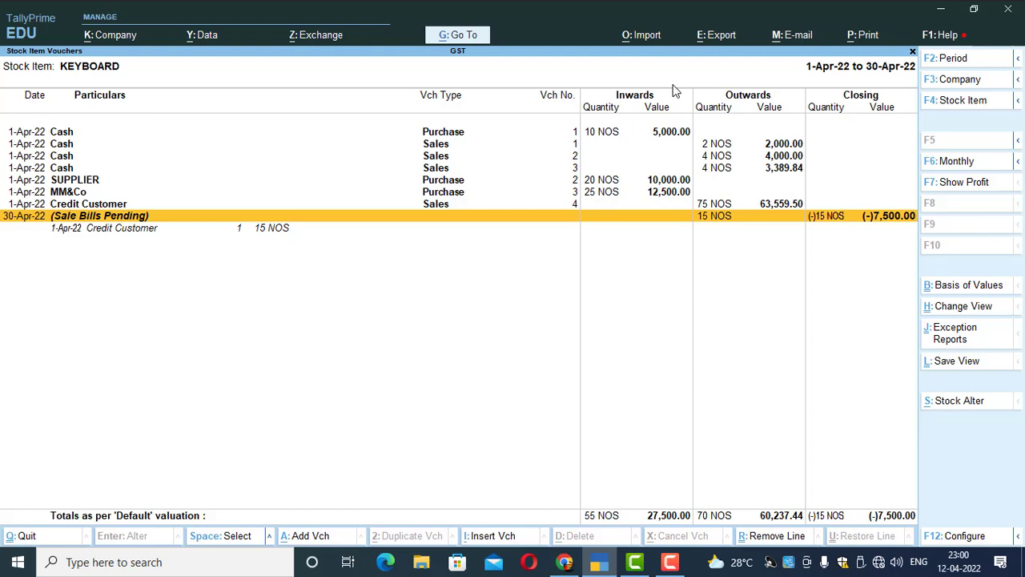
key(Escape)
key(Escape)
key(Escape)
key(Escape)
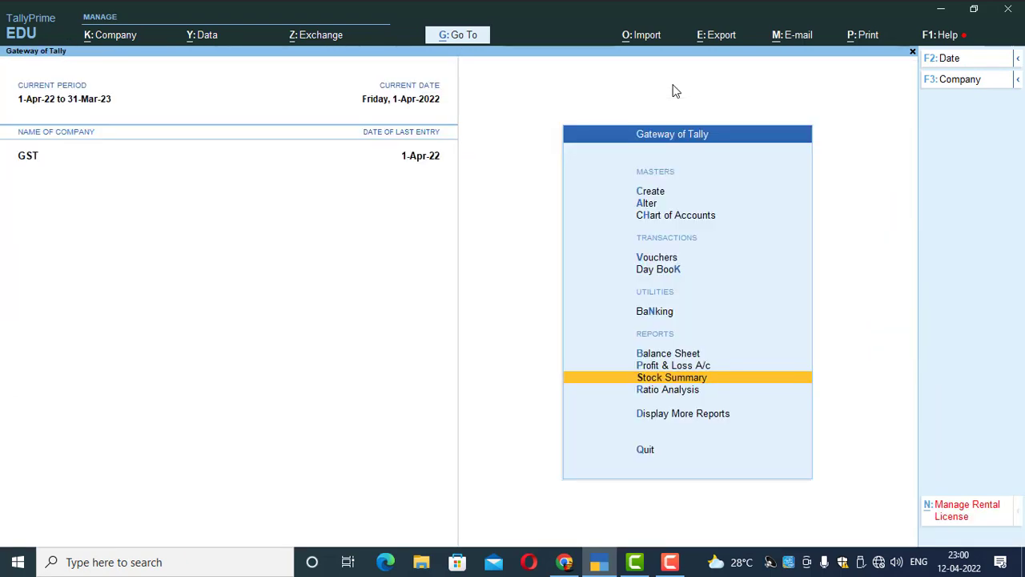
Step: Open the Inventory Books from the additional reports
key(Up)
key(Down)
key(Down)
key(Down)
key(Return)
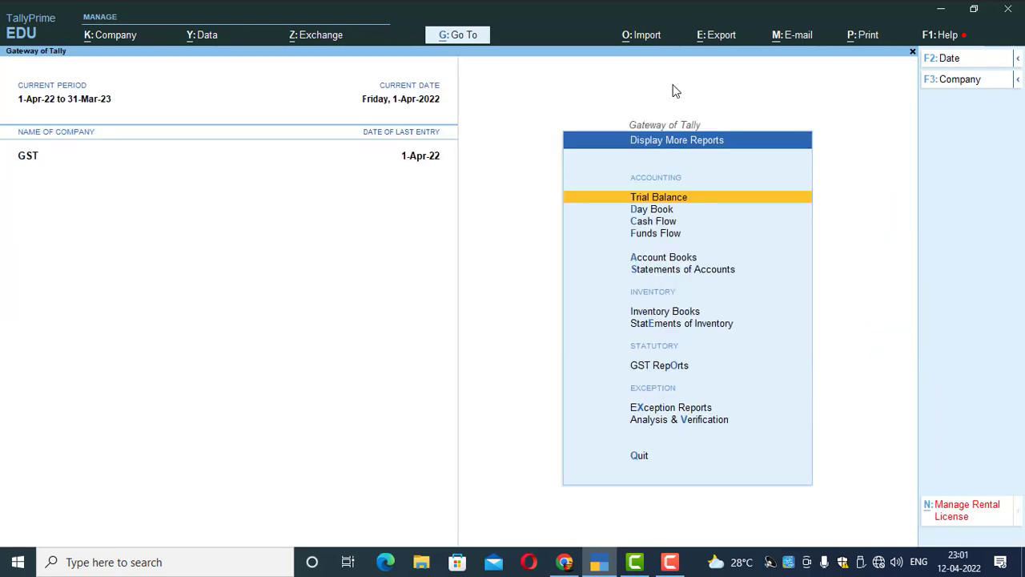
key(Down)
key(Down)
key(Down)
key(Down)
key(Down)
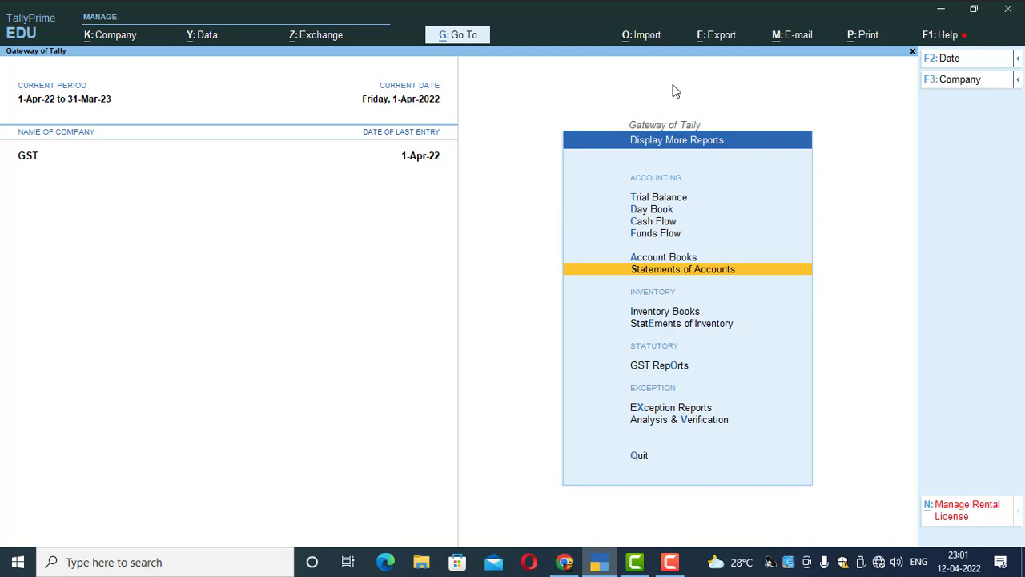
key(Down)
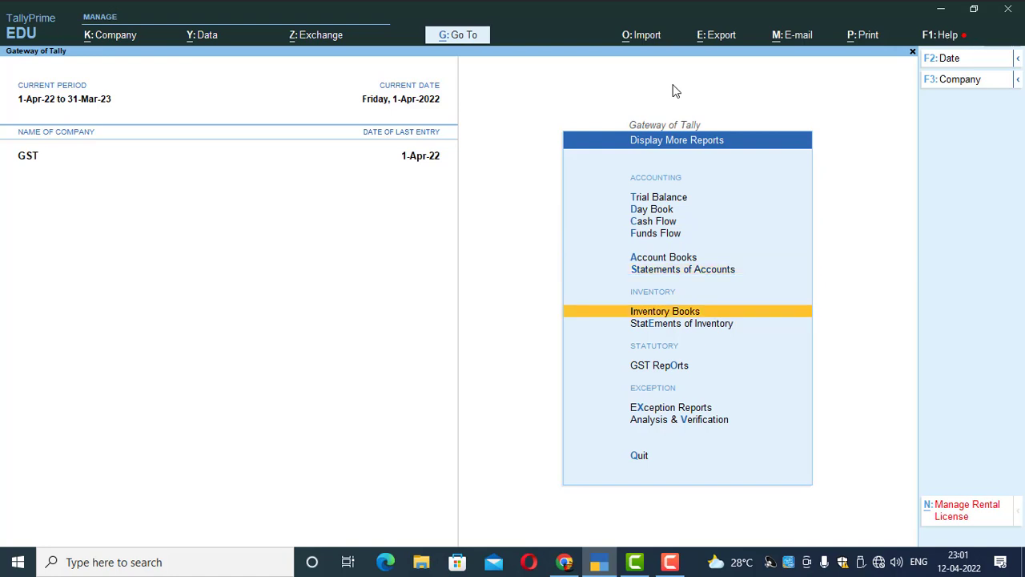
key(Up)
key(Down)
key(Return)
Step: Open the Rejections In Register and view April's KEYBOARD rejection voucher in detail
key(Down)
key(Down)
key(Down)
key(Down)
key(Down)
key(Down)
key(Up)
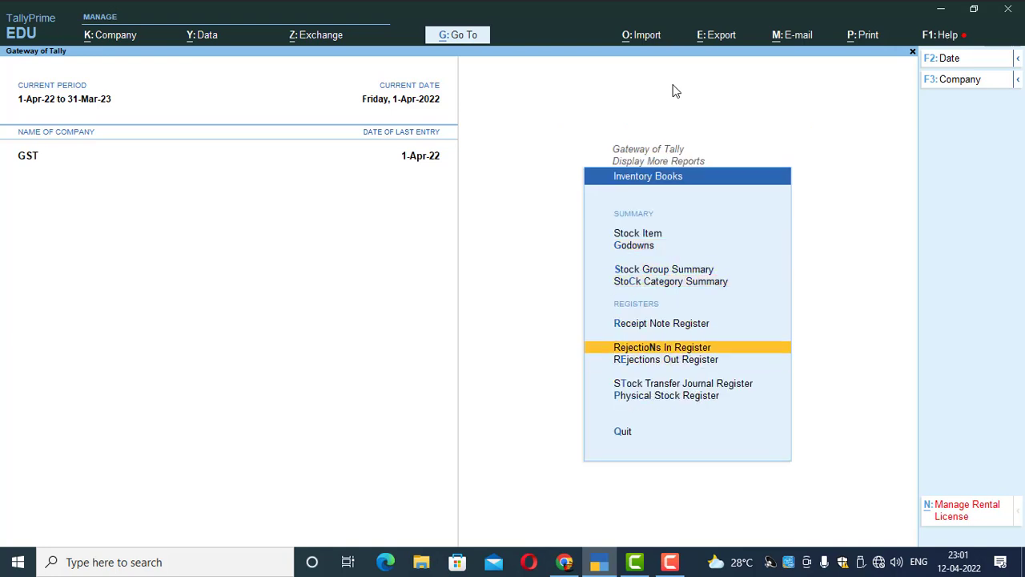
key(Return)
key(Return)
key(Return)
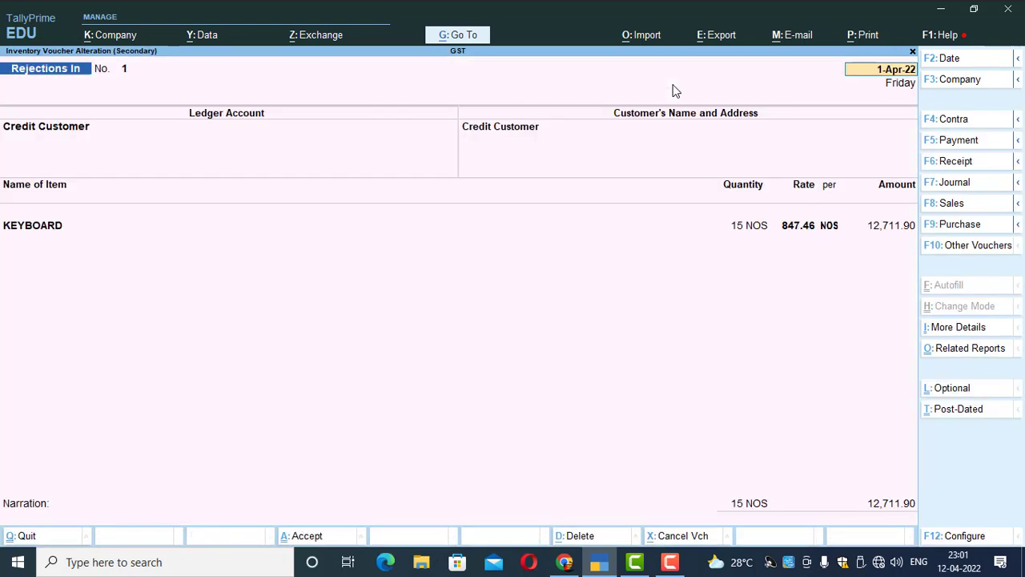
Step: Quit the Rejections In voucher without altering it and return from the register to the Inventory Books
key(Escape)
key(Escape)
key(y)
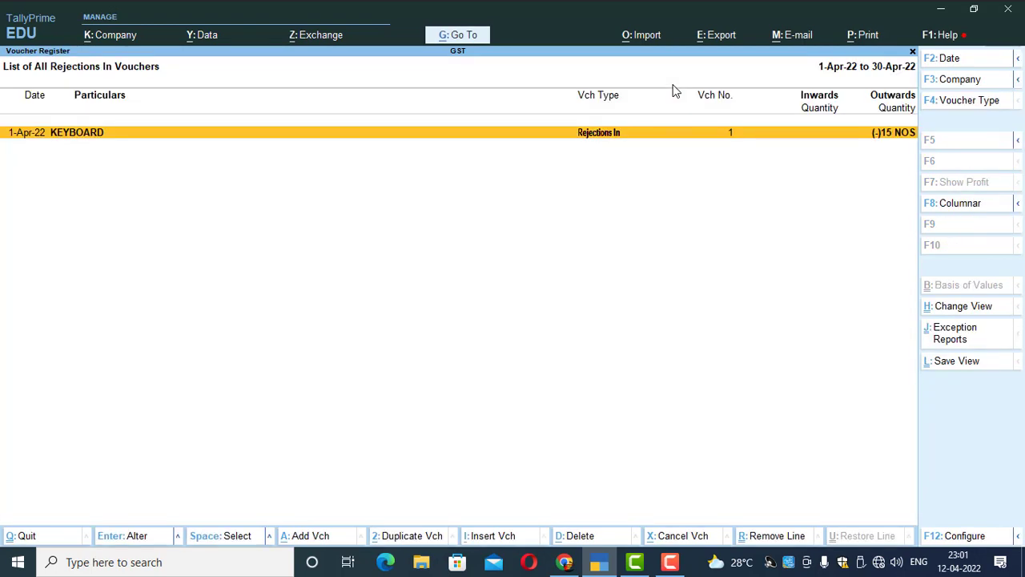
key(Escape)
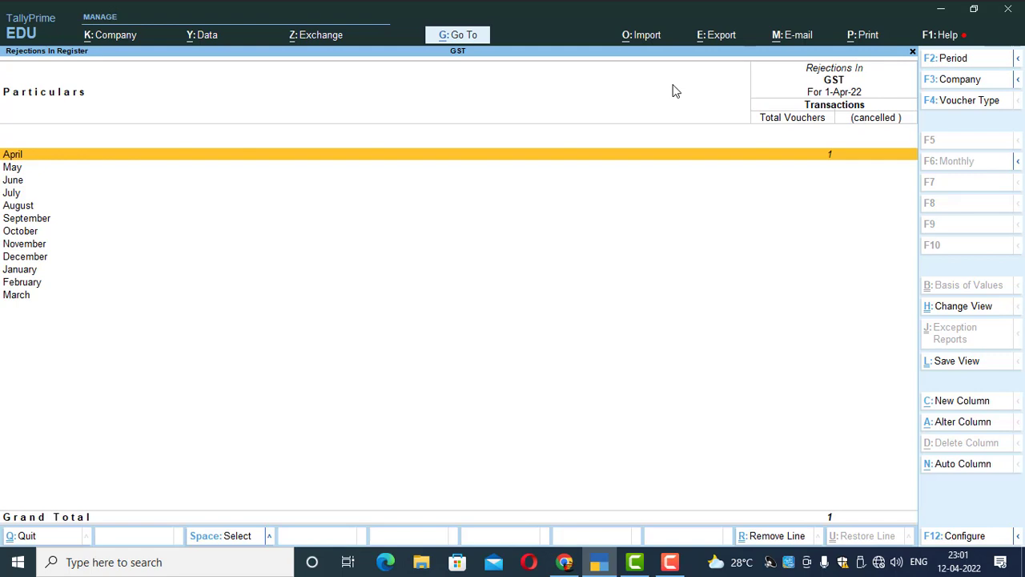
key(Escape)
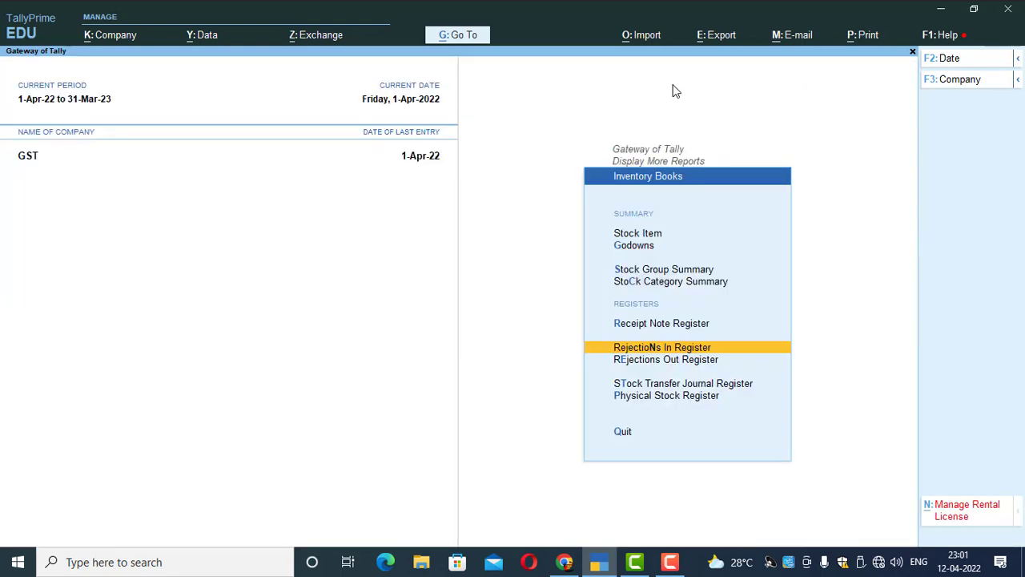